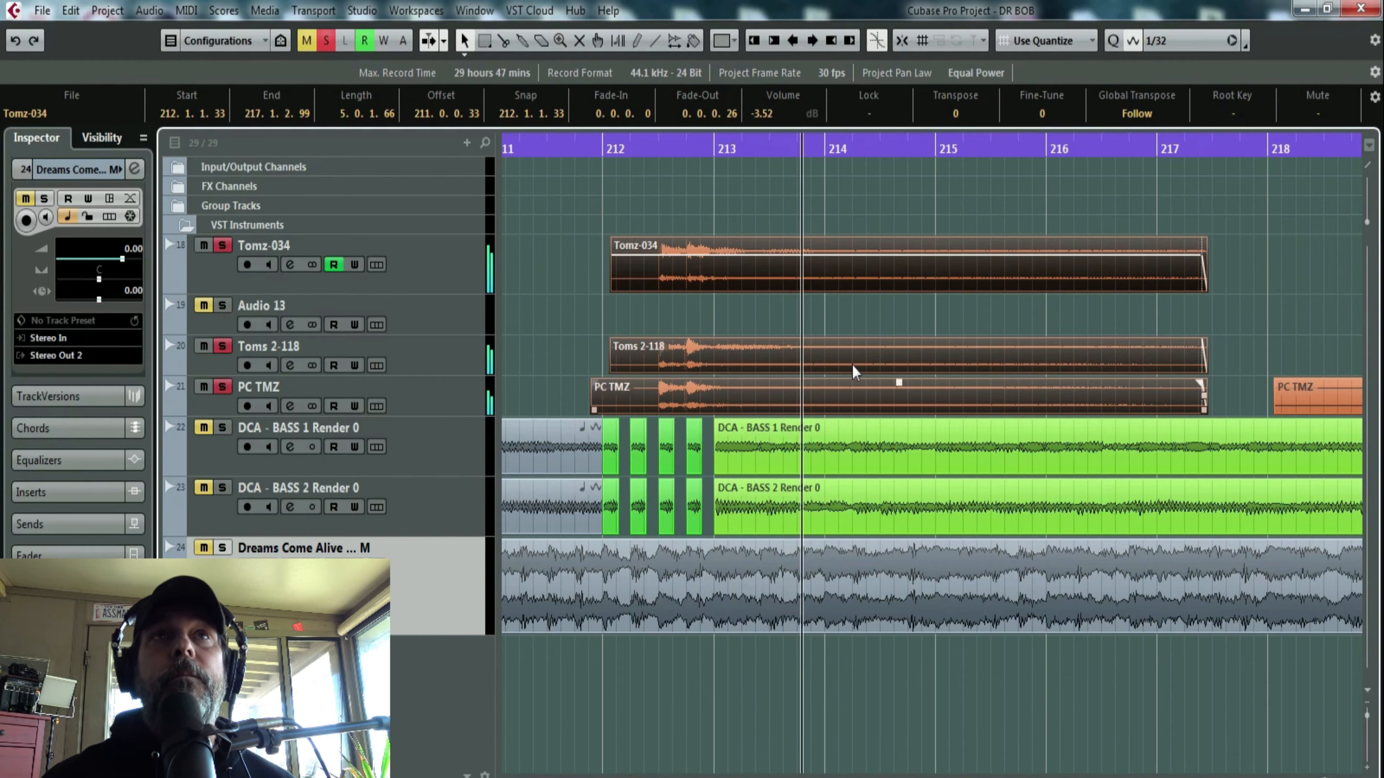
- Clear the active solos and audition the Tomz-034 track soloed on its own around bar 212
{"action": "key", "text": "space"}
{"action": "left_click", "coordinate": [325, 41]}
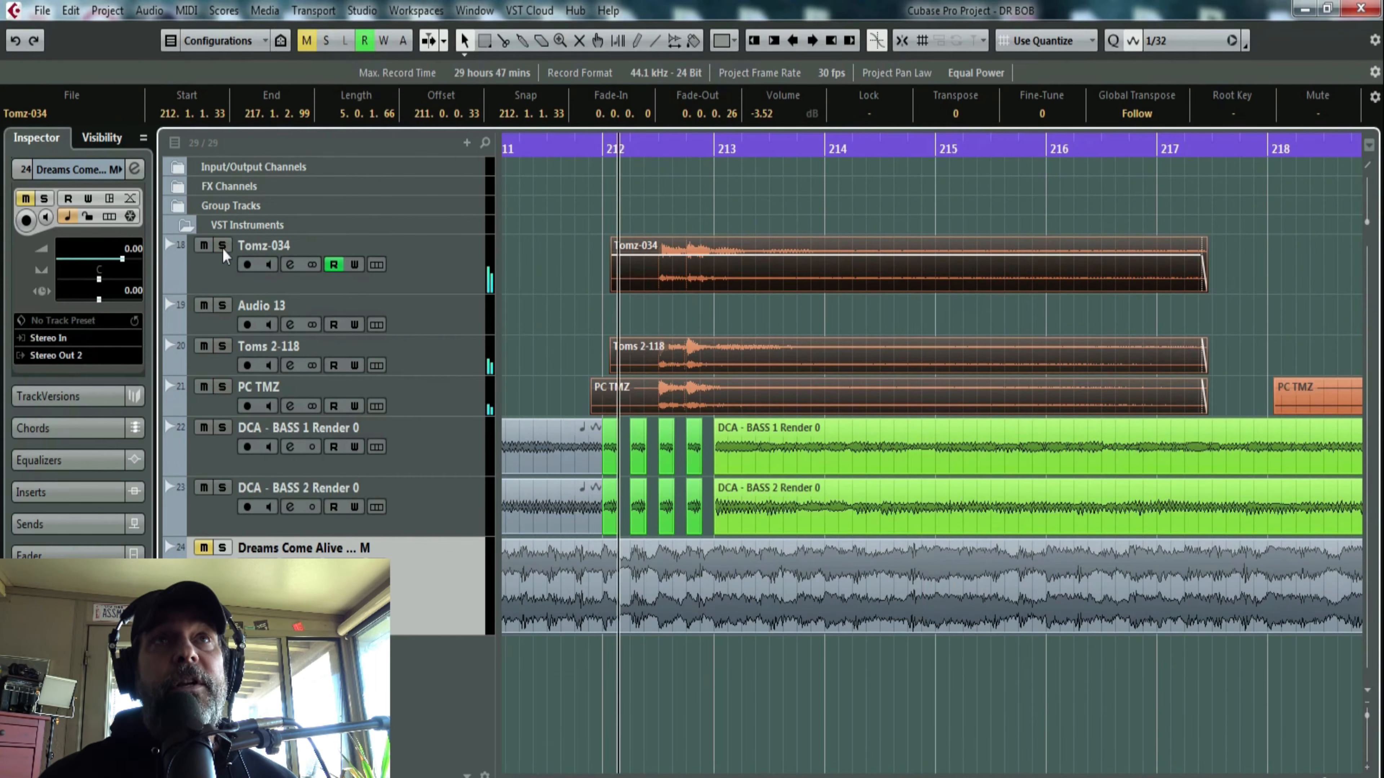
{"action": "left_click", "coordinate": [221, 246]}
{"action": "left_click", "coordinate": [714, 267]}
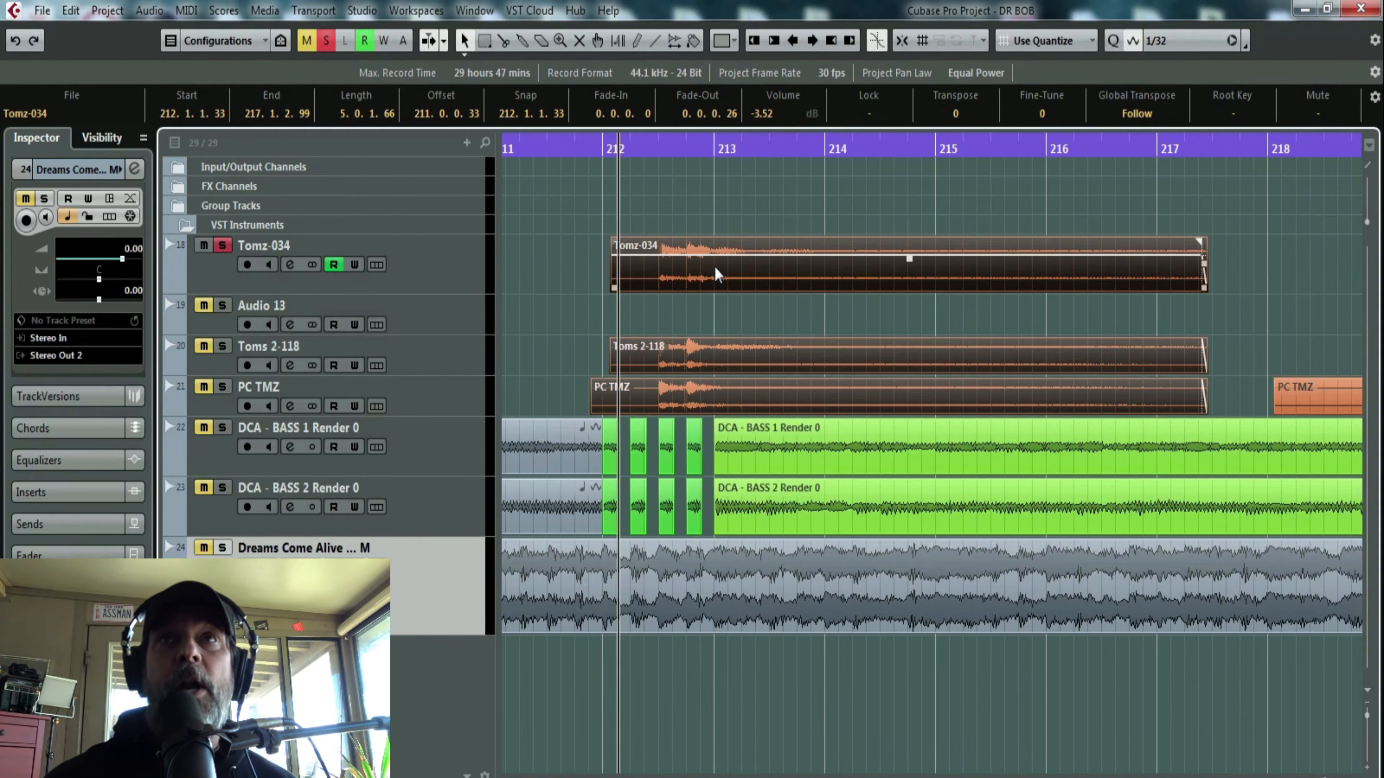
{"action": "key", "text": "space"}
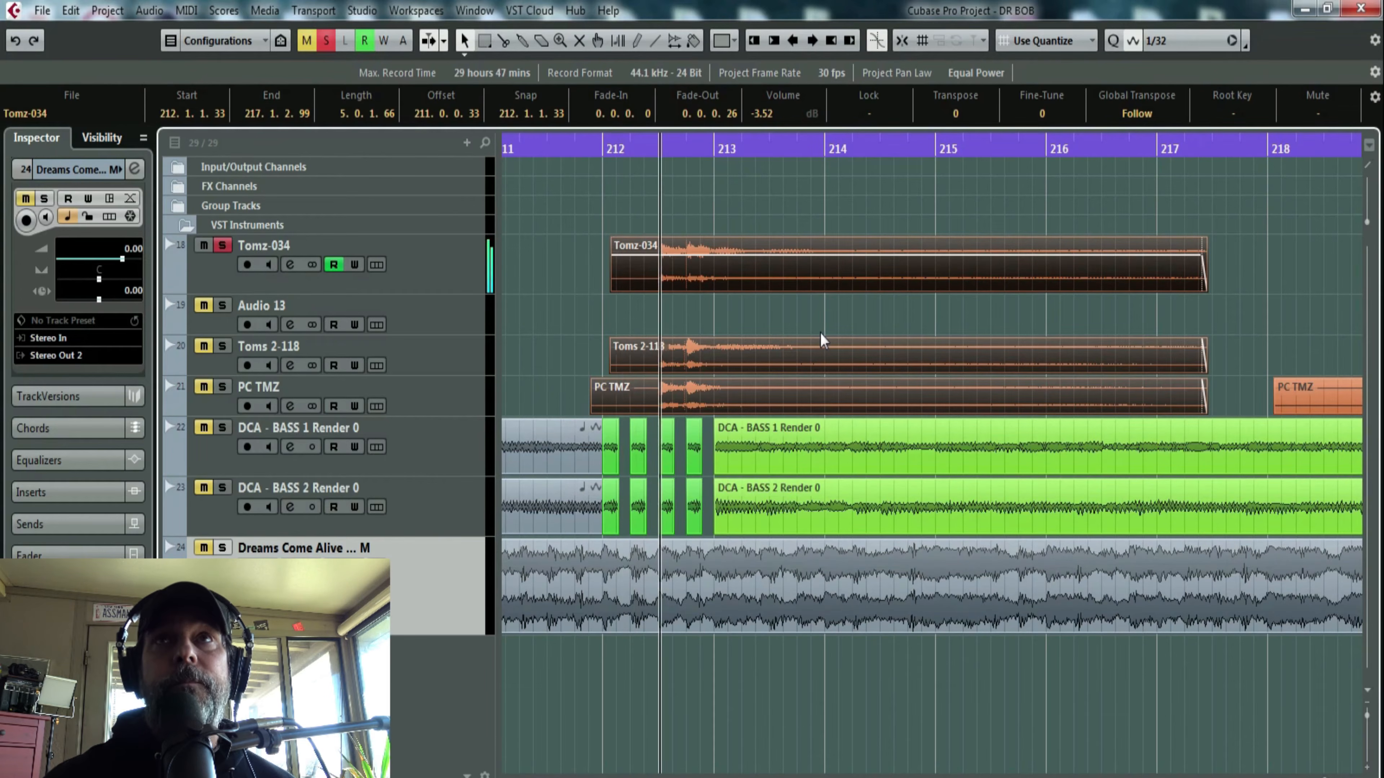
{"action": "left_click", "coordinate": [222, 245]}
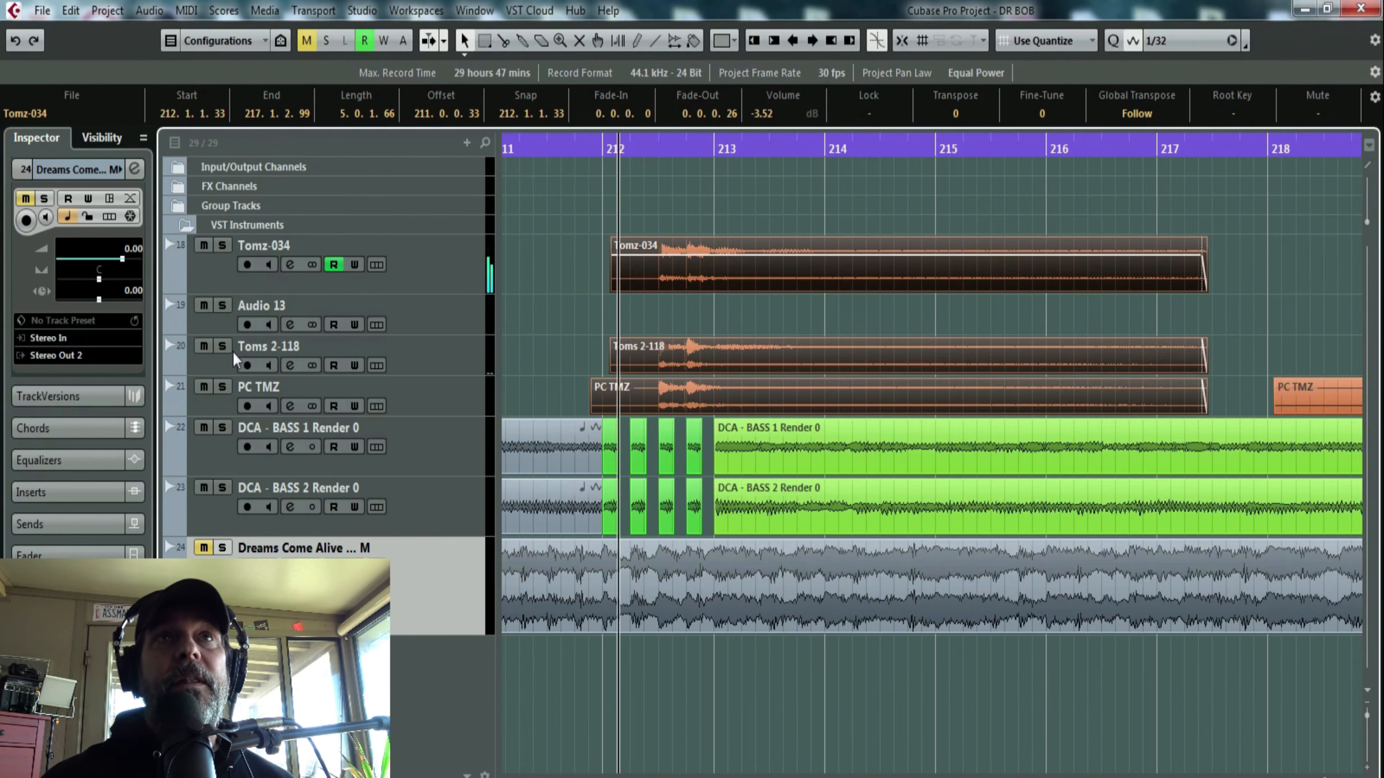
- Audition the Toms 2-118 track and the PC TMZ track, each soloed on its own around bar 212
{"action": "left_click", "coordinate": [221, 346]}
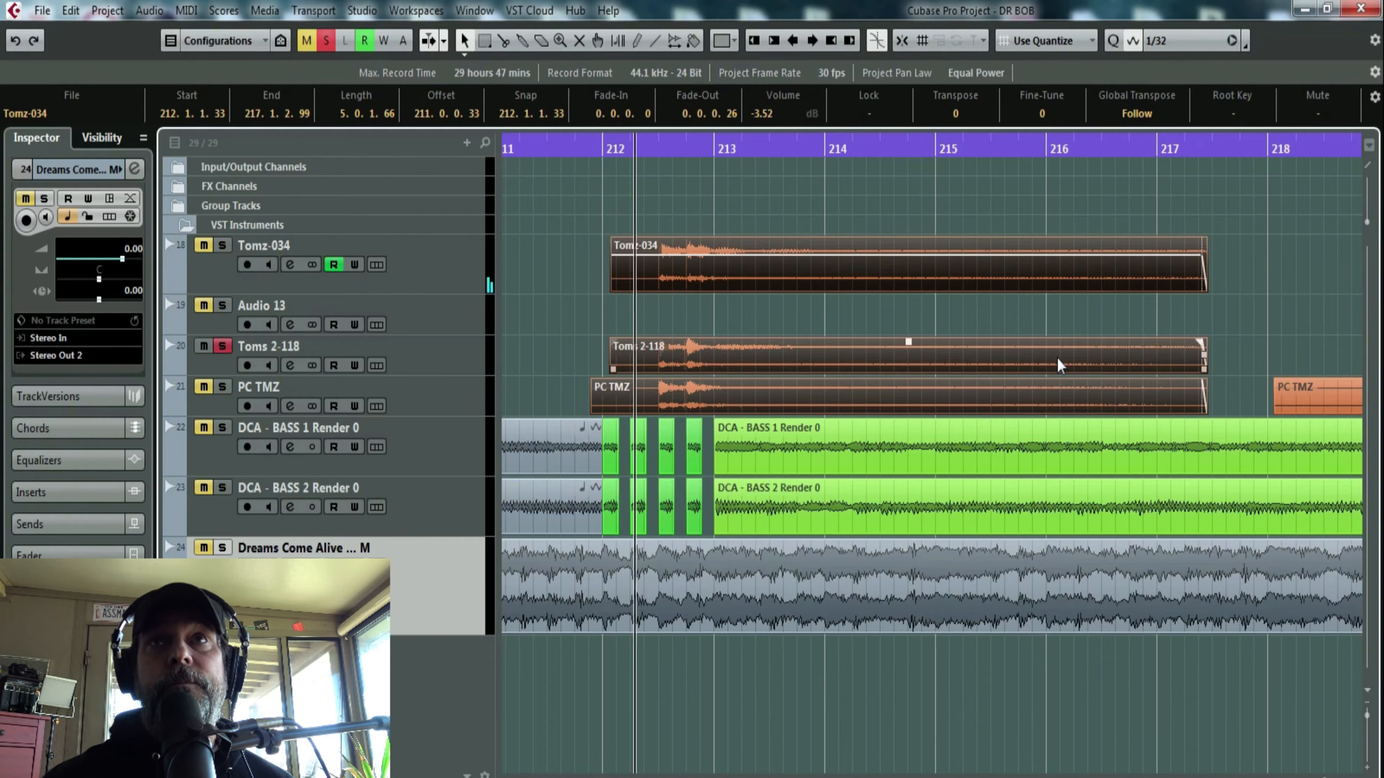
{"action": "key", "text": "space"}
{"action": "left_click", "coordinate": [222, 349]}
{"action": "left_click", "coordinate": [220, 388]}
{"action": "key", "text": "space"}
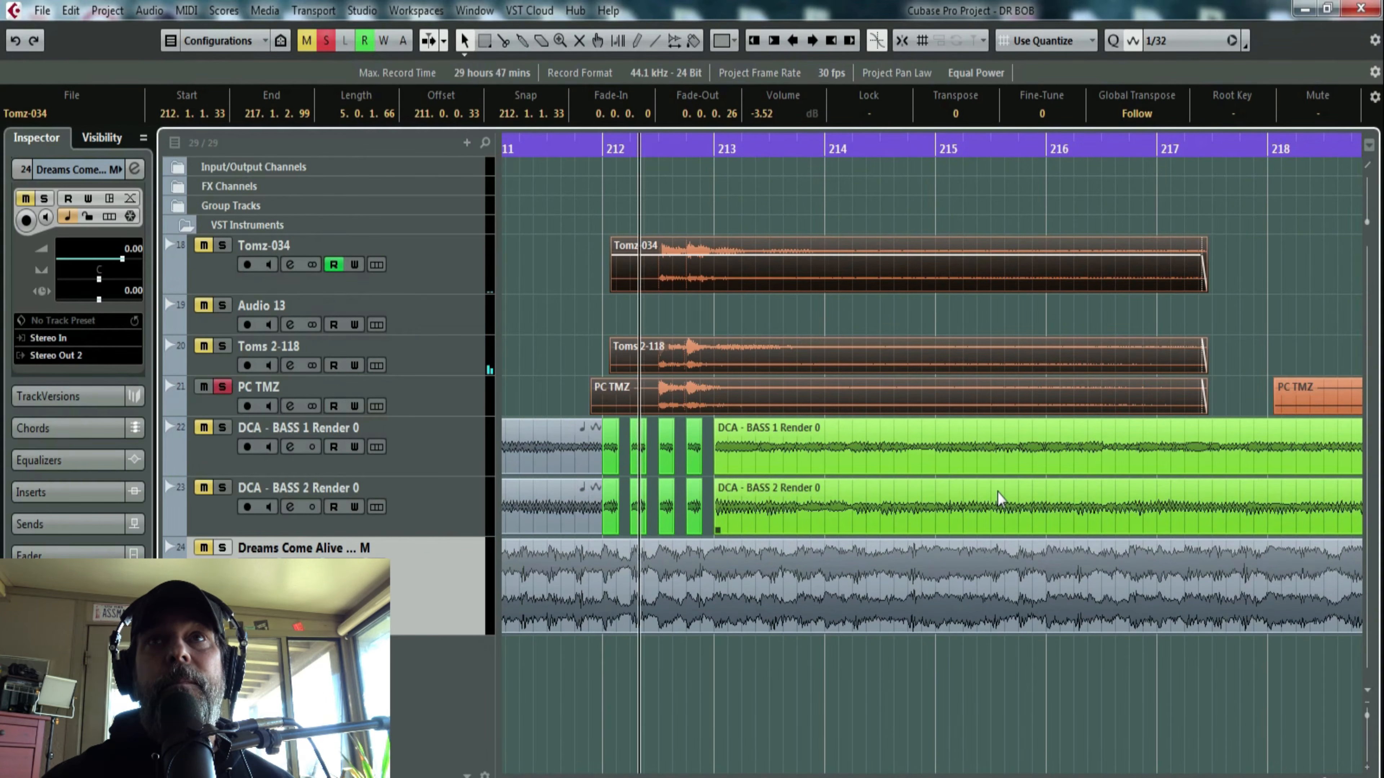
{"action": "key", "text": "space"}
{"action": "left_click", "coordinate": [221, 387]}
- Play the unsoloed mix from just before bar 212 through the second tom fill past bar 220
{"action": "left_click", "coordinate": [781, 390]}
{"action": "left_click_drag", "start_coordinate": [592, 147], "coordinate": [593, 137]}
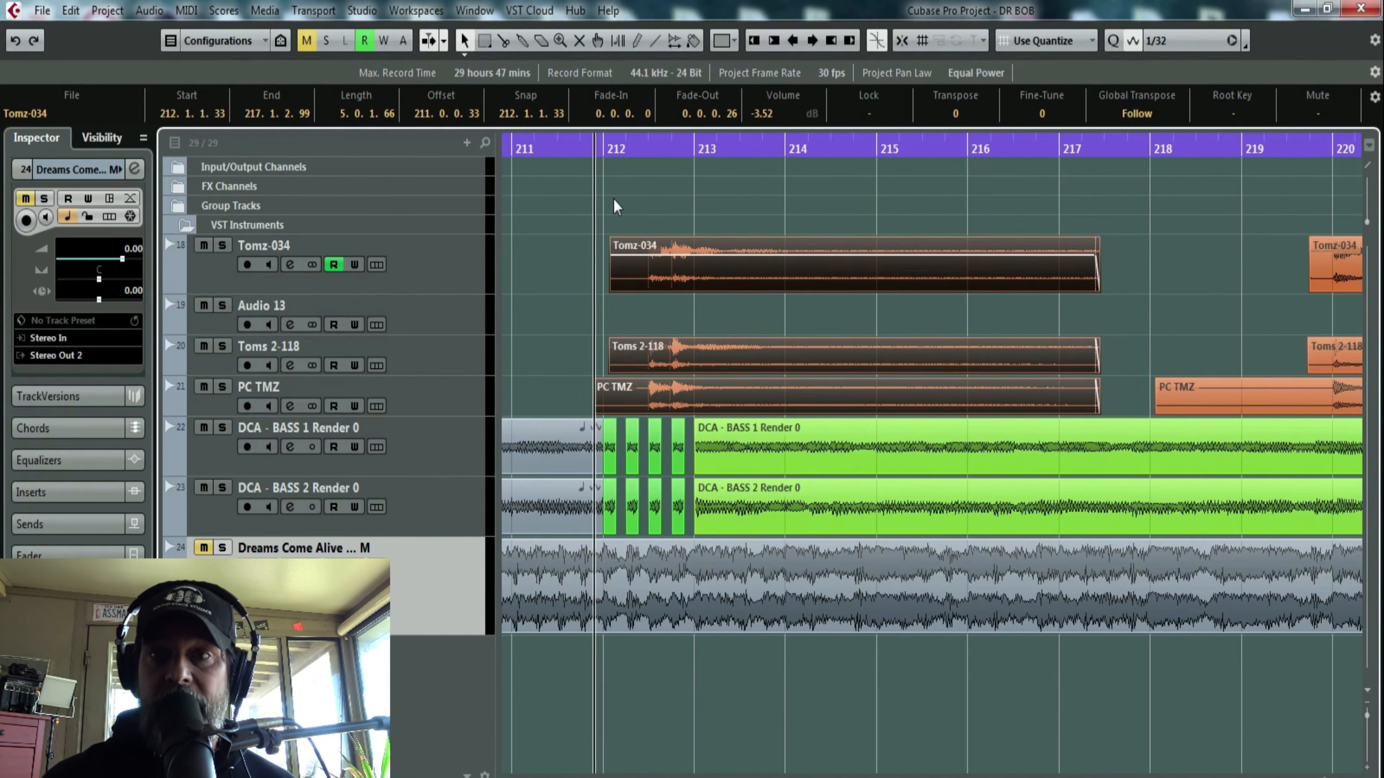
{"action": "key", "text": "space"}
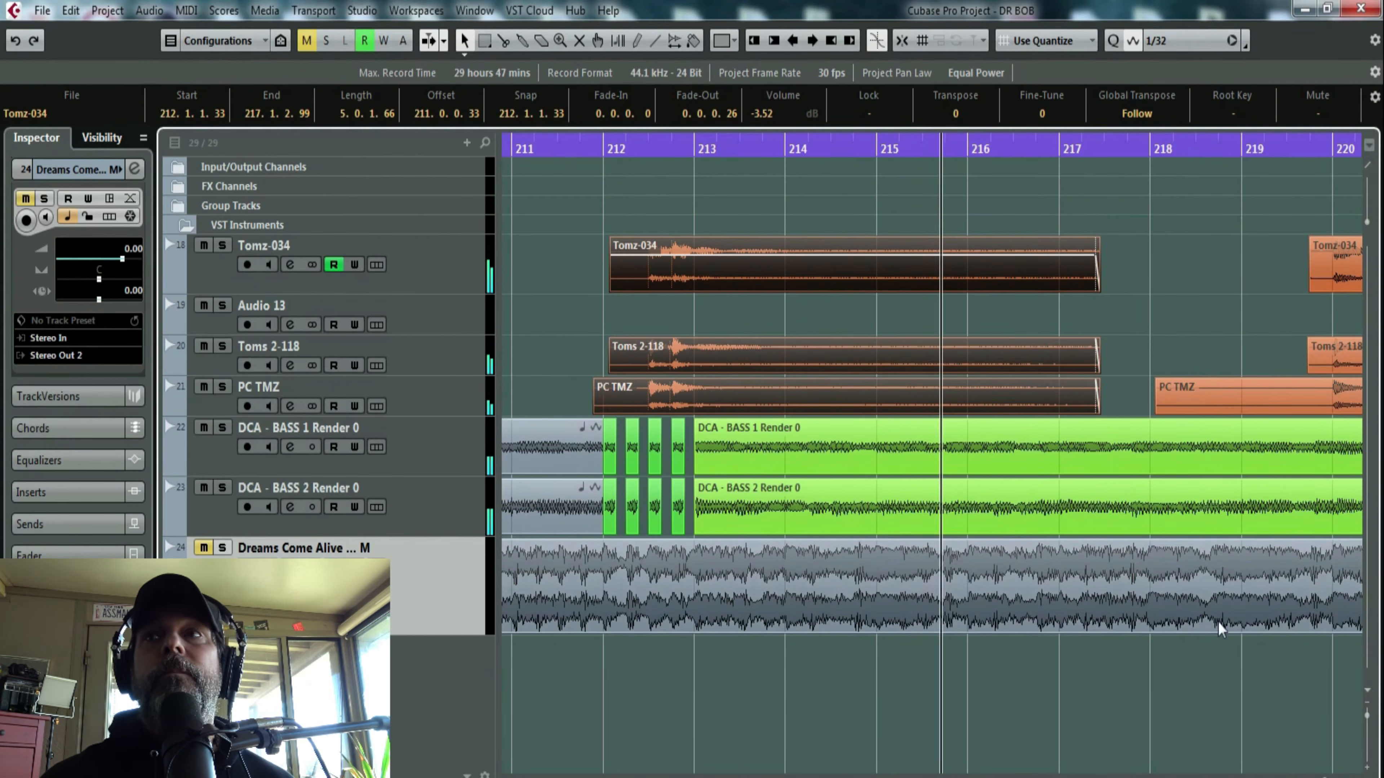
{"action": "key", "text": "g"}
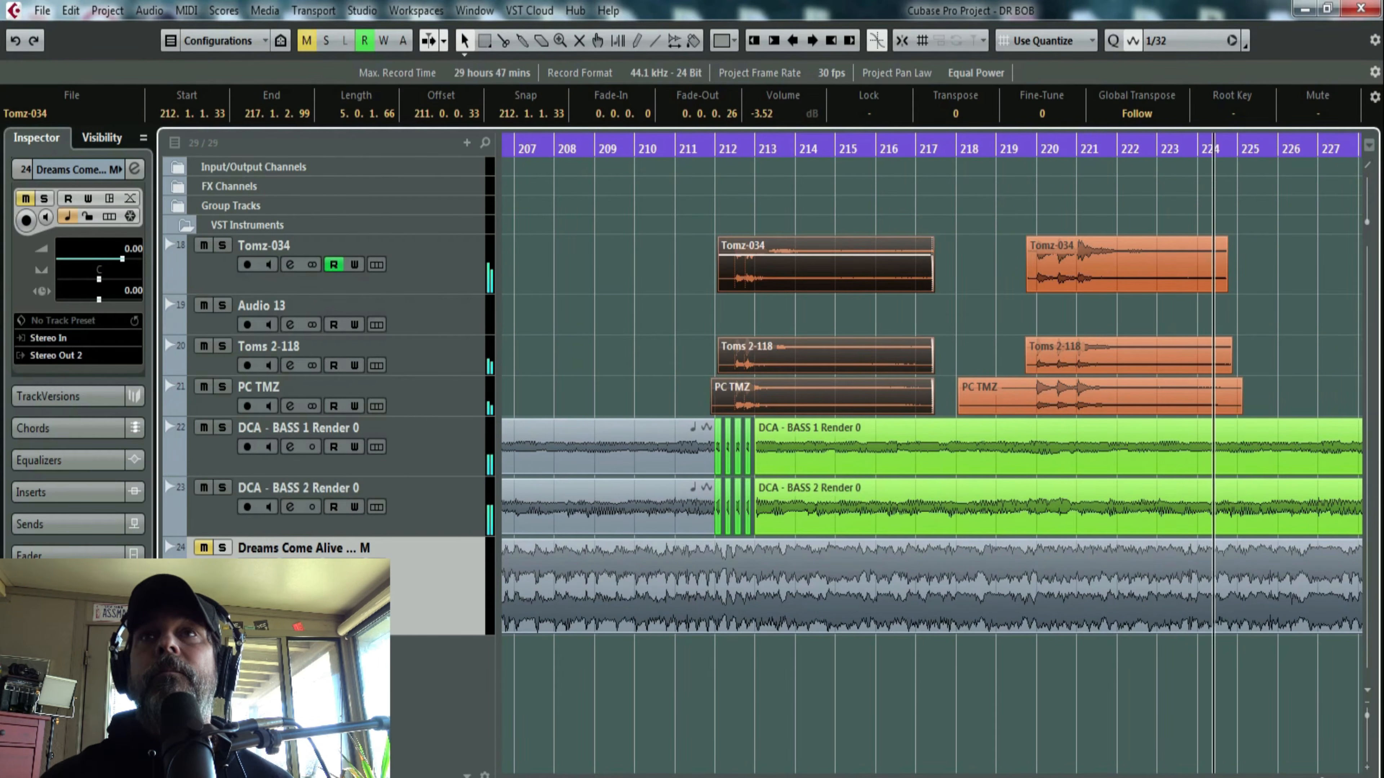
{"action": "key", "text": "space"}
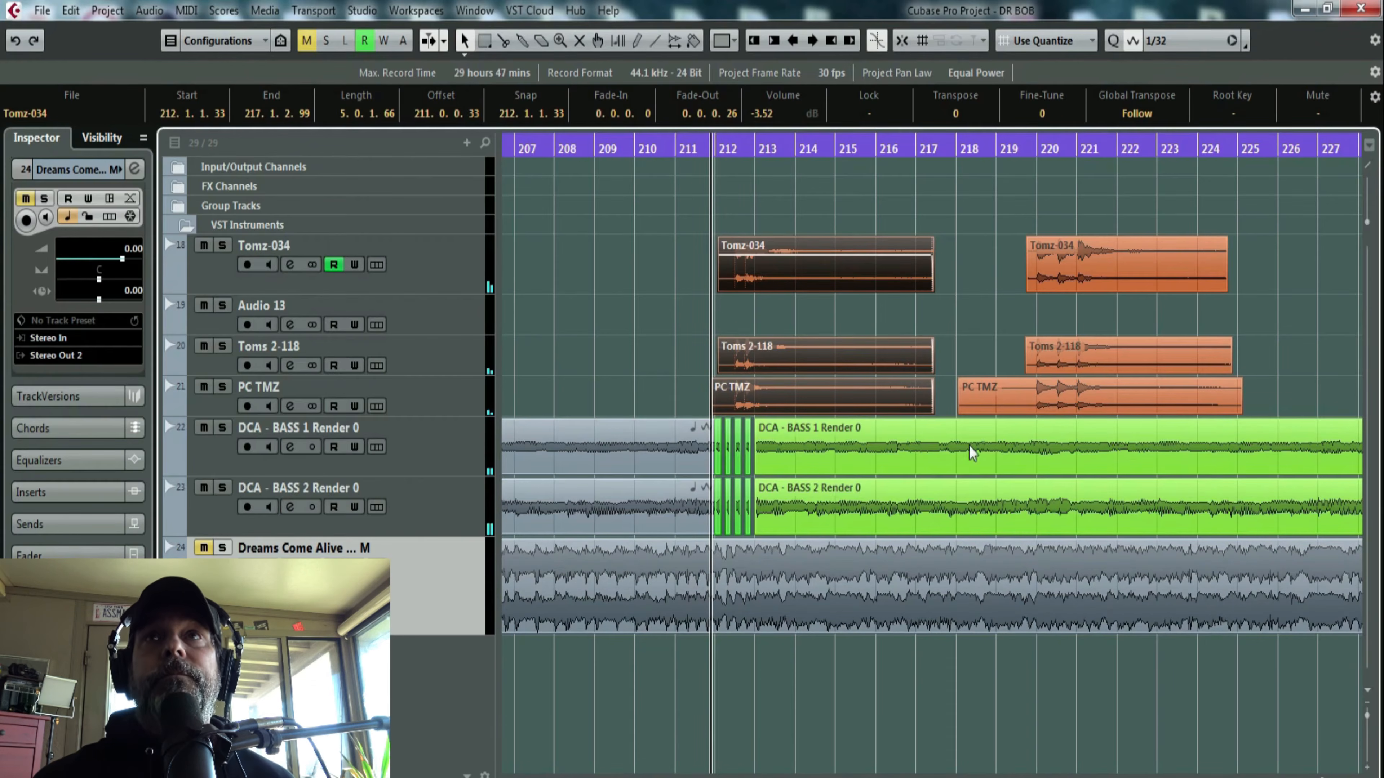
- Split the Tomz-034, Toms 2-118 and PC TMZ clips at 213.1.2.30 and raise the volume of their tails to 4.16 dB
{"action": "left_click_drag", "start_coordinate": [785, 149], "coordinate": [826, 402]}
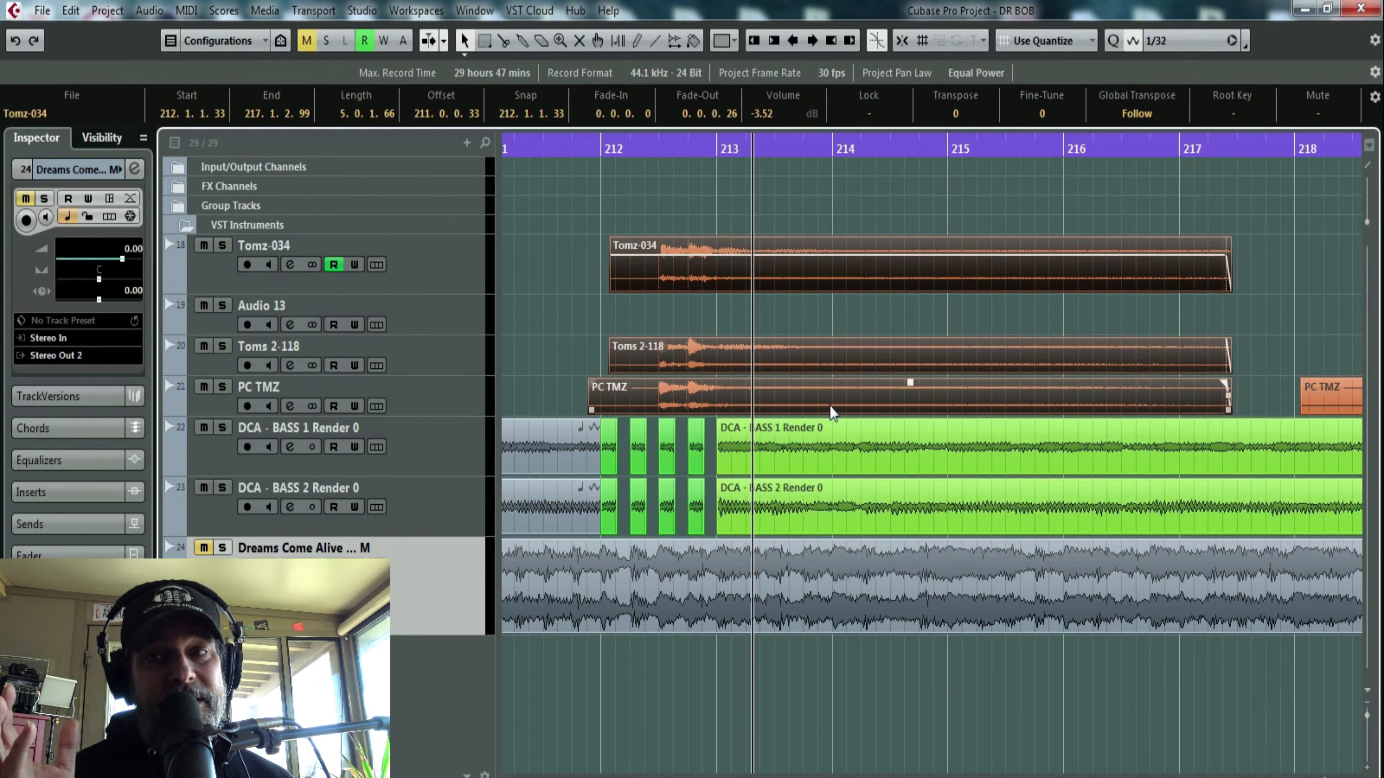
{"action": "left_click", "coordinate": [786, 198]}
{"action": "left_click", "coordinate": [790, 410]}
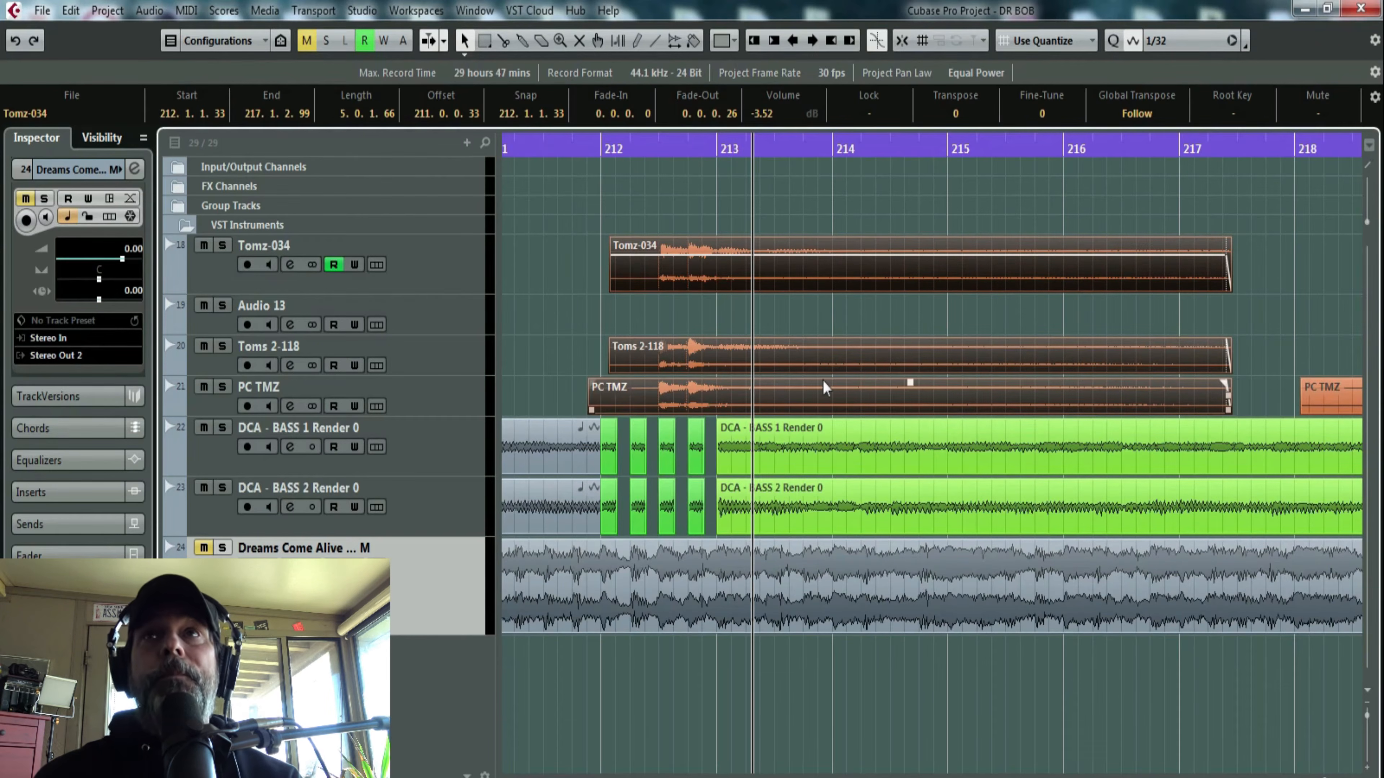
{"action": "key", "text": "alt+x"}
{"action": "left_click_drag", "start_coordinate": [908, 182], "coordinate": [897, 413]}
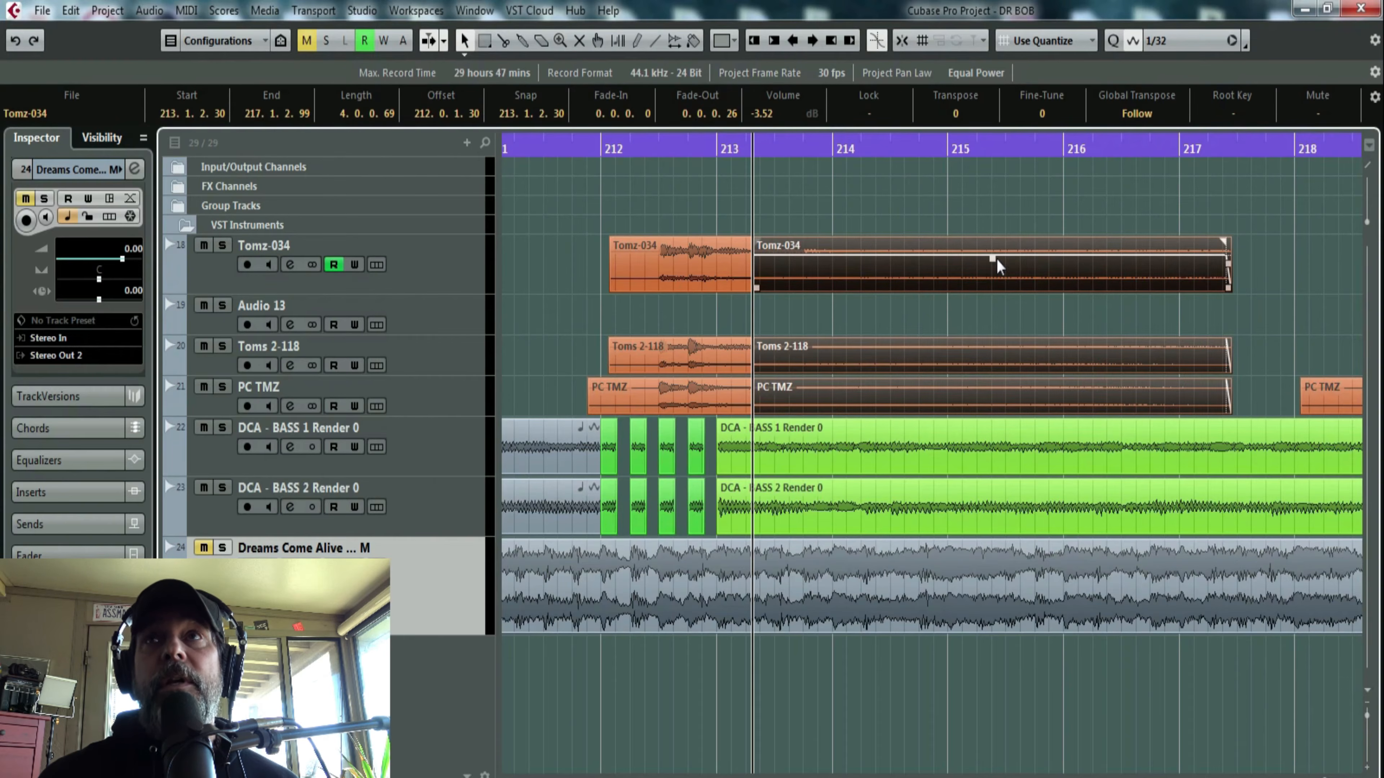
{"action": "left_click_drag", "start_coordinate": [993, 258], "coordinate": [992, 240]}
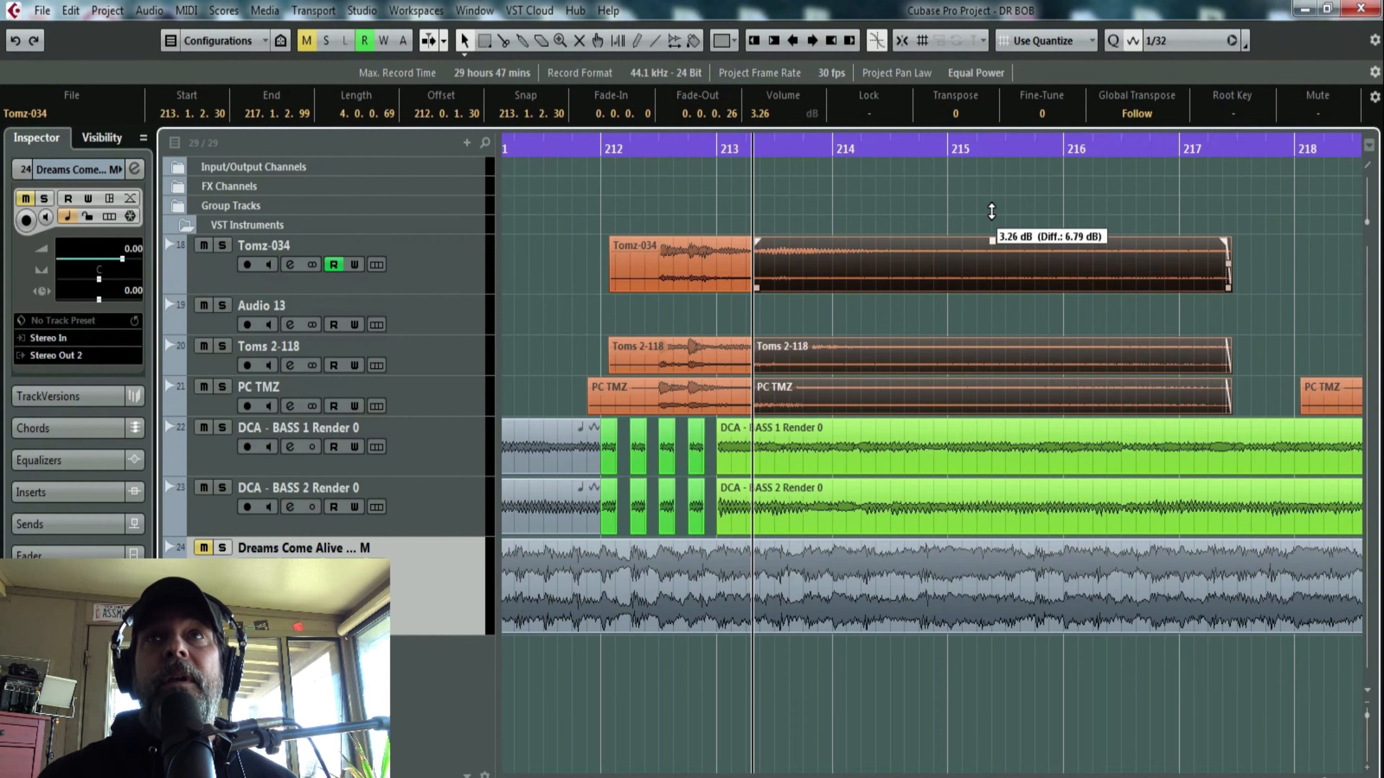
- Solo the Tomz-034, Audio 13, Toms 2-118 and PC TMZ tracks, listen to the boosted tails, and reselect the tails
{"action": "left_click", "coordinate": [221, 245]}
{"action": "left_click", "coordinate": [221, 305]}
{"action": "left_click", "coordinate": [222, 346]}
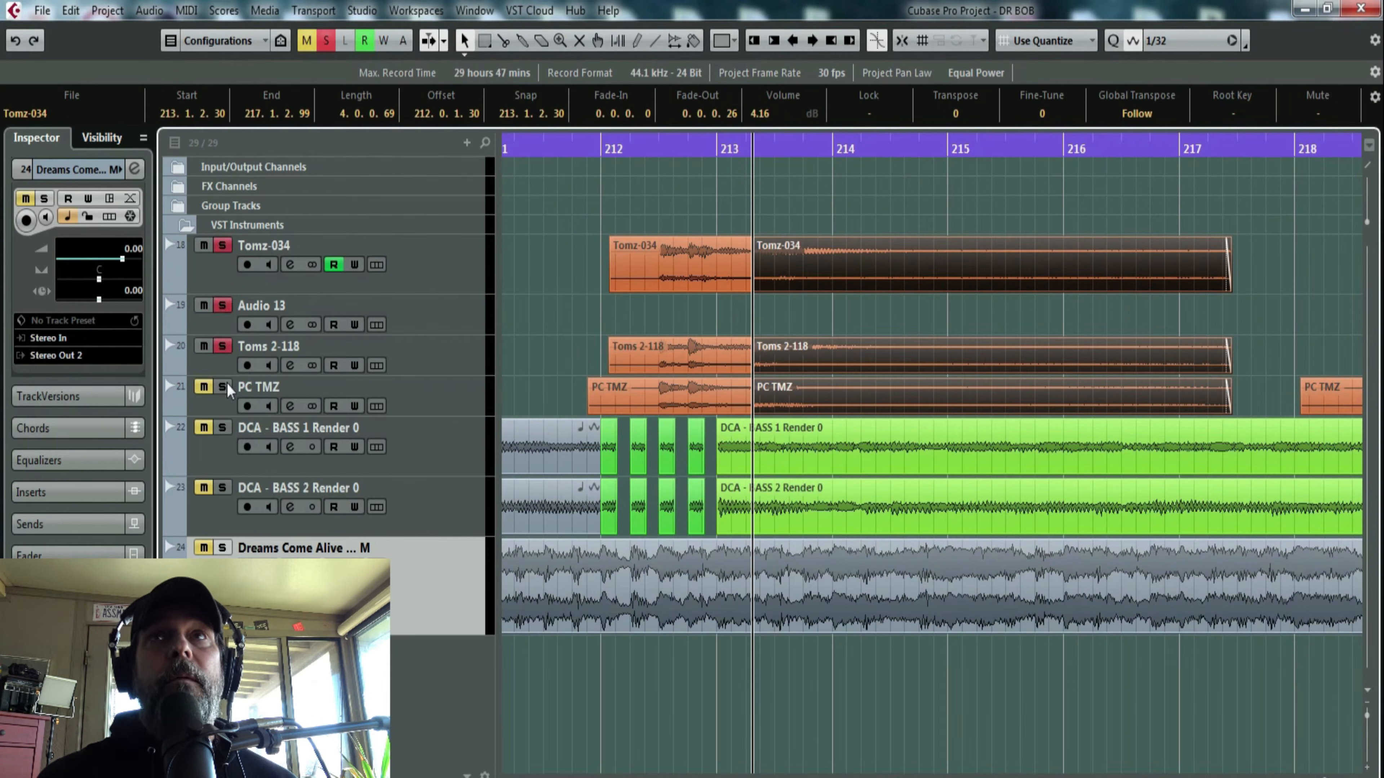
{"action": "left_click", "coordinate": [222, 387]}
{"action": "key", "text": "space"}
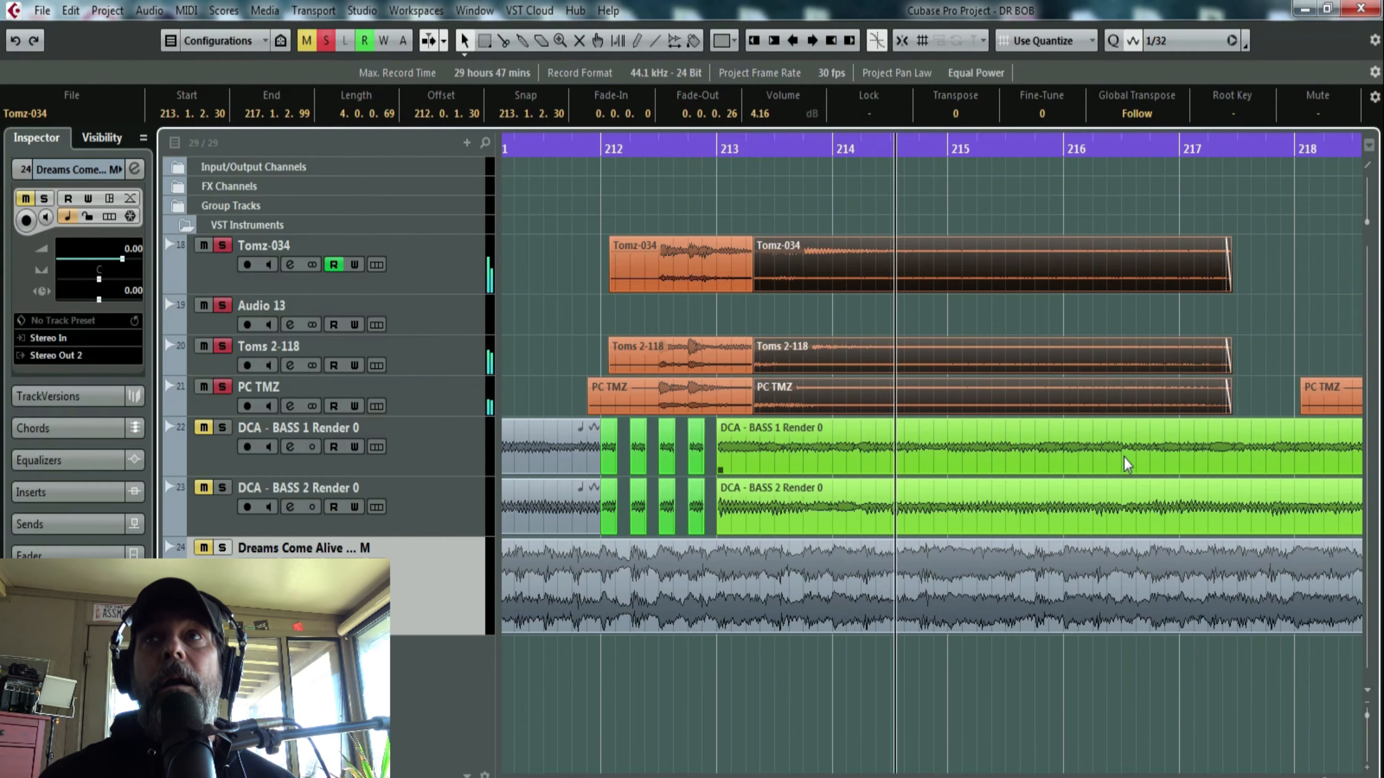
{"action": "key", "text": "space"}
{"action": "key", "text": "space"}
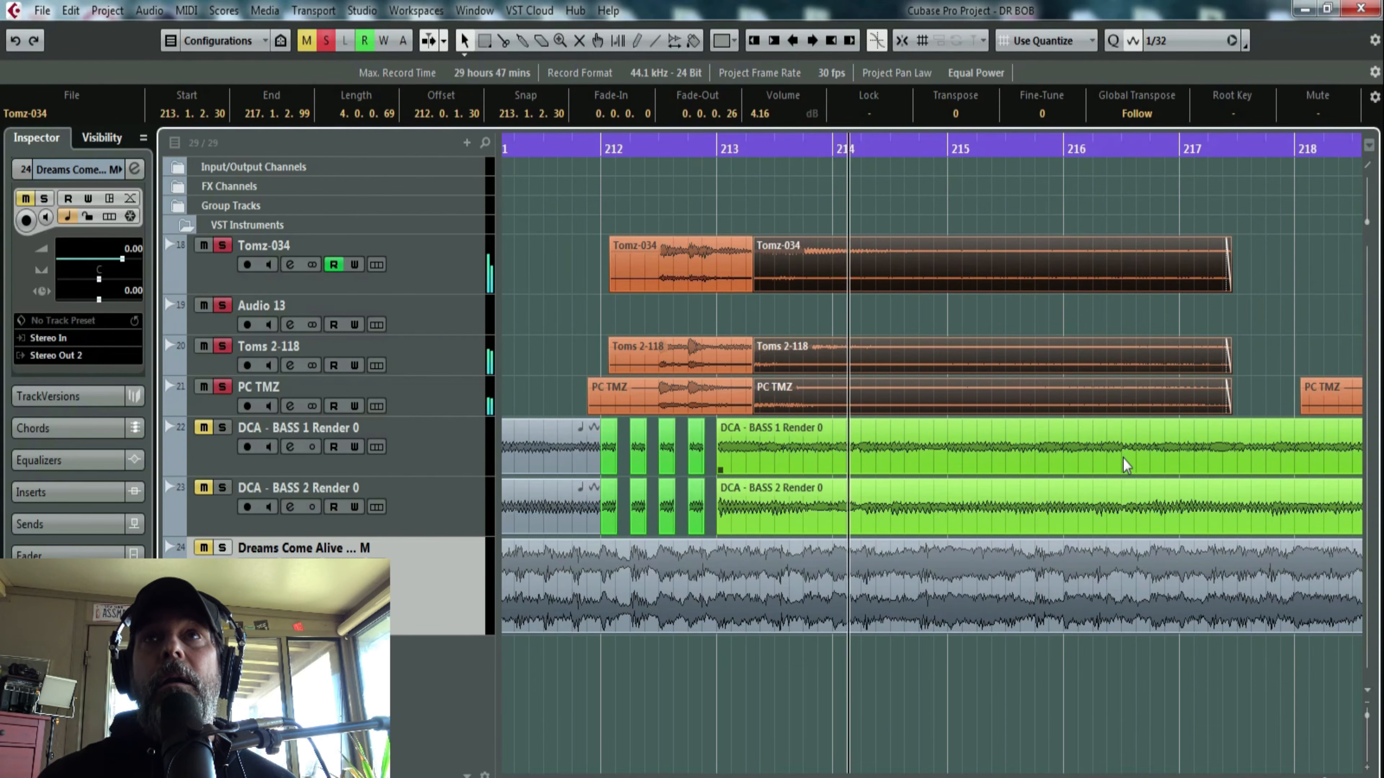
{"action": "key", "text": "space"}
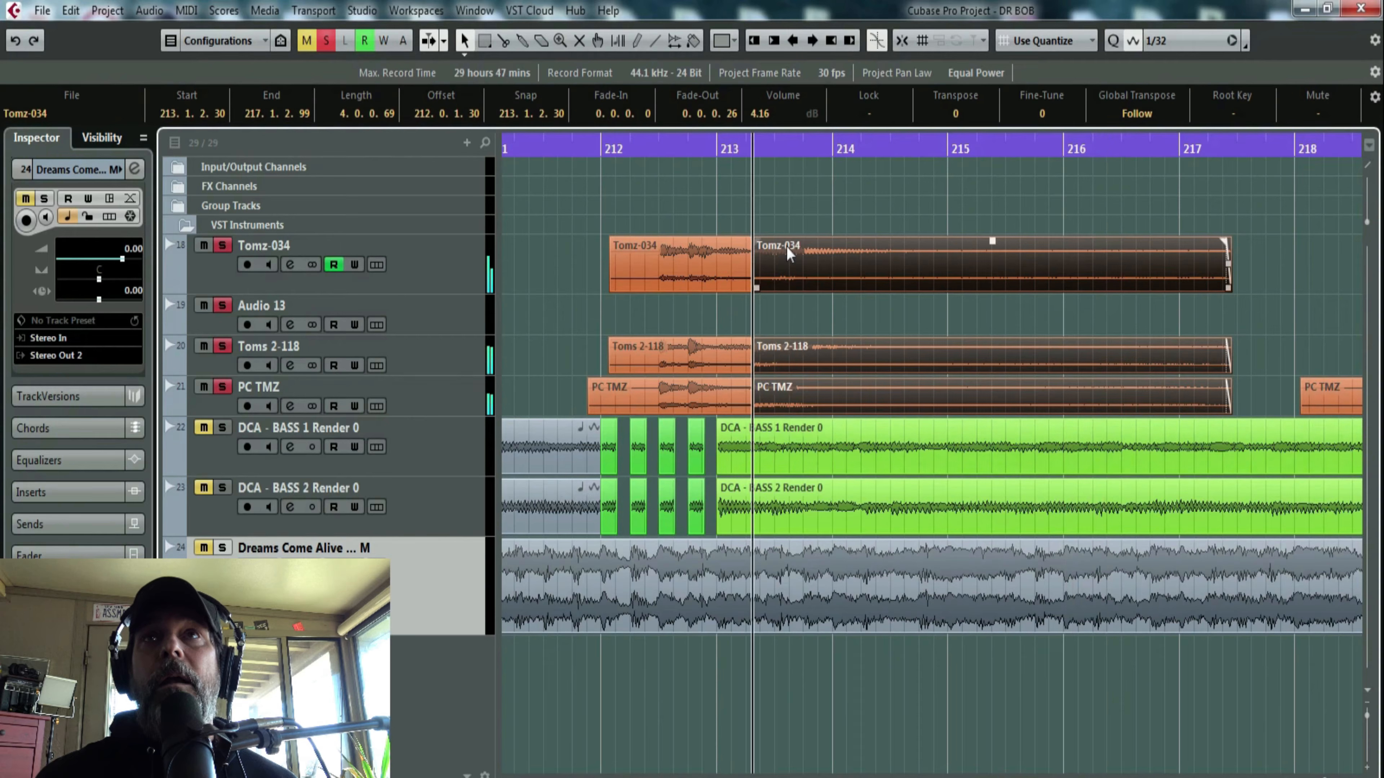
{"action": "key", "text": "space"}
{"action": "left_click", "coordinate": [722, 150]}
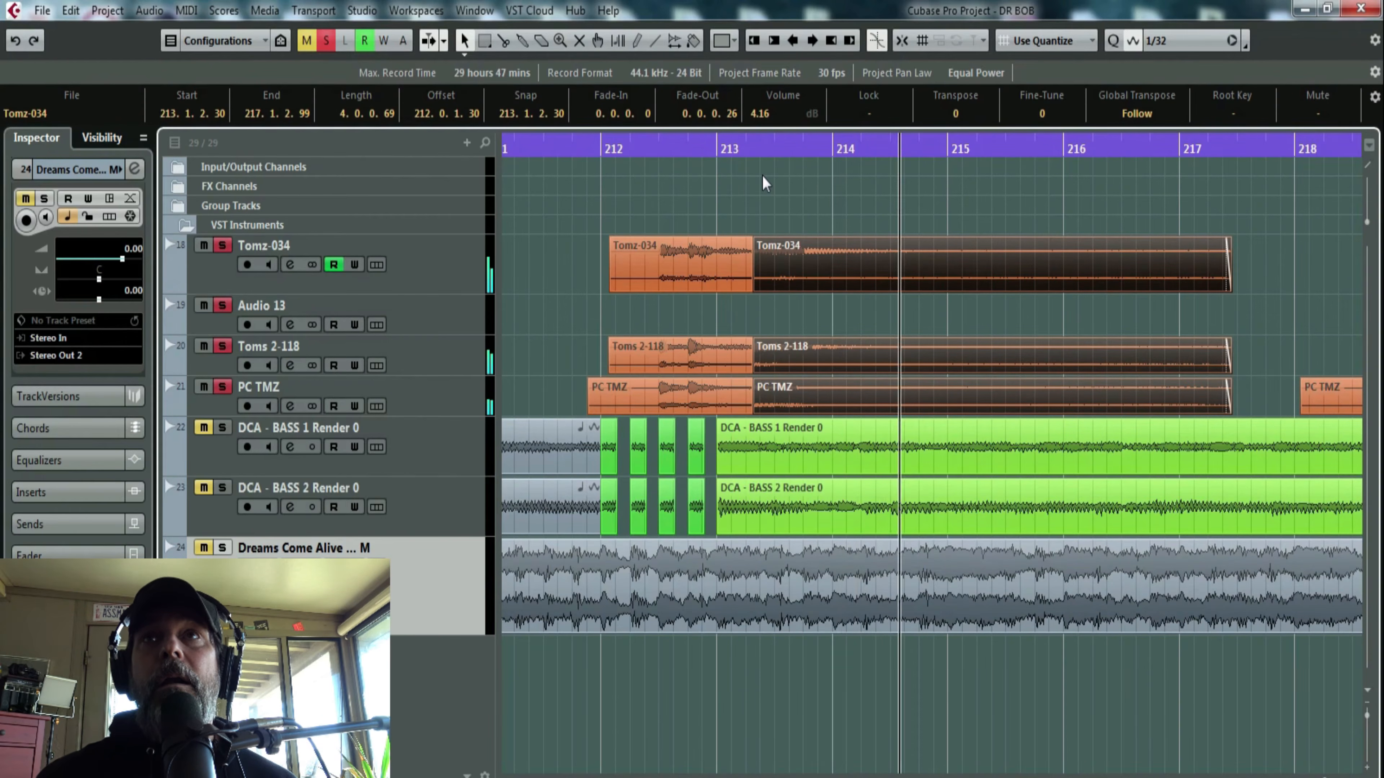
{"action": "key", "text": "space"}
{"action": "left_click", "coordinate": [814, 207]}
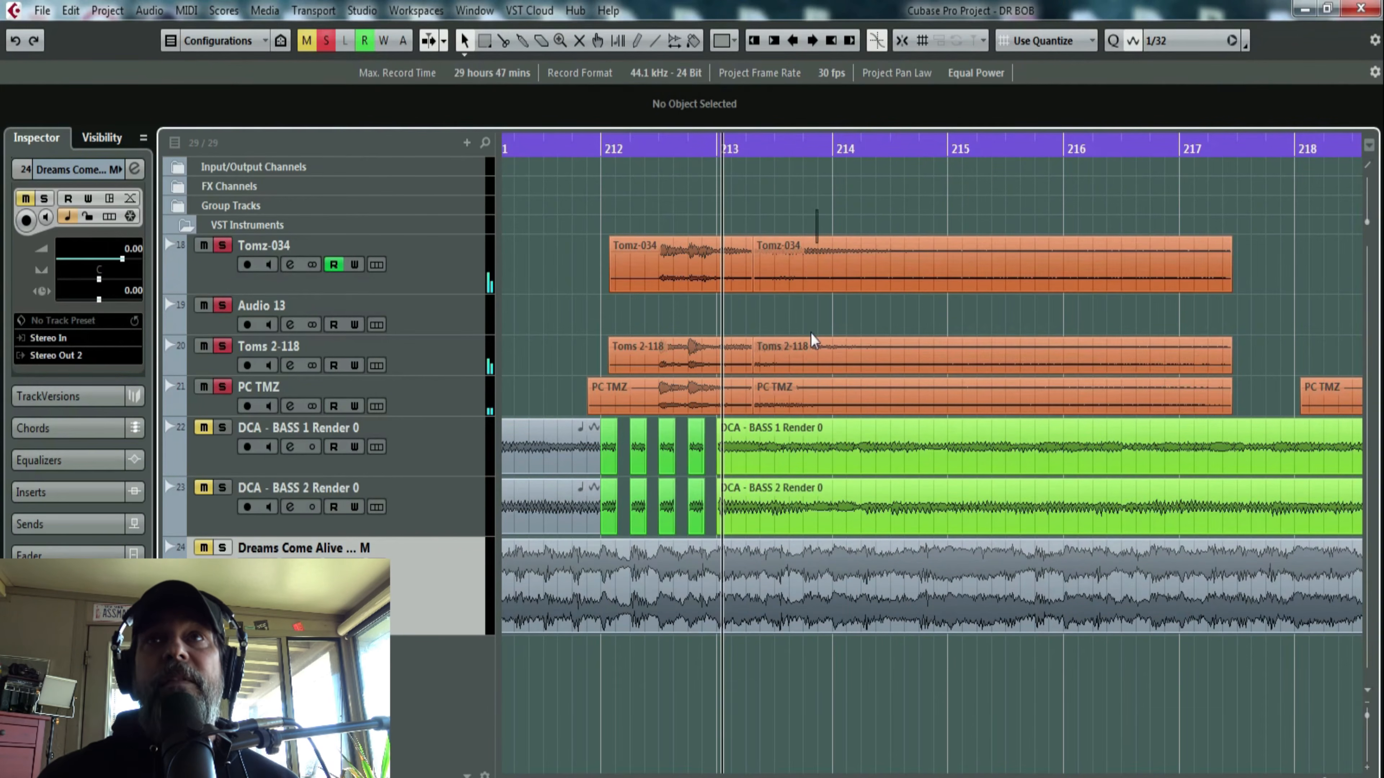
{"action": "left_click", "coordinate": [810, 383]}
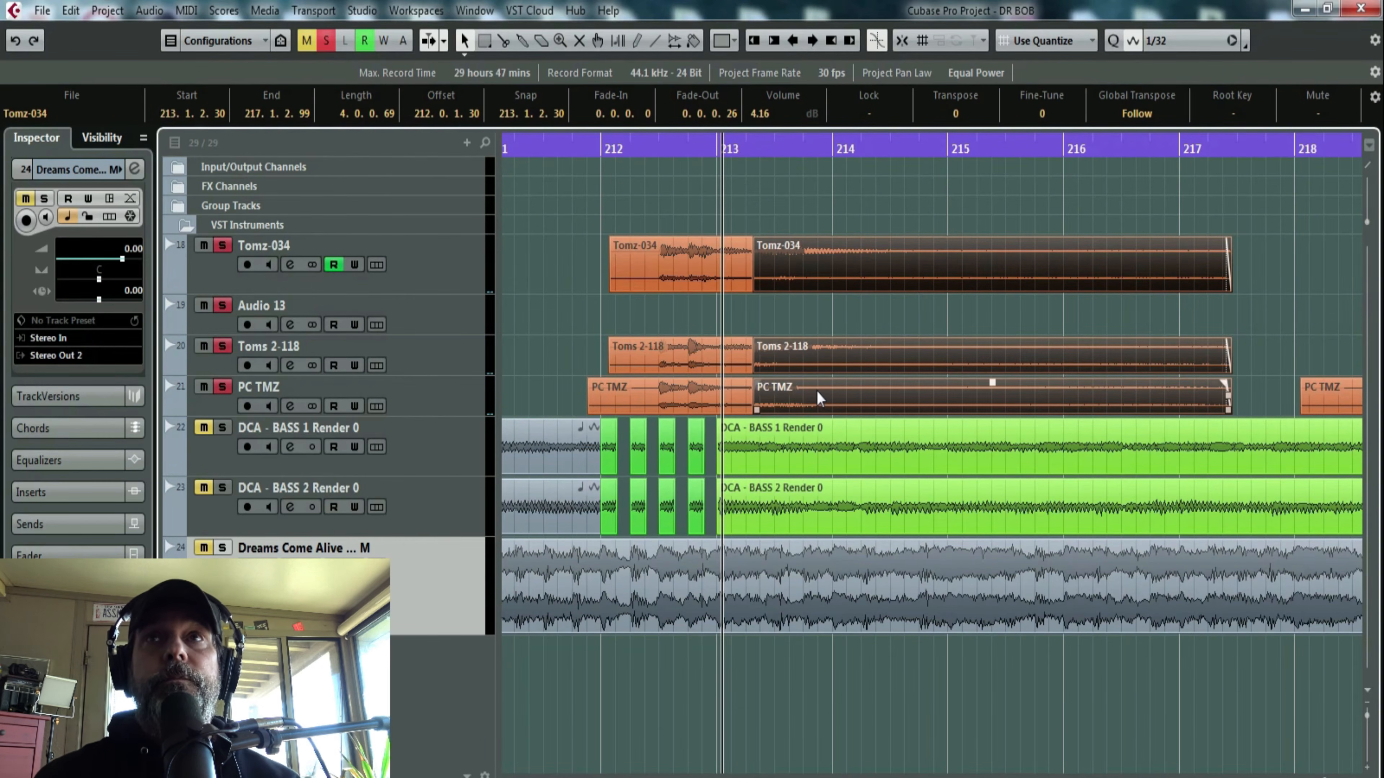
- Add both DCA bass tracks to the solo and play the toms with the bass from before the first tom hit
{"action": "left_click", "coordinate": [651, 153]}
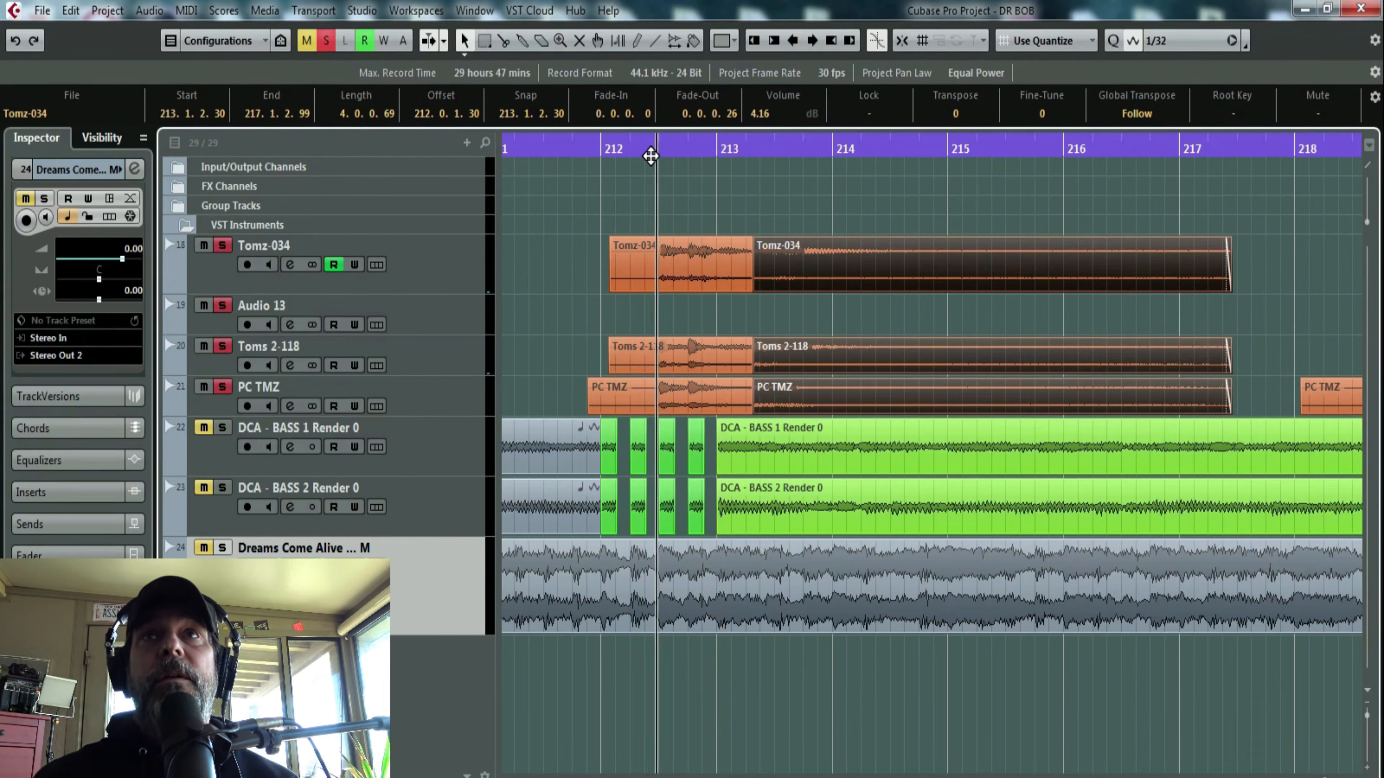
{"action": "left_click_drag", "start_coordinate": [650, 156], "coordinate": [645, 164]}
{"action": "left_click", "coordinate": [222, 428]}
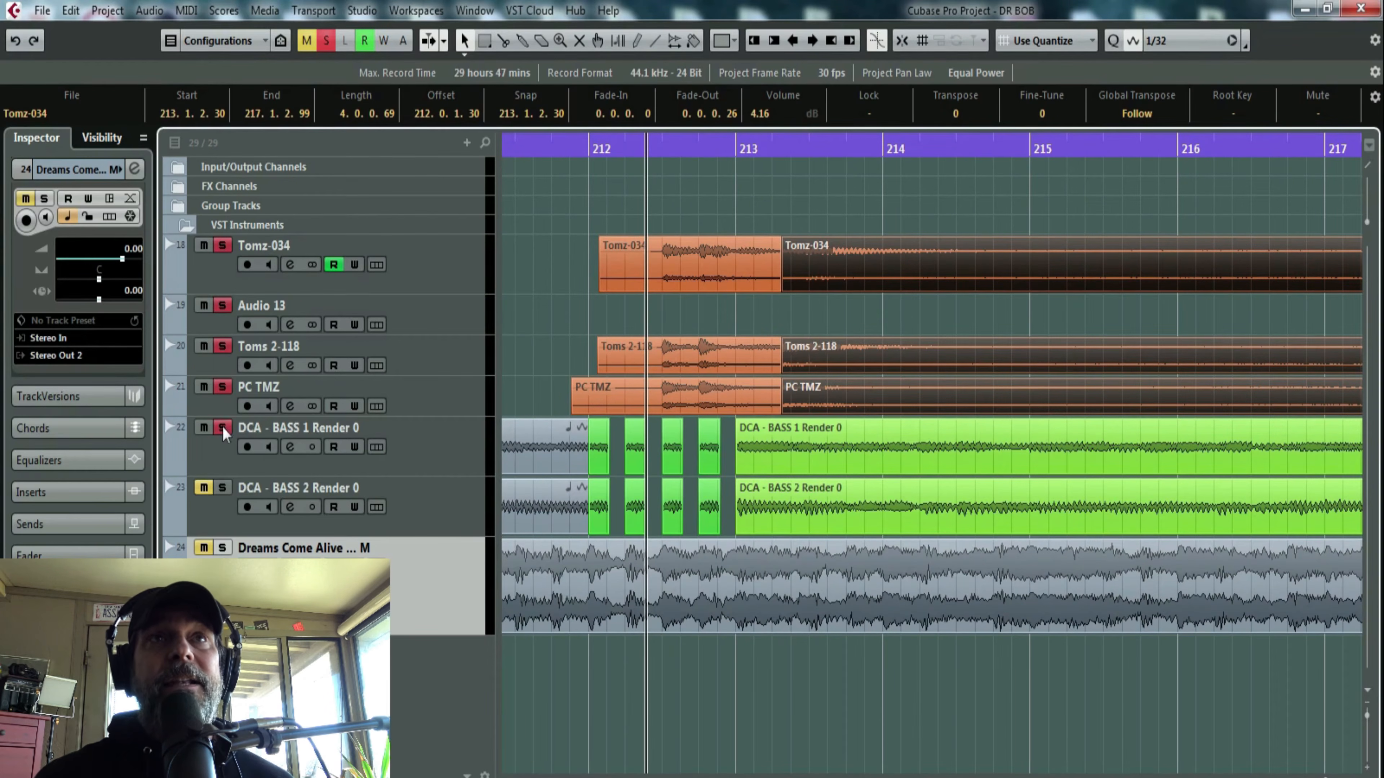
{"action": "left_click", "coordinate": [222, 488]}
{"action": "left_click", "coordinate": [203, 488]}
{"action": "key", "text": "space"}
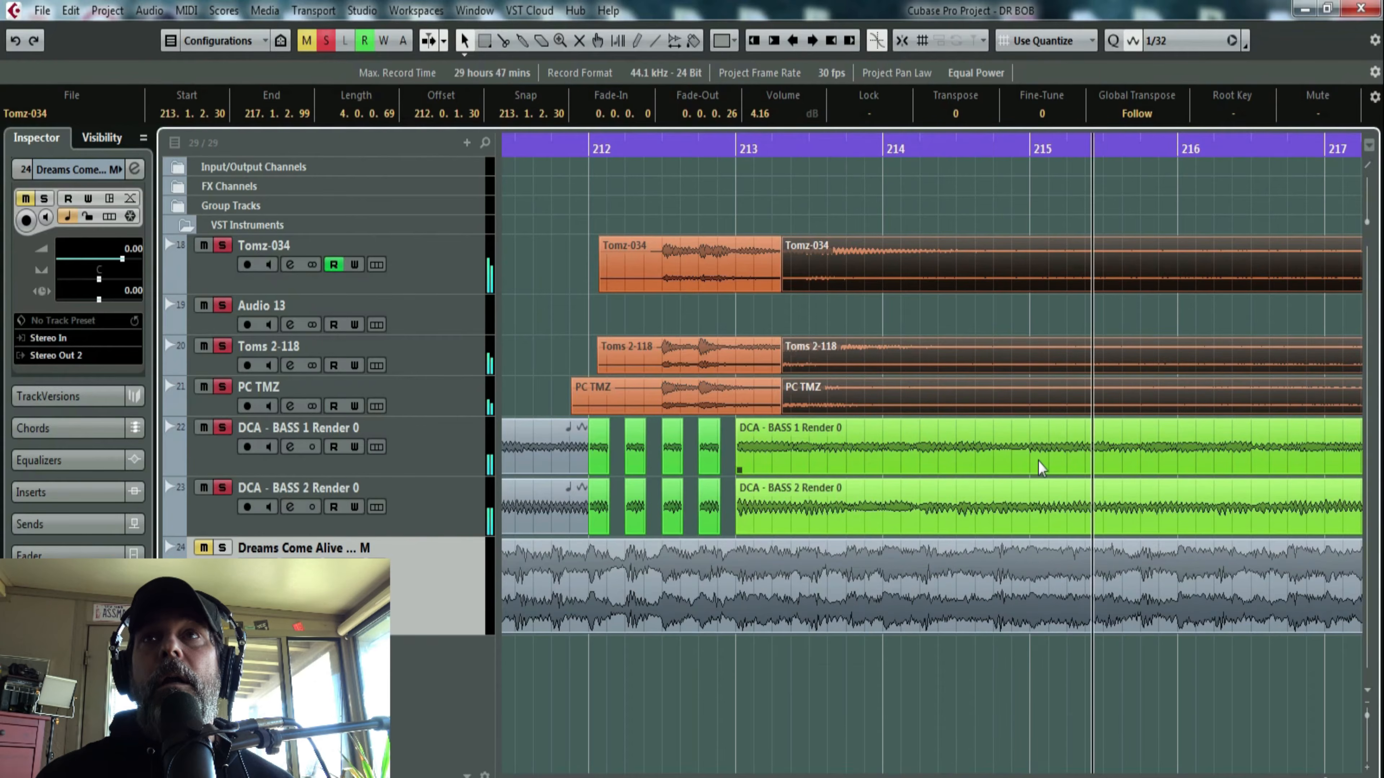
{"action": "key", "text": "space"}
{"action": "key", "text": "space"}
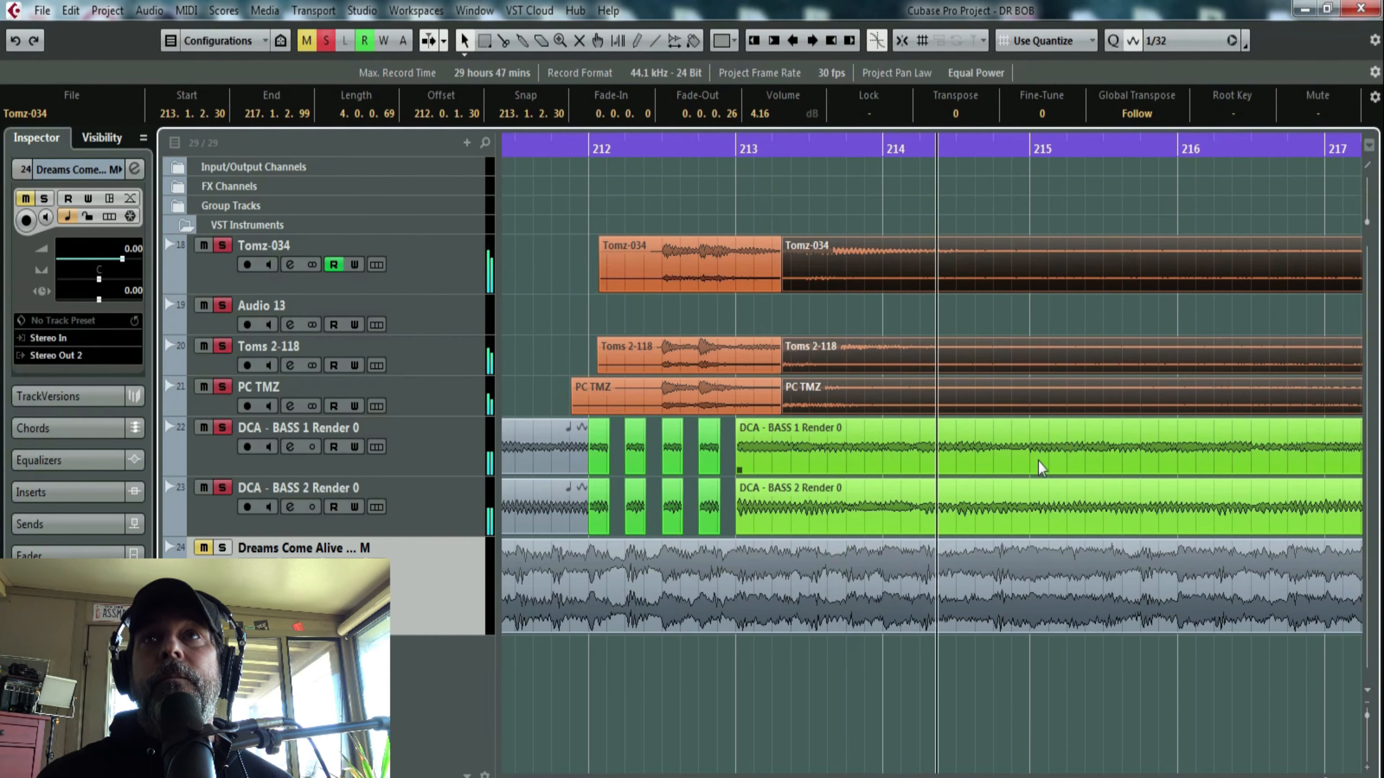
{"action": "key", "text": "space"}
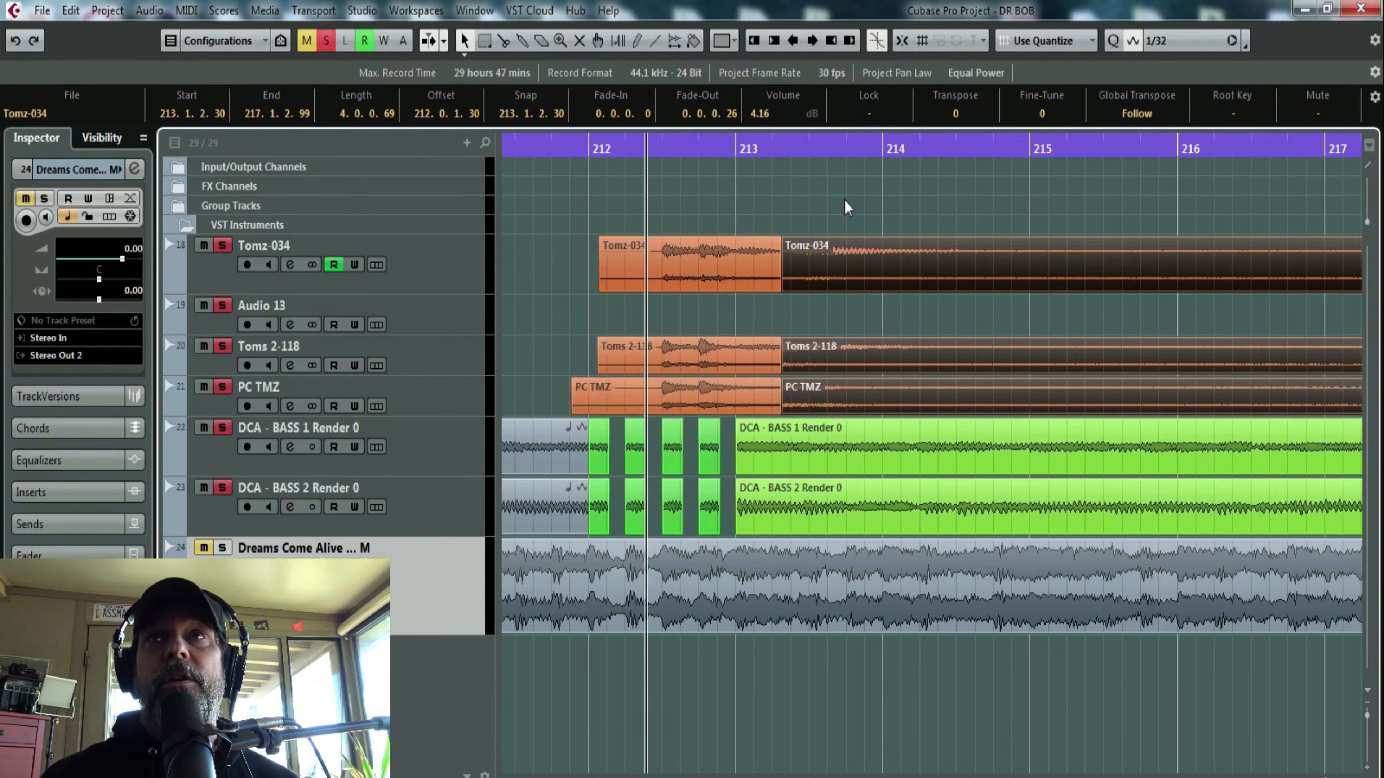
- Delete the three tom tails and give the remaining tom clips 0.0.0.51 fade-outs ending at 213.1.1.117
{"action": "left_click_drag", "start_coordinate": [761, 156], "coordinate": [761, 117]}
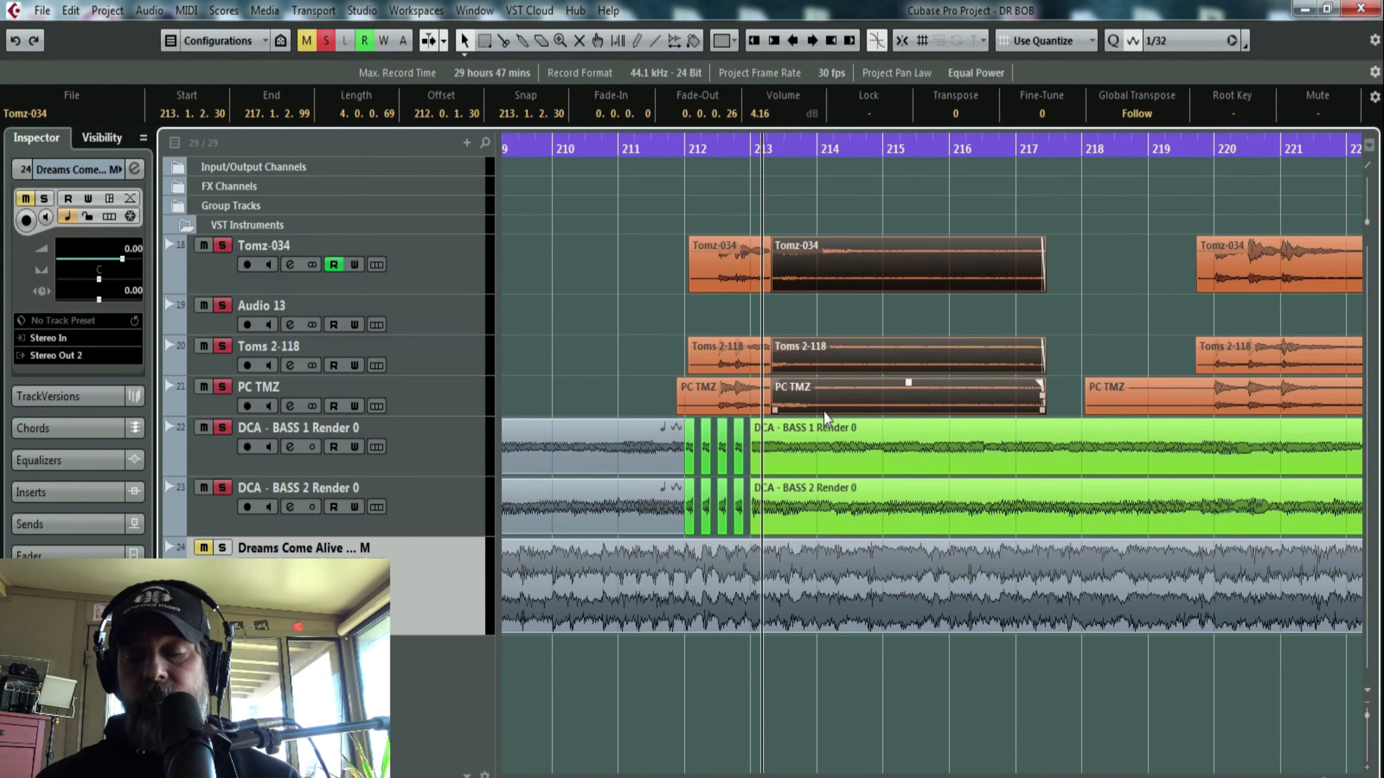
{"action": "key", "text": "Delete"}
{"action": "left_click_drag", "start_coordinate": [727, 143], "coordinate": [746, 221]}
{"action": "left_click_drag", "start_coordinate": [906, 406], "coordinate": [872, 252]}
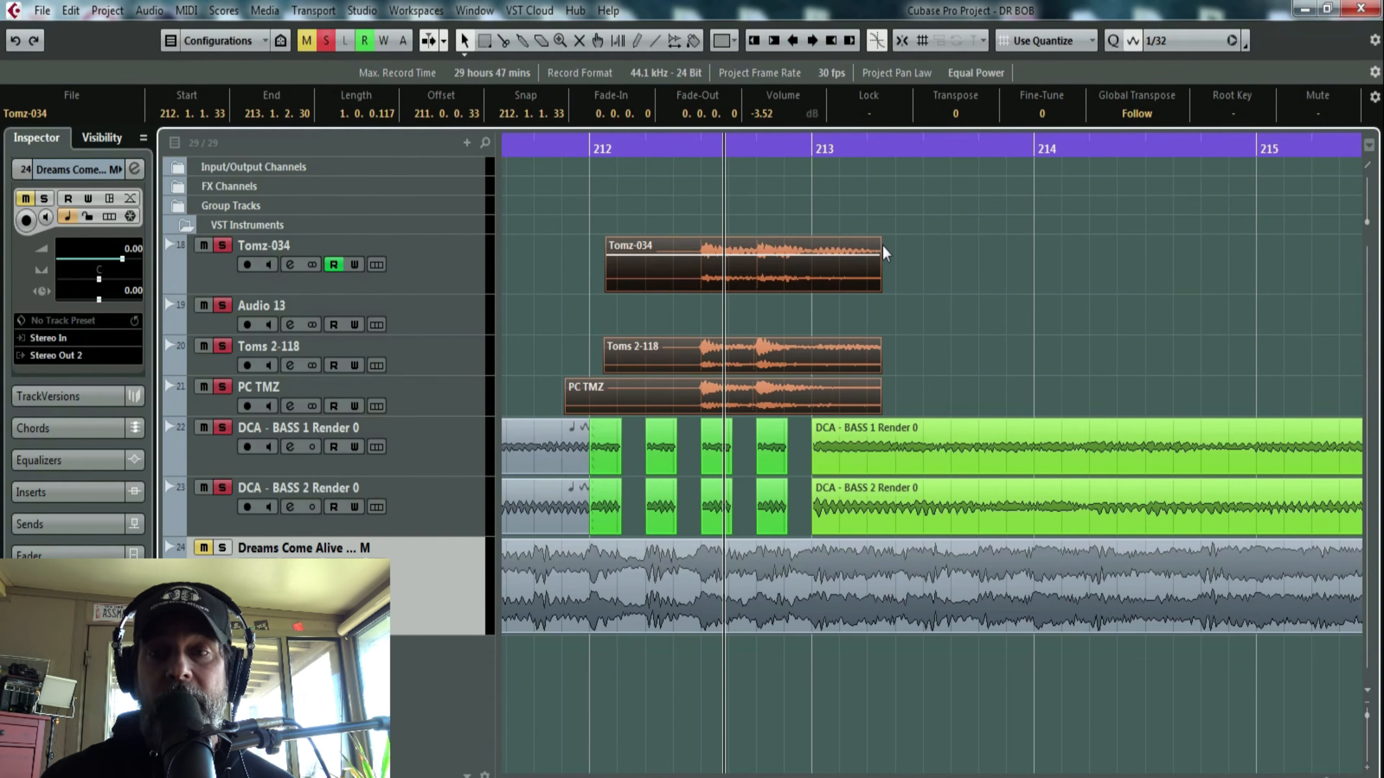
{"action": "left_click_drag", "start_coordinate": [878, 240], "coordinate": [863, 242]}
{"action": "left_click_drag", "start_coordinate": [878, 289], "coordinate": [866, 290]}
- Unsolo both bass tracks and audition the shortened tom clips from about the second beat of bar 212
{"action": "left_click", "coordinate": [649, 147]}
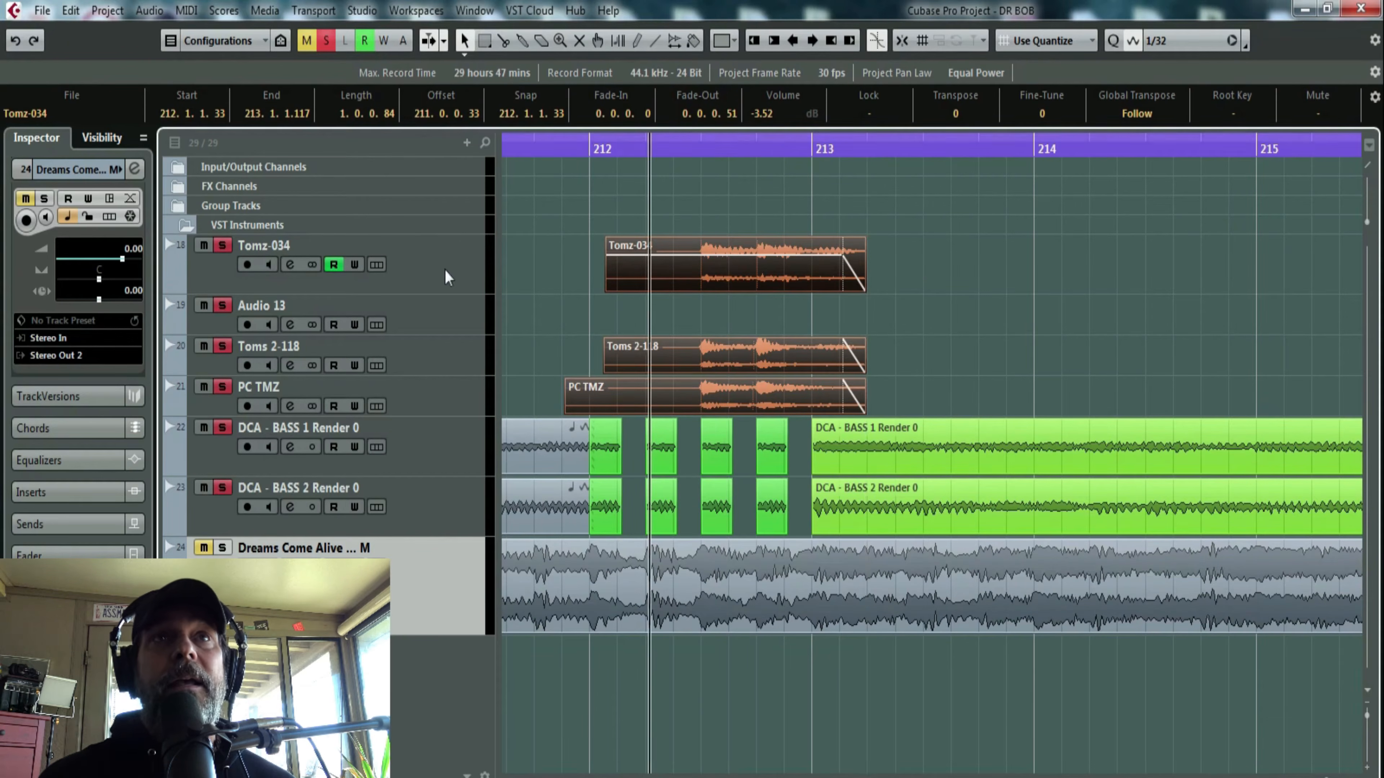
{"action": "left_click", "coordinate": [222, 428]}
{"action": "key", "text": "space"}
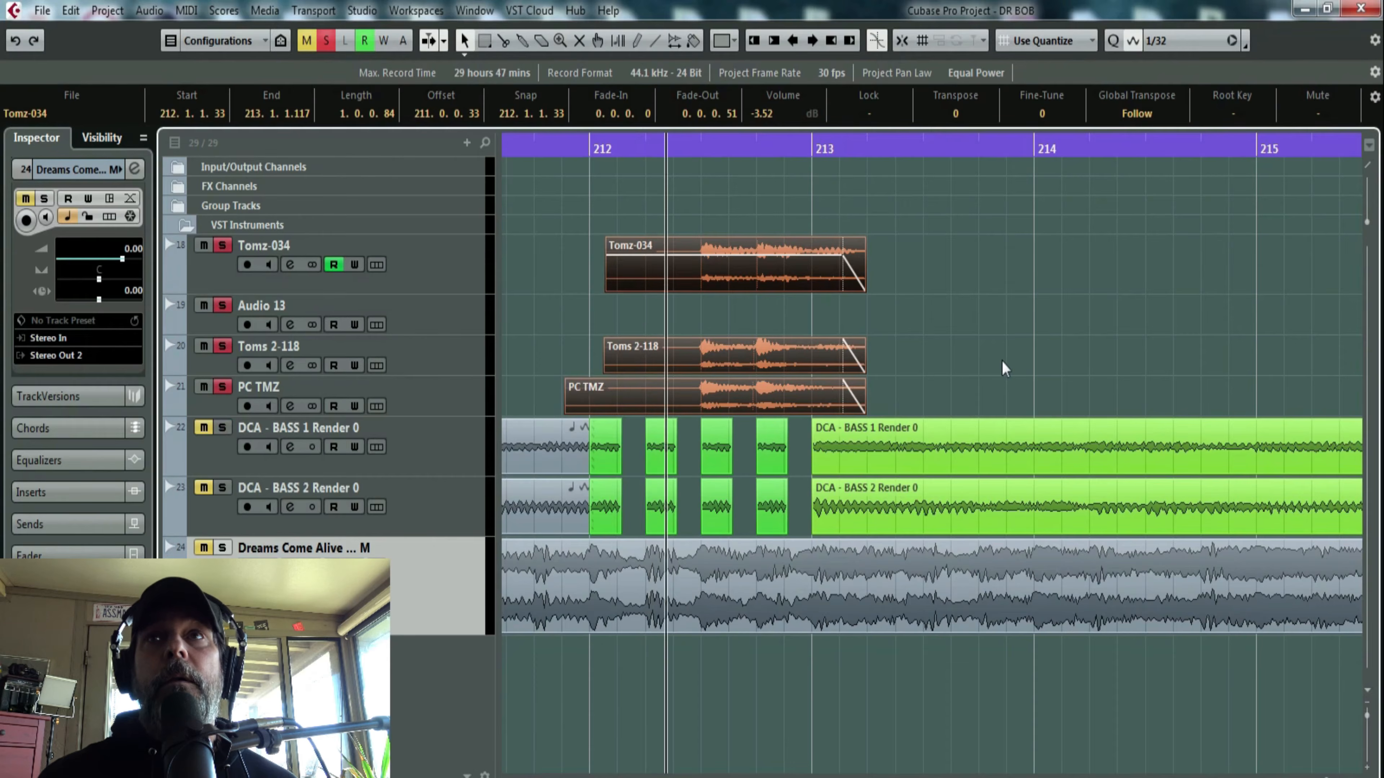
{"action": "left_click", "coordinate": [946, 366]}
{"action": "key", "text": "space"}
- Extend the three tom clips to end at 213.1.2.29 with a 0.0.0.66 fade-out and audition them
{"action": "left_click_drag", "start_coordinate": [939, 397], "coordinate": [878, 288]}
{"action": "key", "text": "space"}
{"action": "key", "text": "space"}
{"action": "key", "text": "space"}
{"action": "left_click_drag", "start_coordinate": [856, 241], "coordinate": [848, 241]}
- Solo both DCA bass tracks again and play them together with the faded toms
{"action": "key", "text": "space"}
{"action": "left_click", "coordinate": [221, 427]}
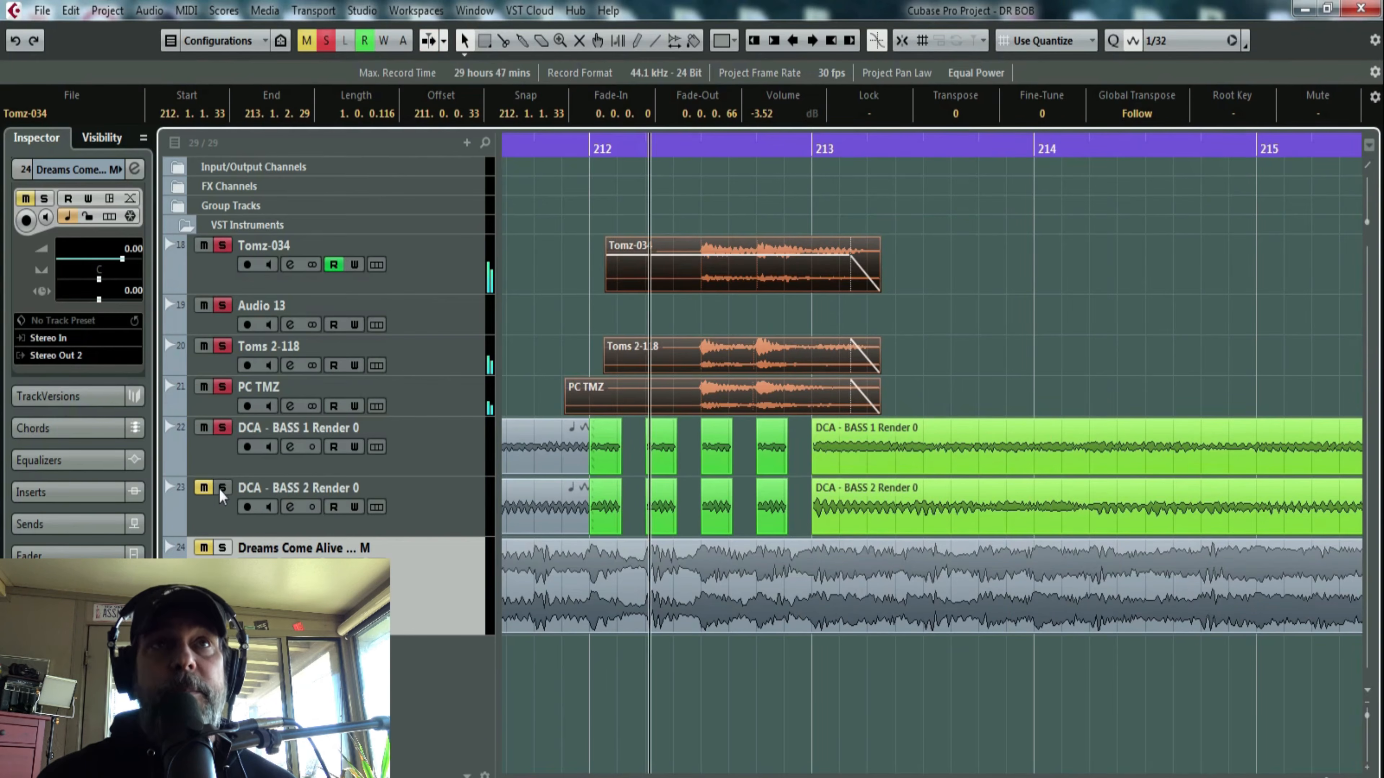
{"action": "left_click", "coordinate": [221, 487]}
{"action": "key", "text": "space"}
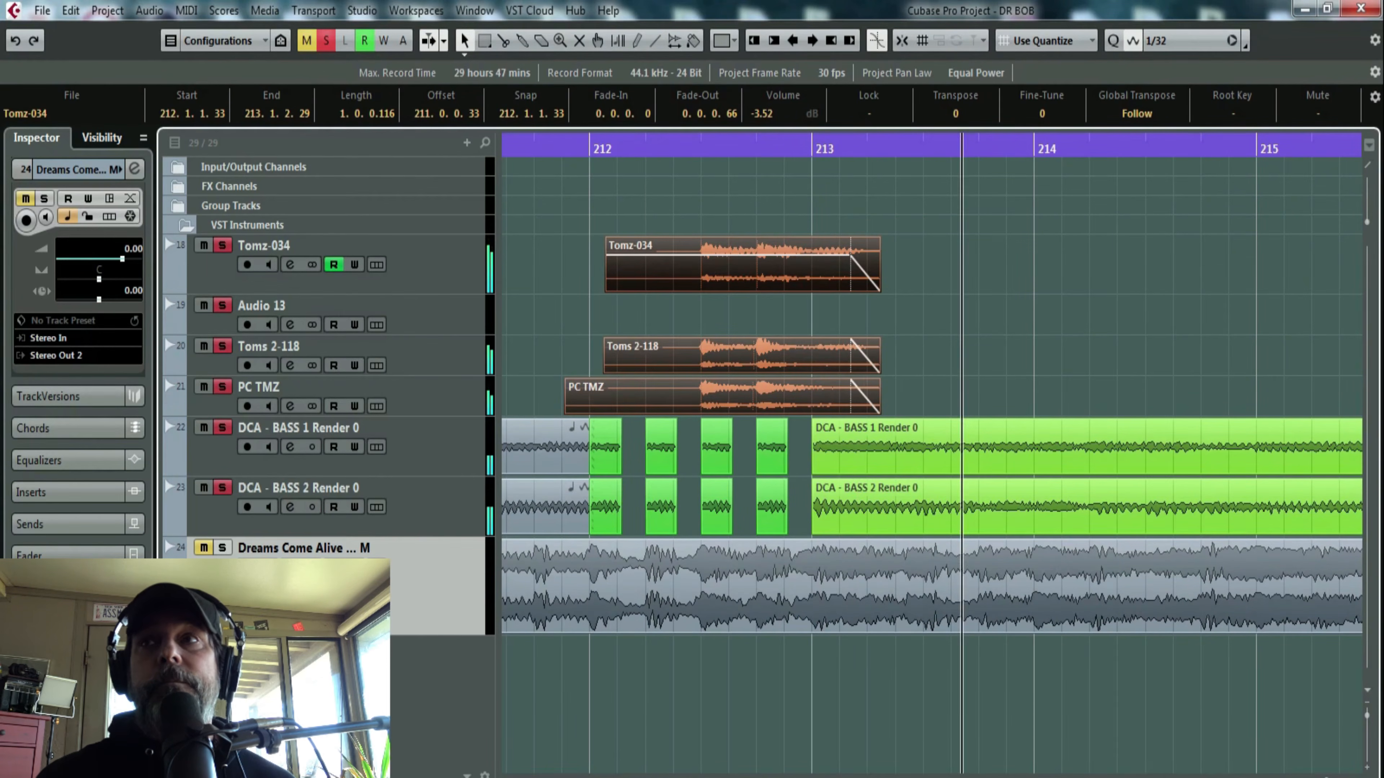
- Delete the tails of the three tom clips around bar 220, from 221.1.4.49 through 225.1.3.29
{"action": "key", "text": "g"}
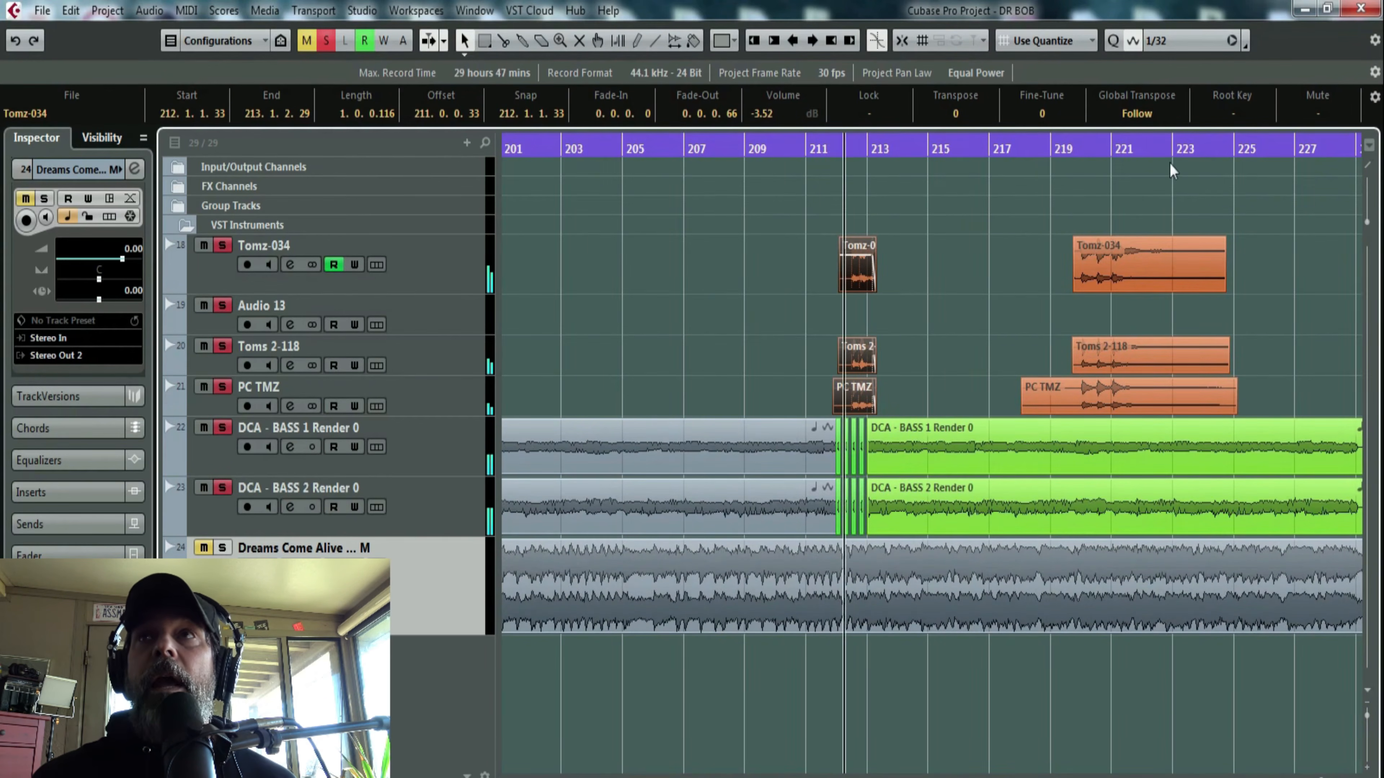
{"action": "key", "text": "h"}
{"action": "key", "text": "h"}
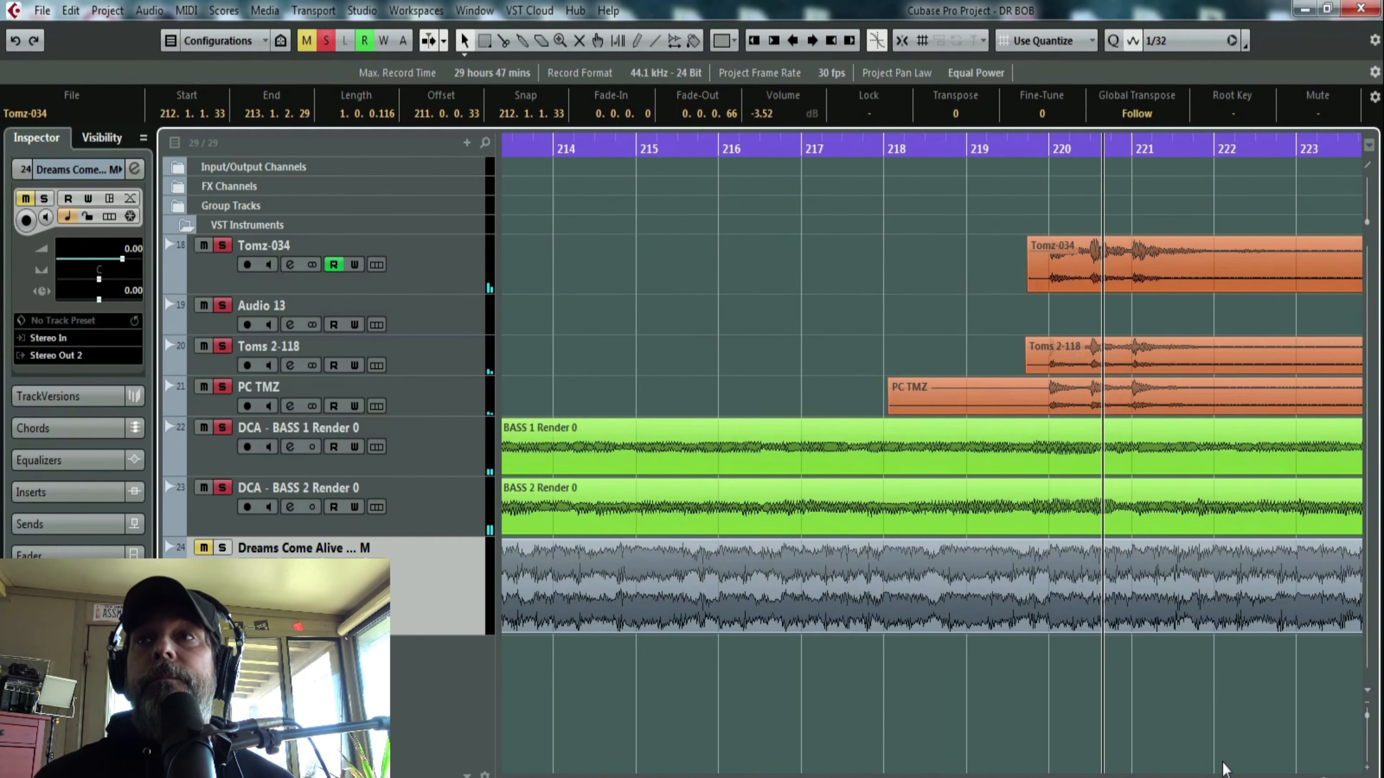
{"action": "scroll", "coordinate": [932, 452], "scroll_direction": "right", "scroll_amount": 2}
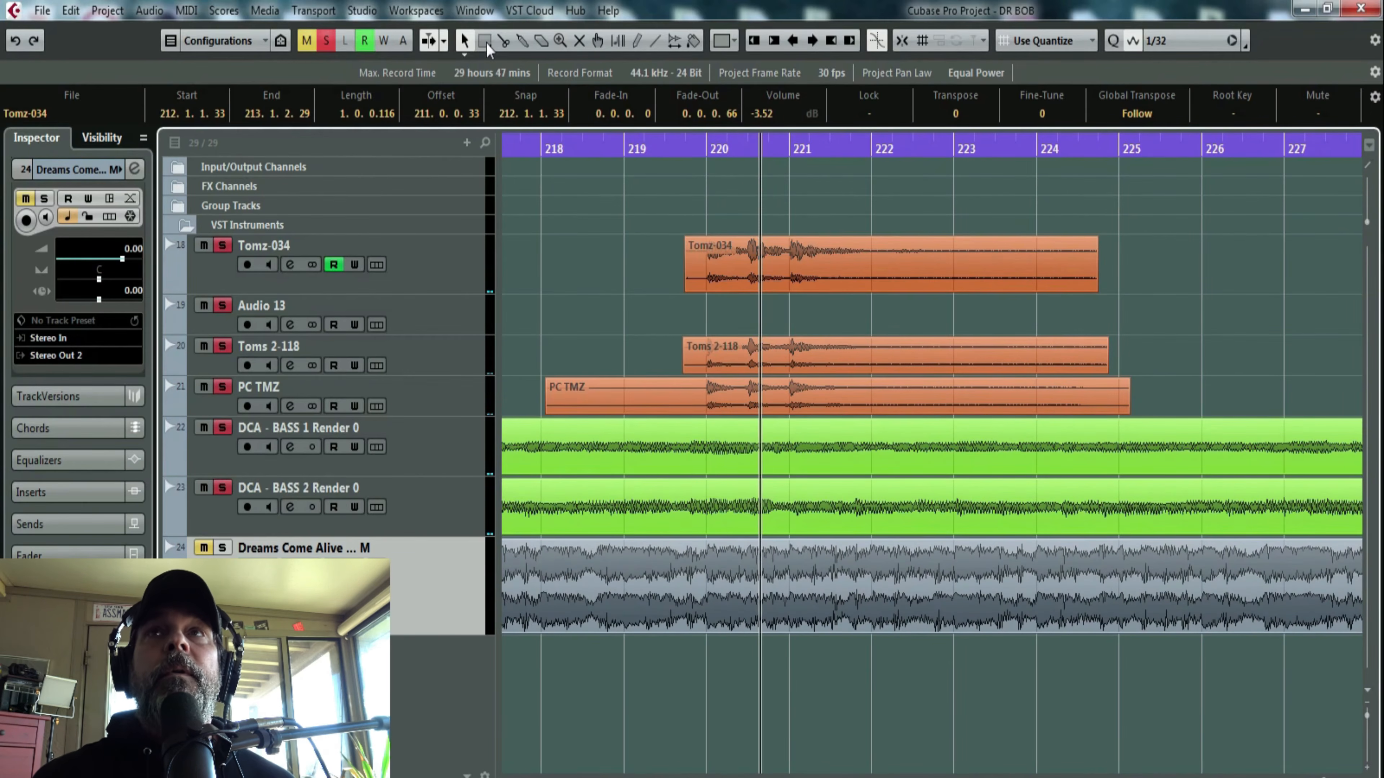
{"action": "left_click", "coordinate": [485, 41]}
{"action": "left_click_drag", "start_coordinate": [1165, 384], "coordinate": [859, 254]}
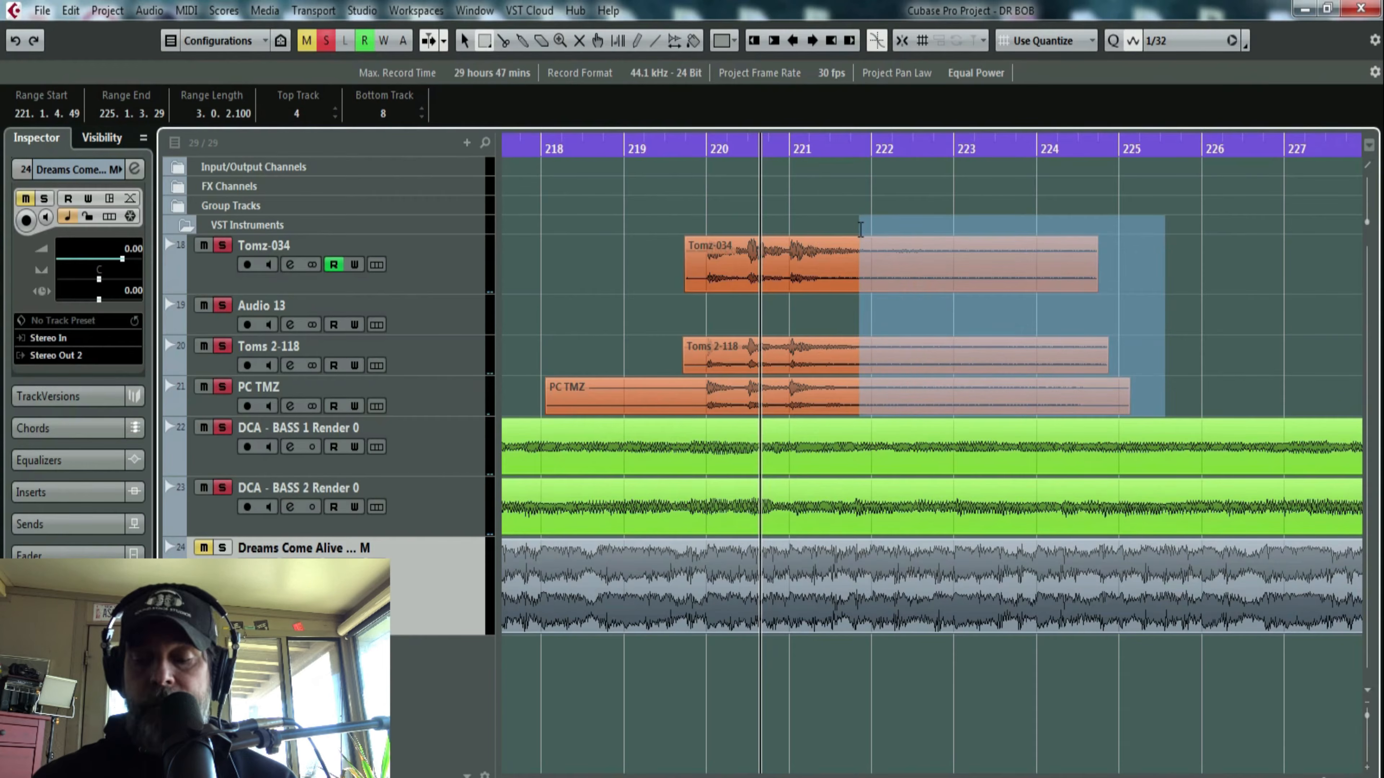
{"action": "key", "text": "Delete"}
- Play the shortened toms near bar 220 and give all three clips fade-outs of 0.0.0.81 ending at 221.1.3.69
{"action": "key", "text": "space"}
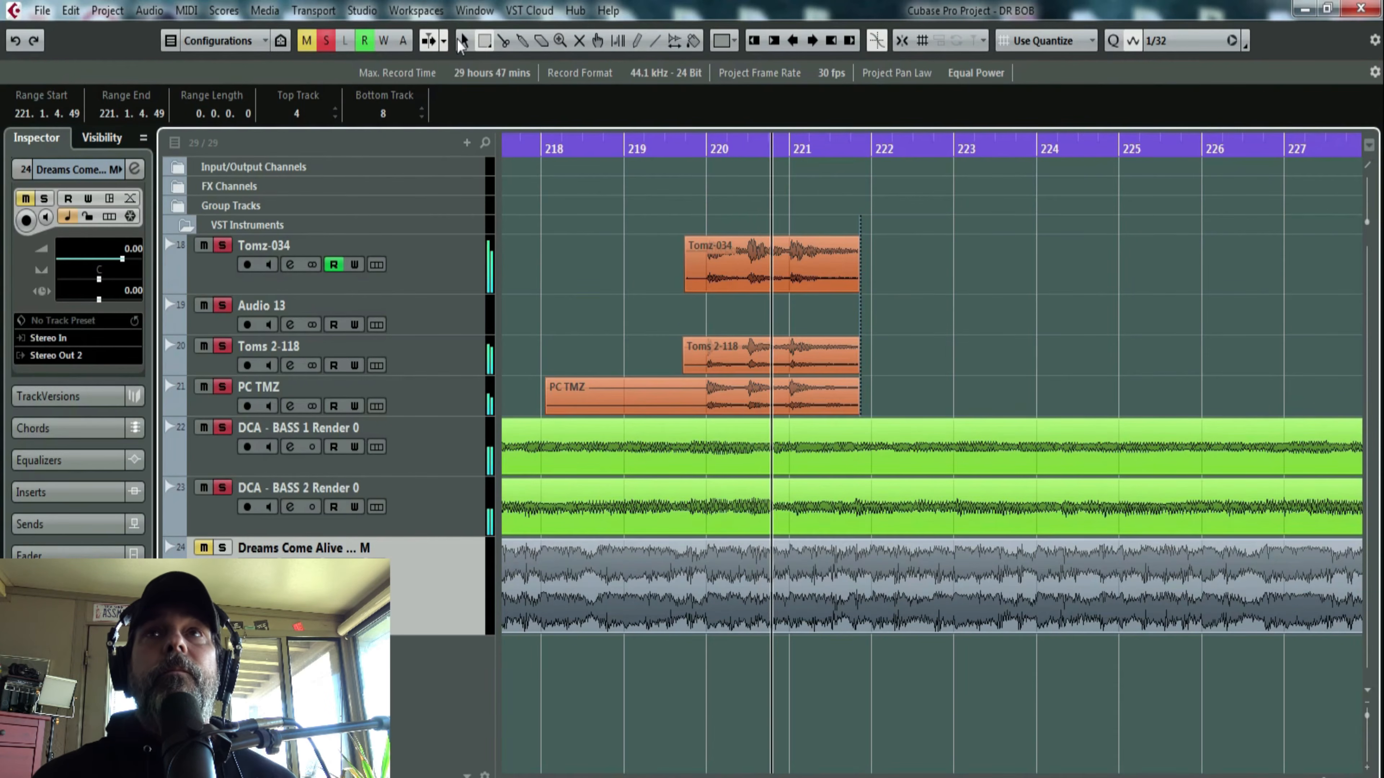
{"action": "left_click", "coordinate": [464, 42]}
{"action": "left_click_drag", "start_coordinate": [902, 390], "coordinate": [839, 289]}
- Deactivate all solo states in the project after checking the mixer
{"action": "left_click_drag", "start_coordinate": [760, 146], "coordinate": [617, 104]}
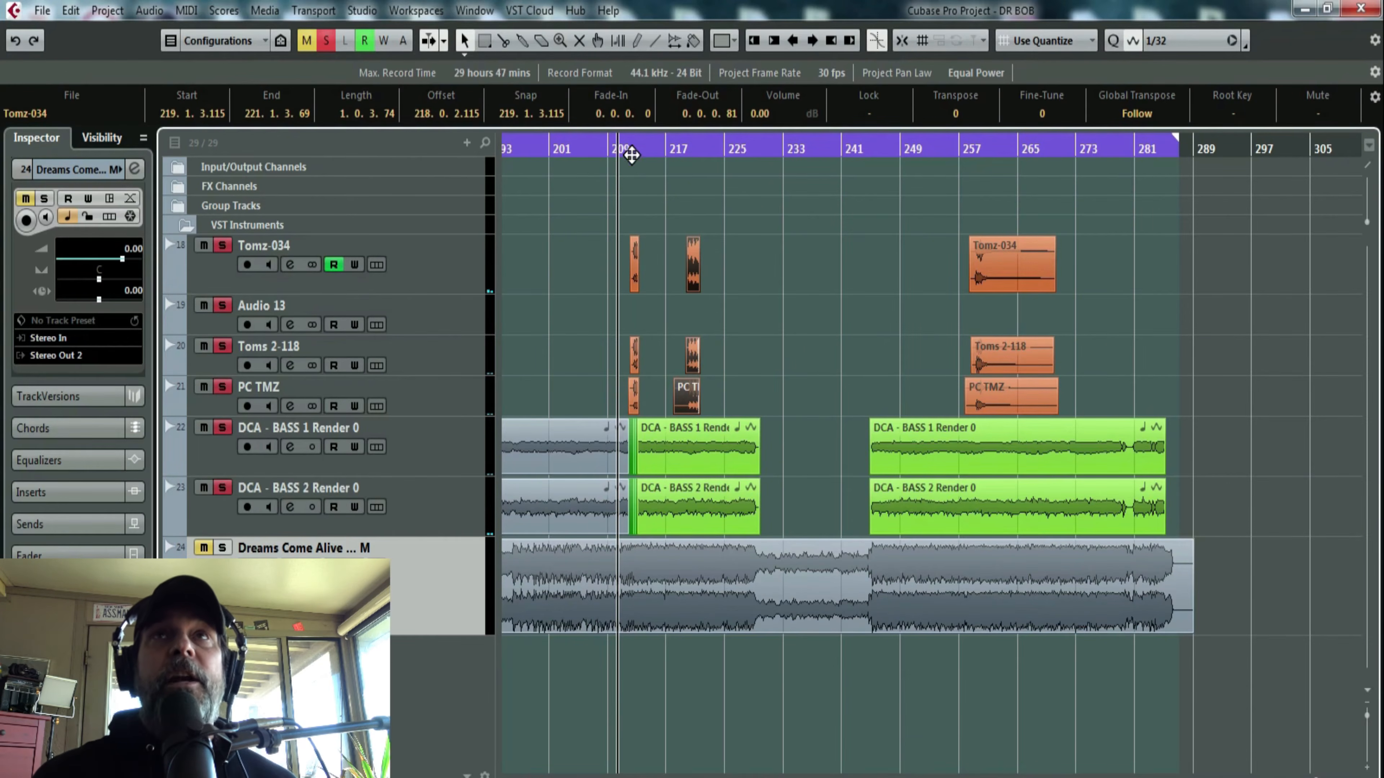
{"action": "left_click_drag", "start_coordinate": [631, 155], "coordinate": [601, 180]}
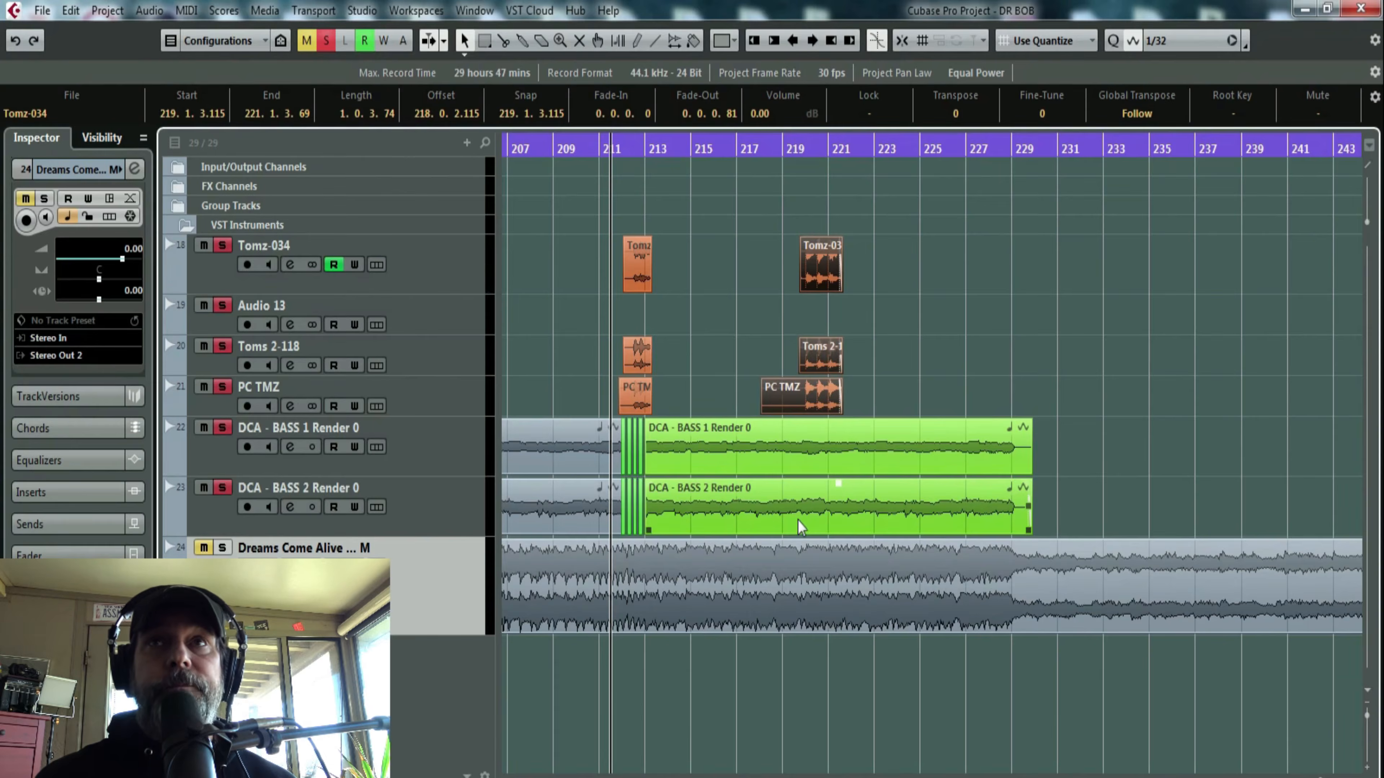
{"action": "key", "text": "F3"}
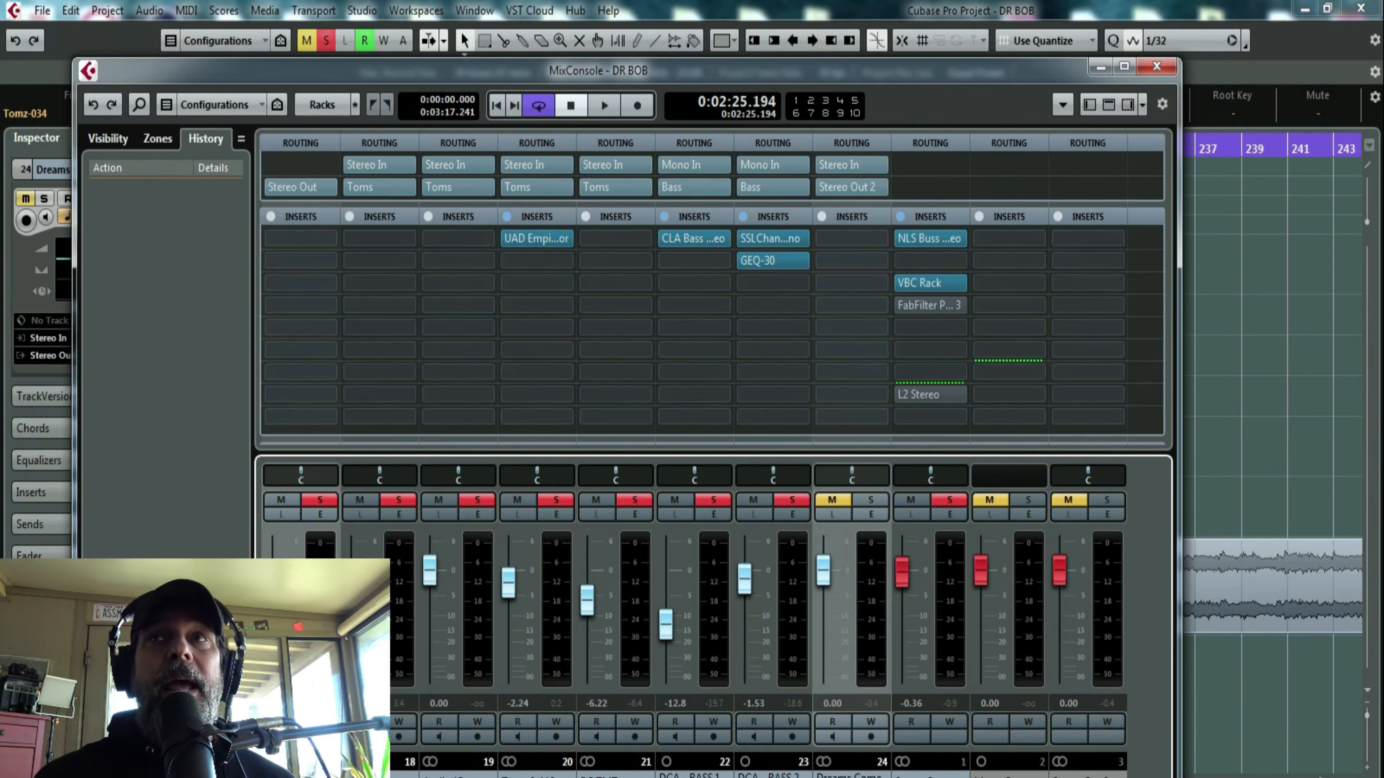
{"action": "key", "text": "F3"}
{"action": "left_click", "coordinate": [327, 40]}
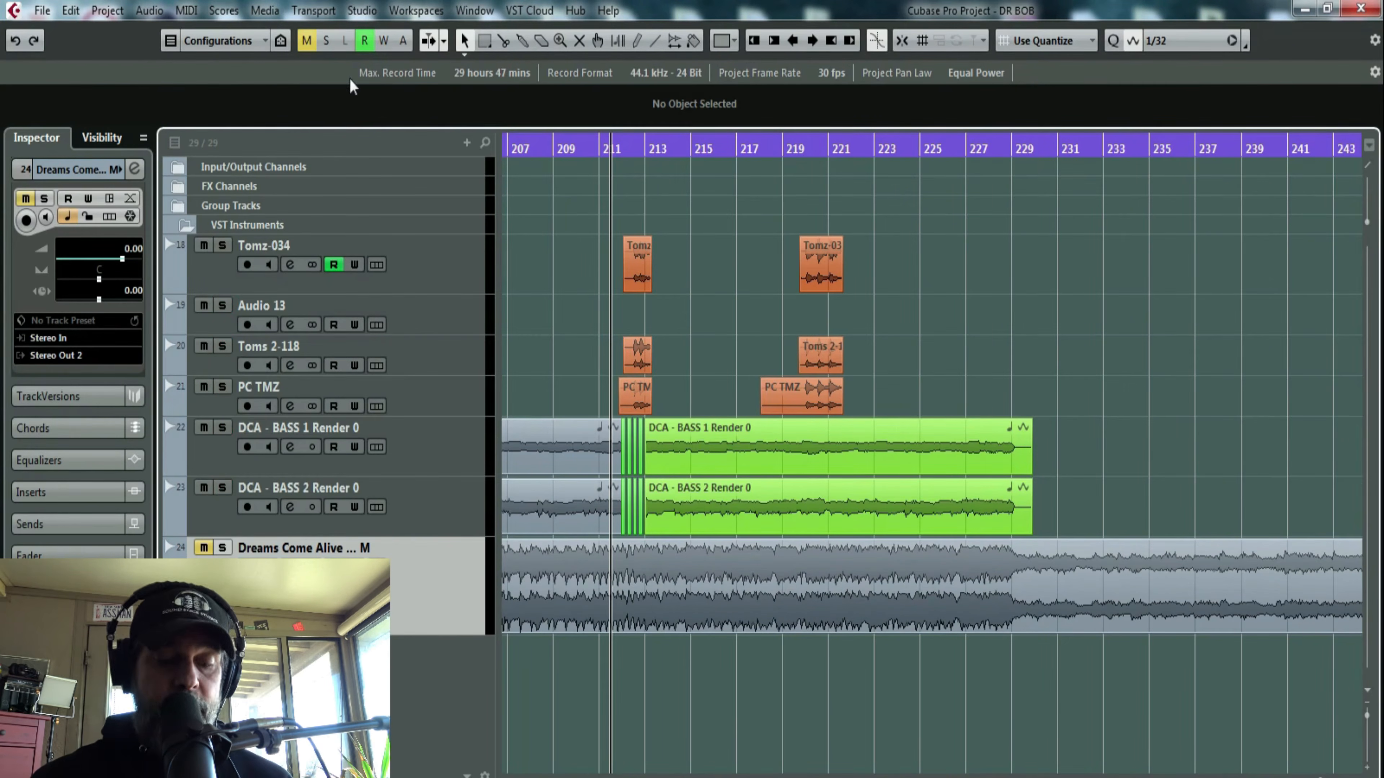
- Solo the Toms group channel in the mixer and open its channel settings
{"action": "key", "text": "F3"}
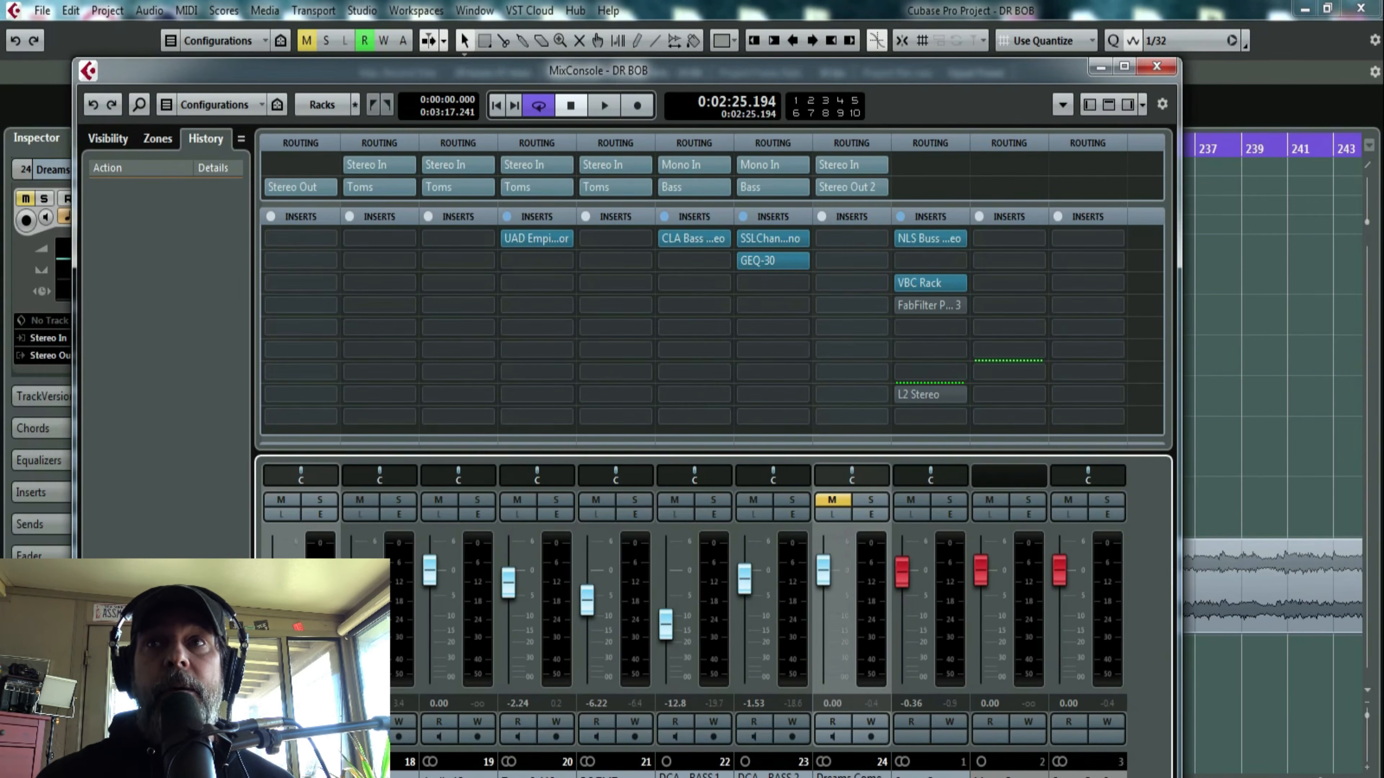
{"action": "scroll", "coordinate": [714, 600], "scroll_direction": "left", "scroll_amount": 1}
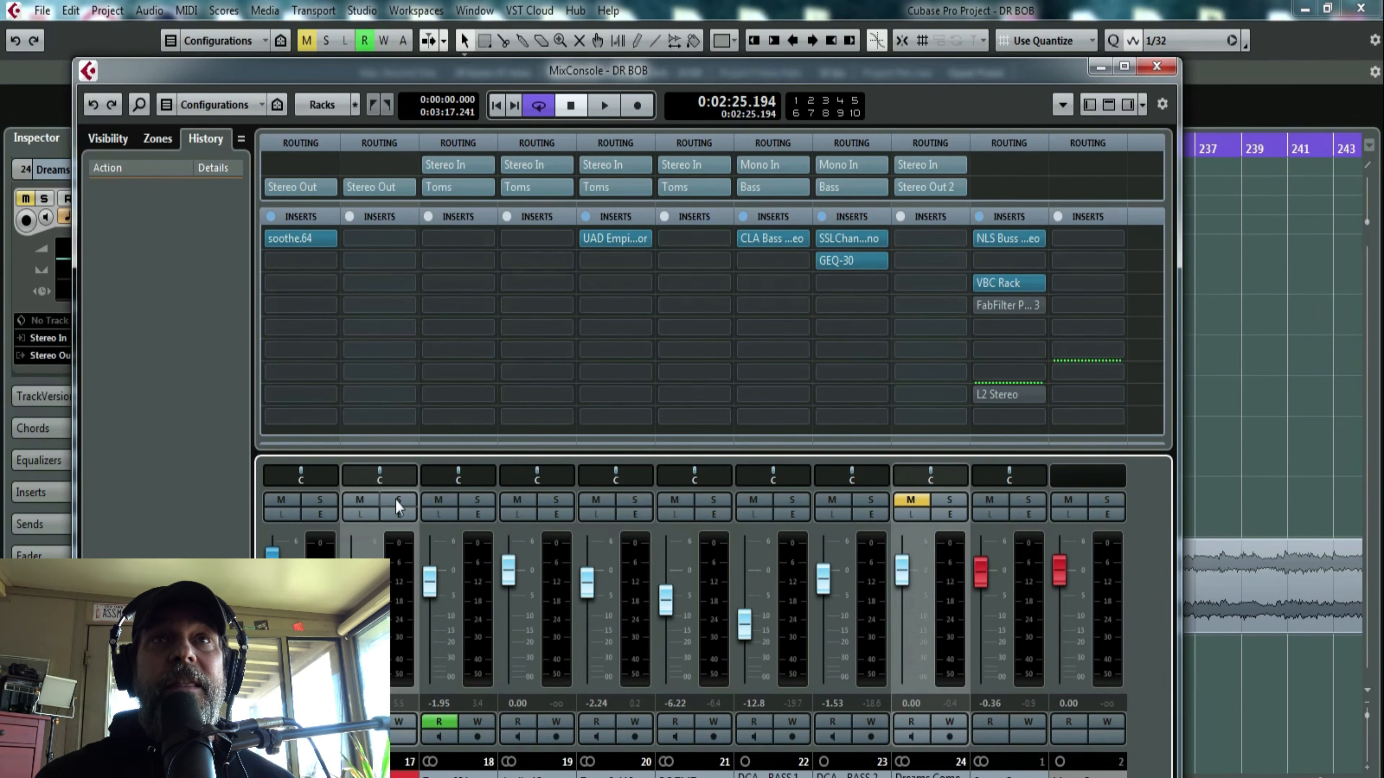
{"action": "left_click", "coordinate": [398, 499]}
{"action": "left_click", "coordinate": [395, 515]}
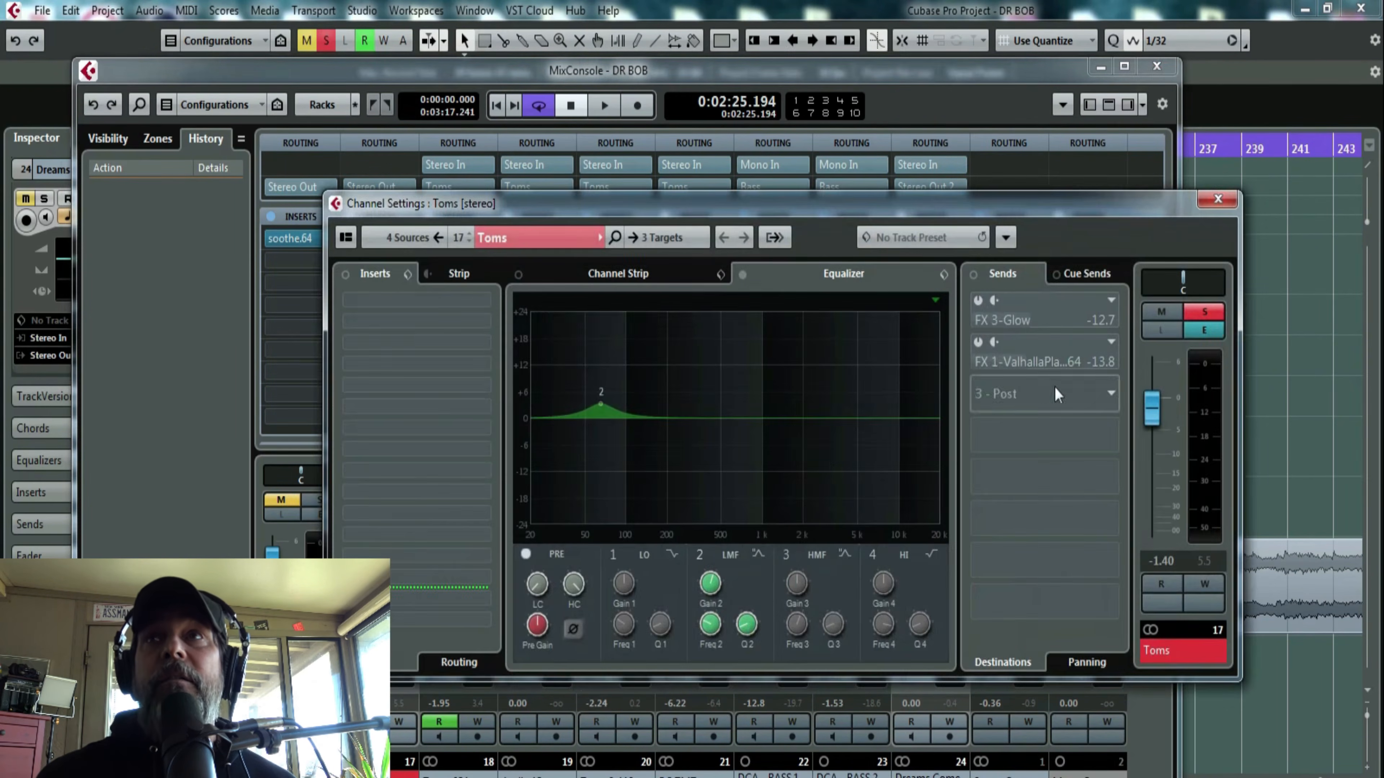
- Activate the FX 3-Glow send on the Toms group and audition it with the group soloed
{"action": "left_click", "coordinate": [980, 299]}
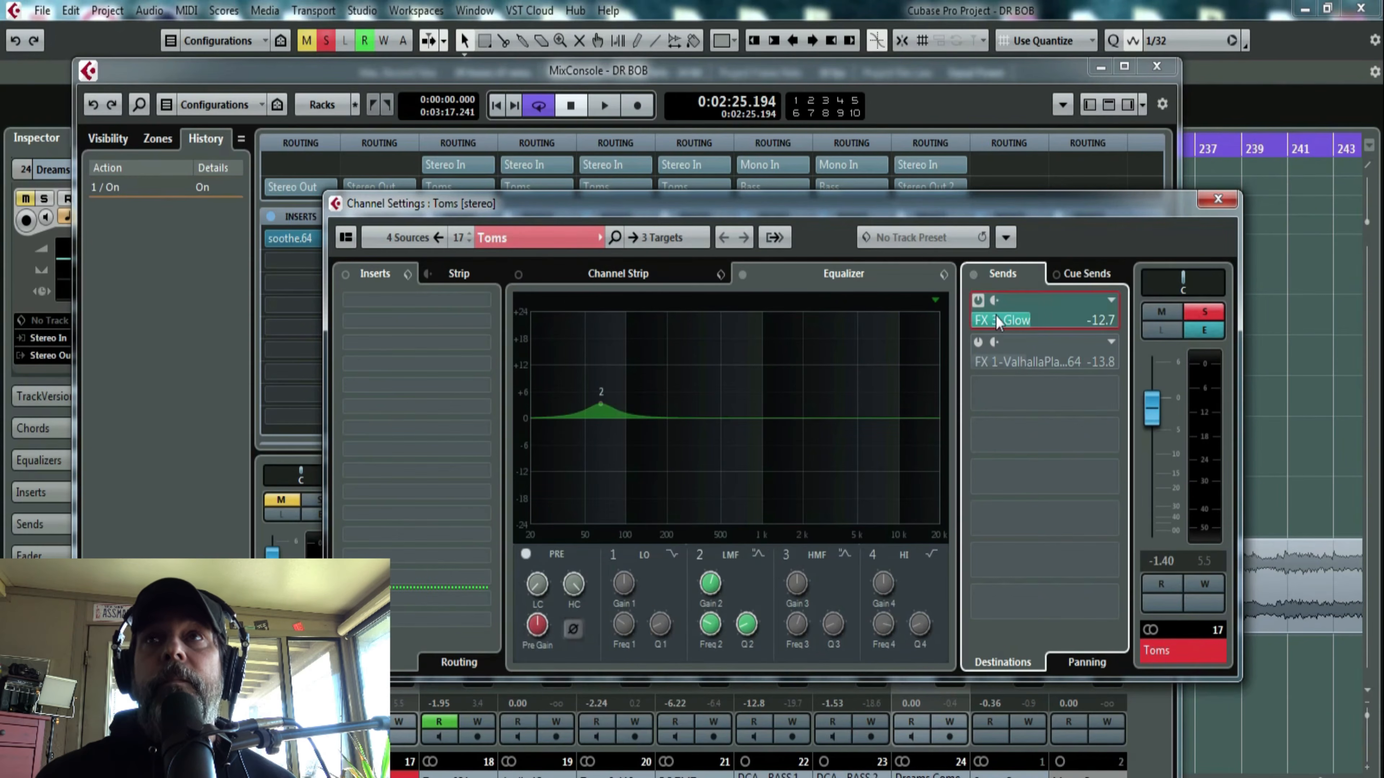
{"action": "left_click", "coordinate": [1209, 314]}
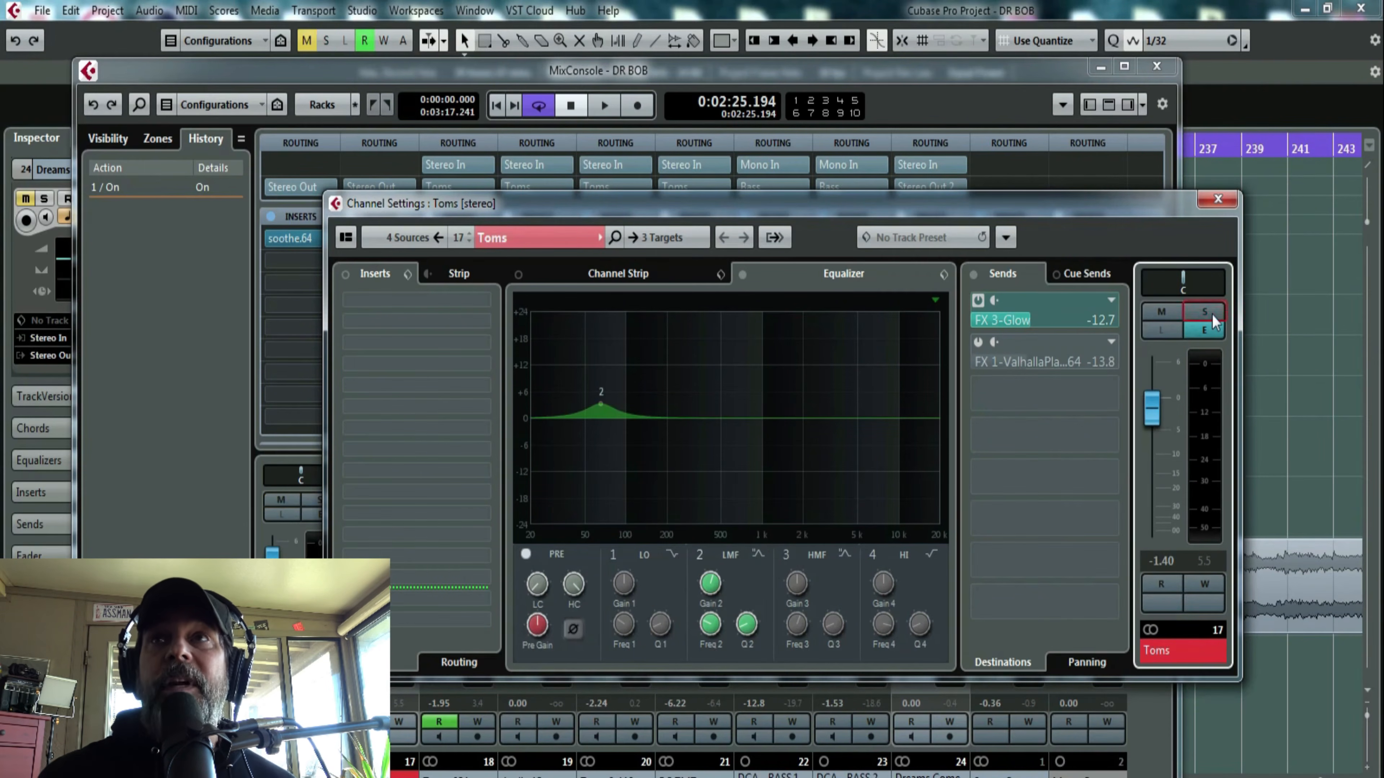
{"action": "left_click", "coordinate": [1209, 313]}
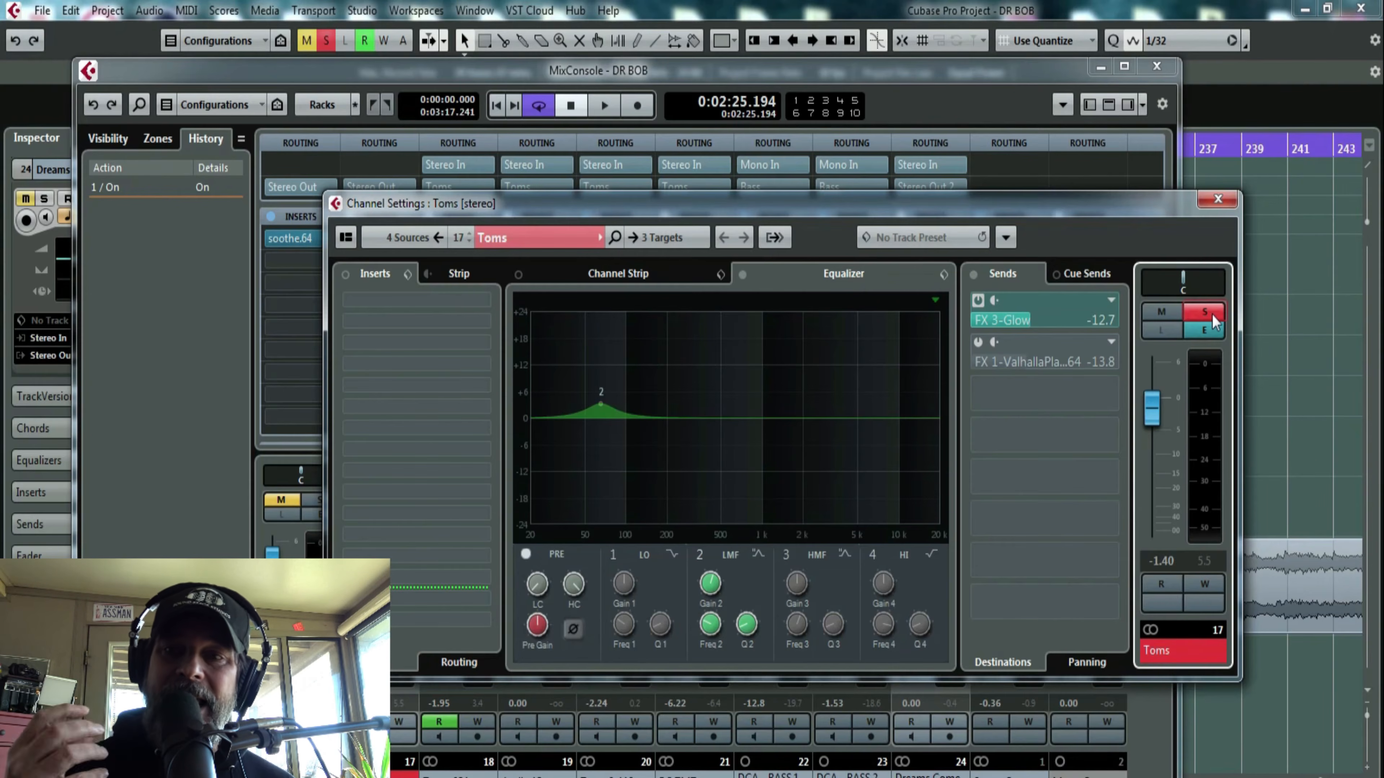
{"action": "key", "text": "space"}
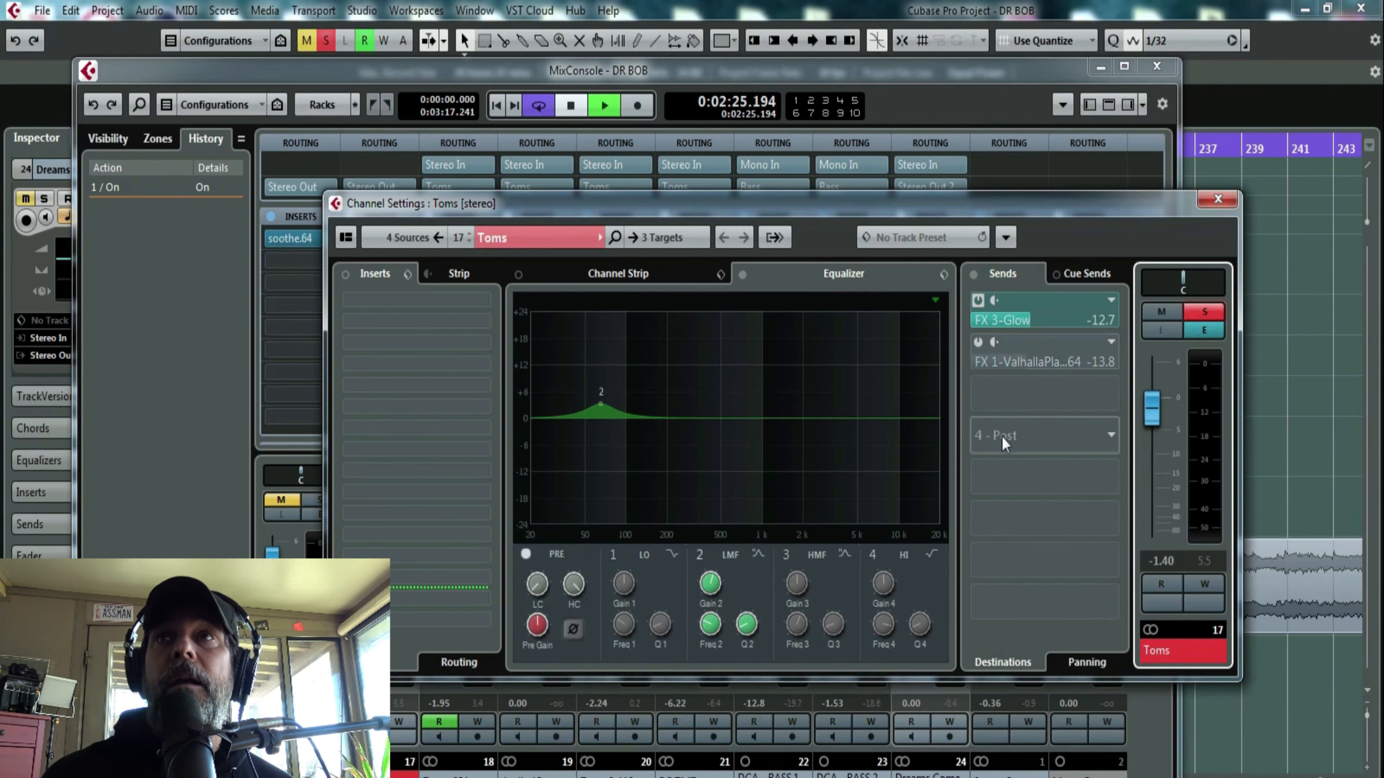
{"action": "key", "text": "space"}
- Activate the Toms group's FX 1 Valhalla send, audition the toms repeatedly, and close the channel settings and mixer
{"action": "left_click", "coordinate": [978, 344]}
{"action": "key", "text": "space"}
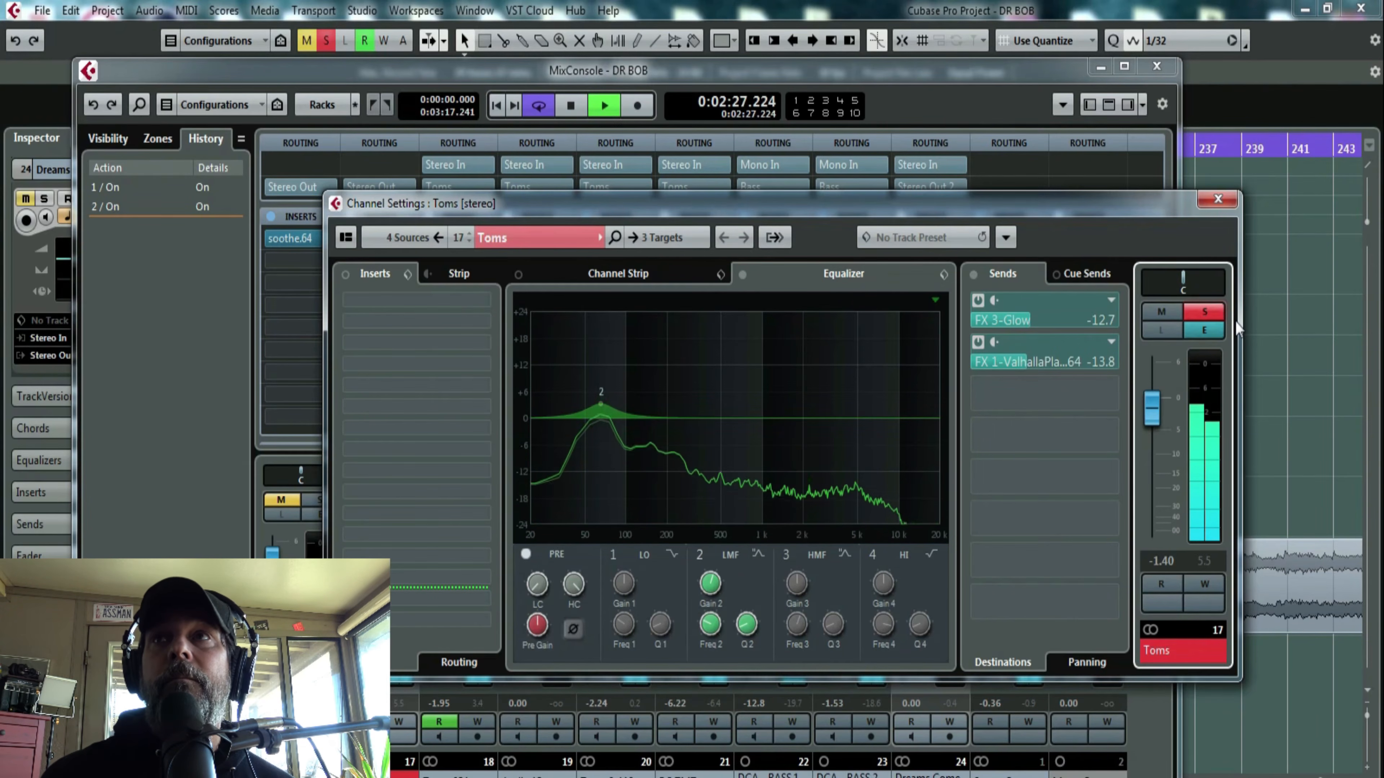
{"action": "key", "text": "space"}
{"action": "key", "text": "space"}
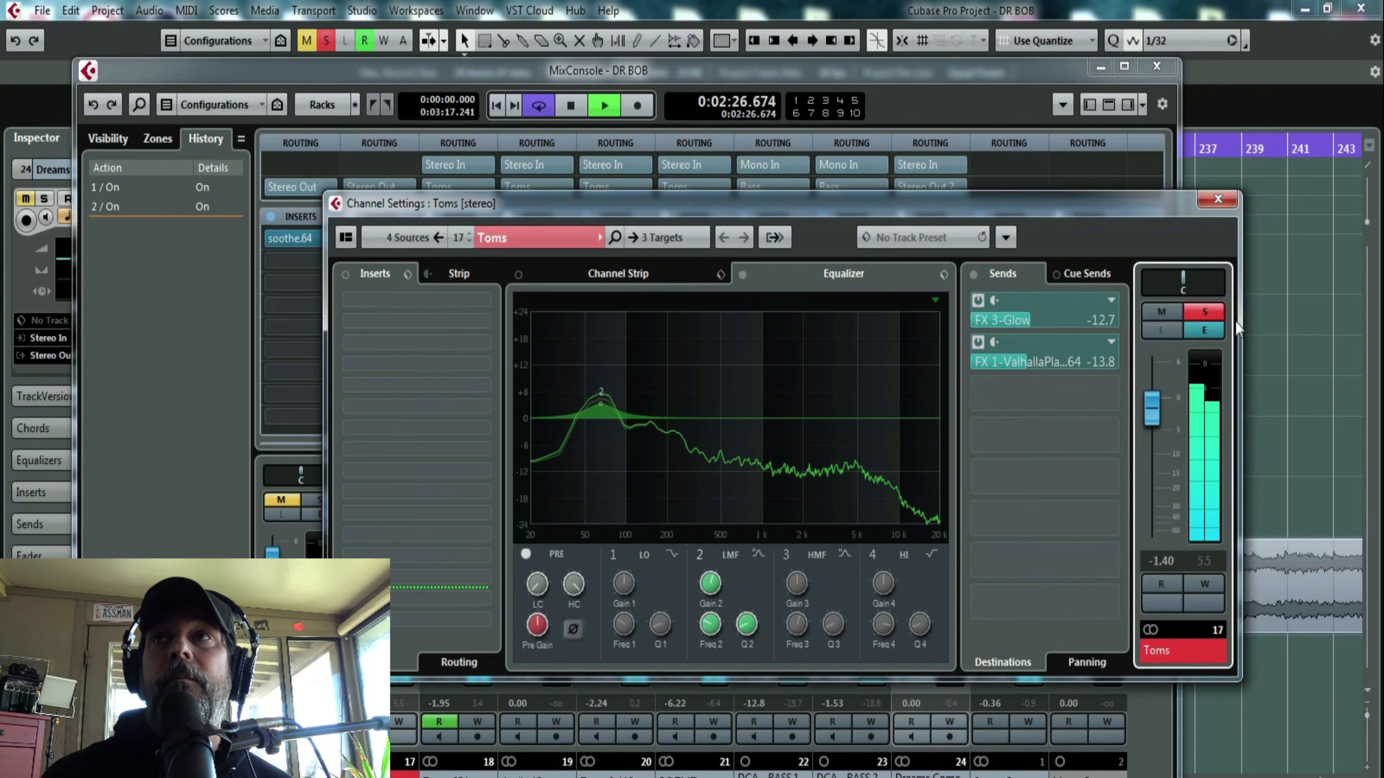
{"action": "key", "text": "space"}
{"action": "left_click", "coordinate": [1157, 67]}
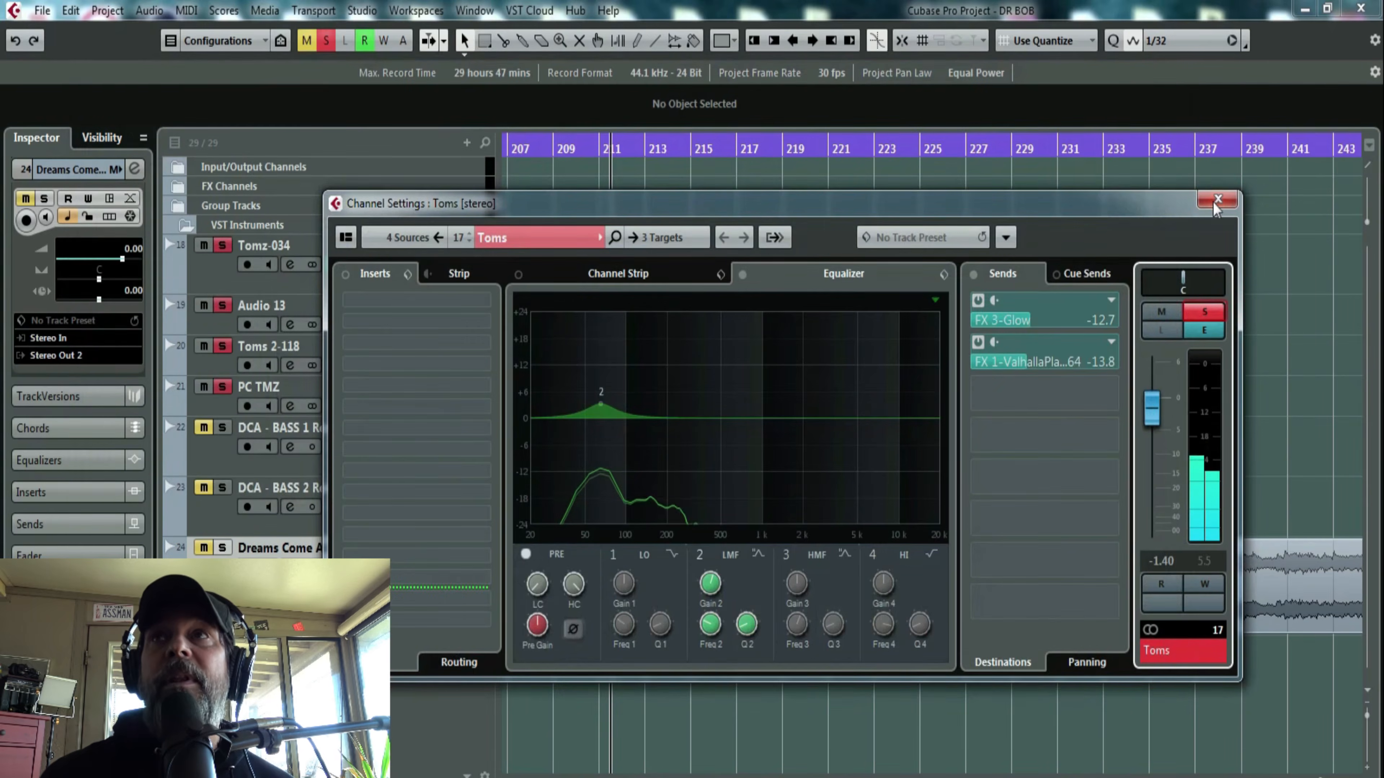
{"action": "left_click", "coordinate": [1214, 200]}
- Unmute both DCA bass tracks and play them together with the toms from about bar 207
{"action": "left_click", "coordinate": [203, 427]}
{"action": "left_click", "coordinate": [203, 487]}
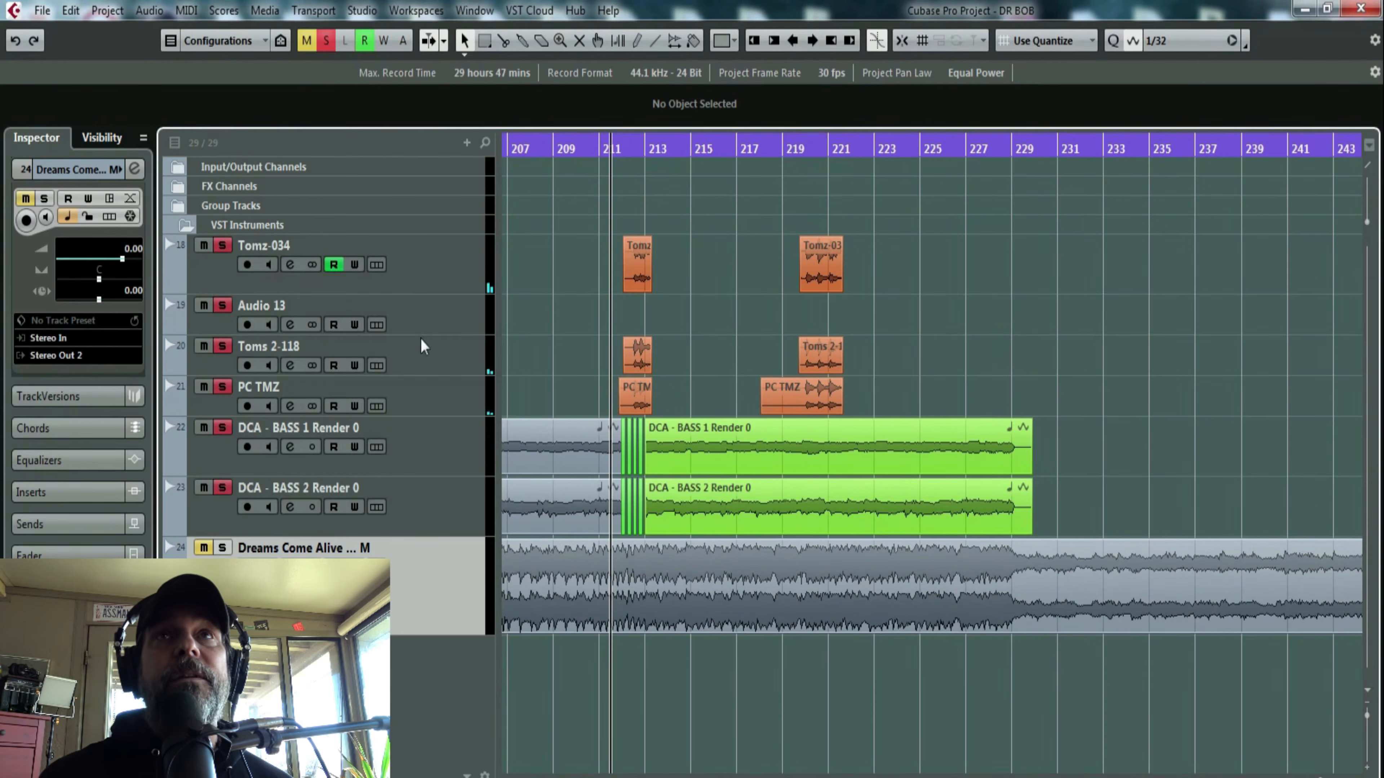
{"action": "left_click", "coordinate": [525, 152]}
{"action": "key", "text": "space"}
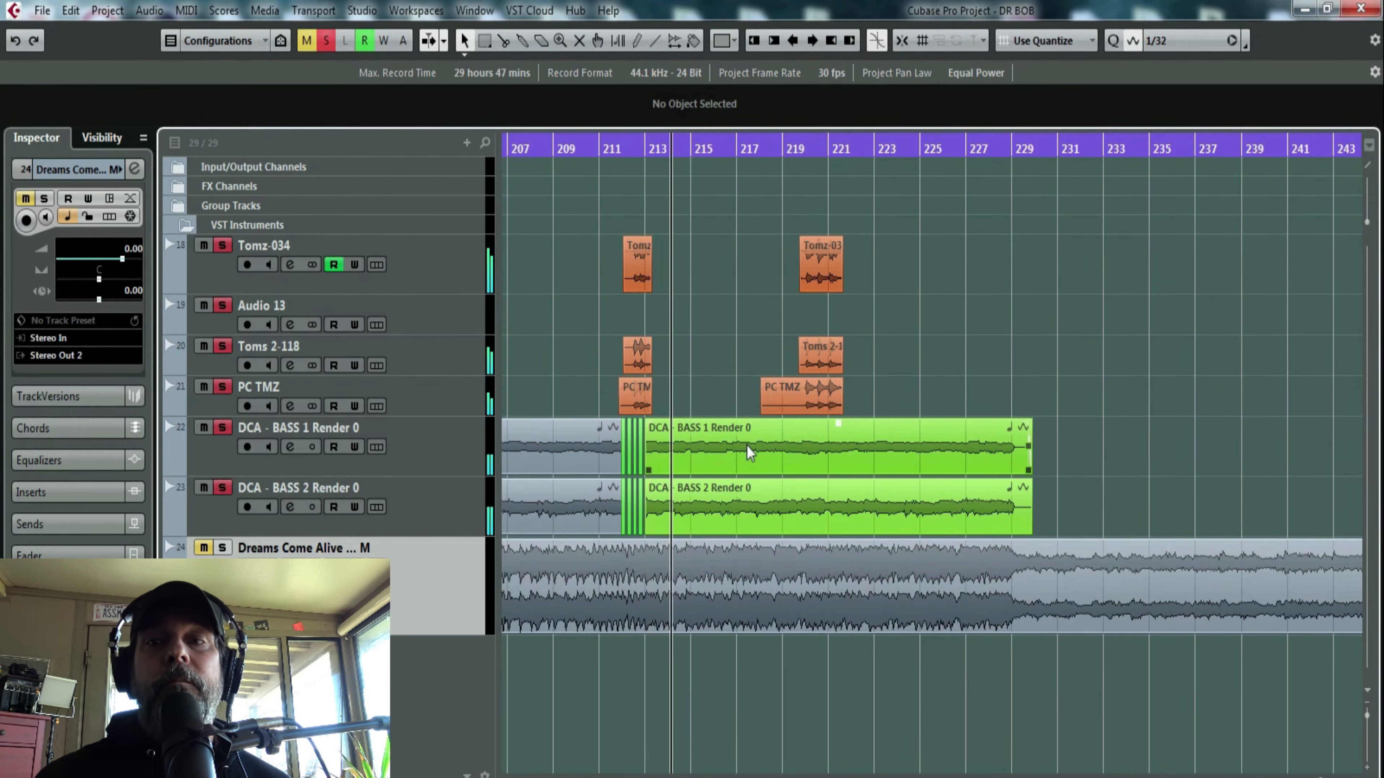
{"action": "key", "text": "space"}
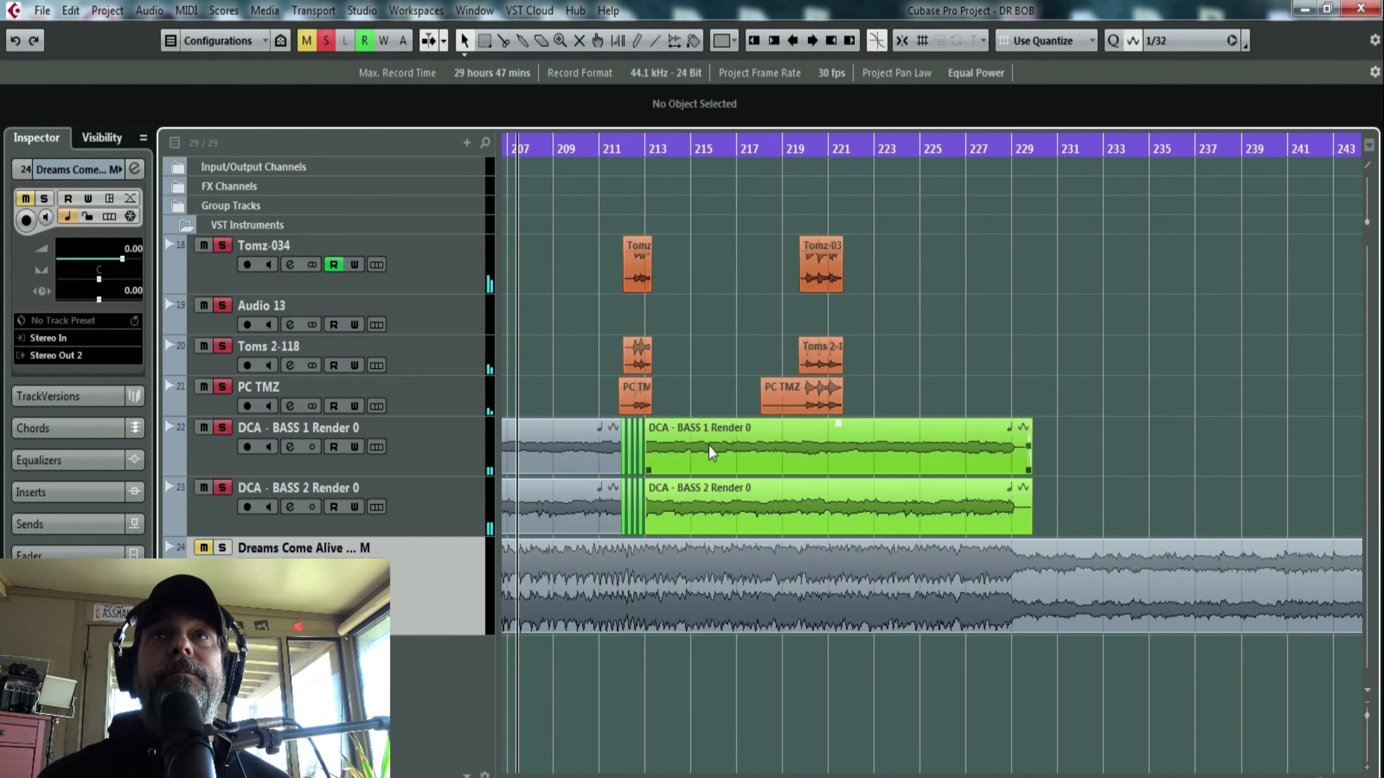
- Lower the Bass group's volume automation to -9.30 between 212.1.2.110 and 212.1.4.116
{"action": "left_click", "coordinate": [605, 152]}
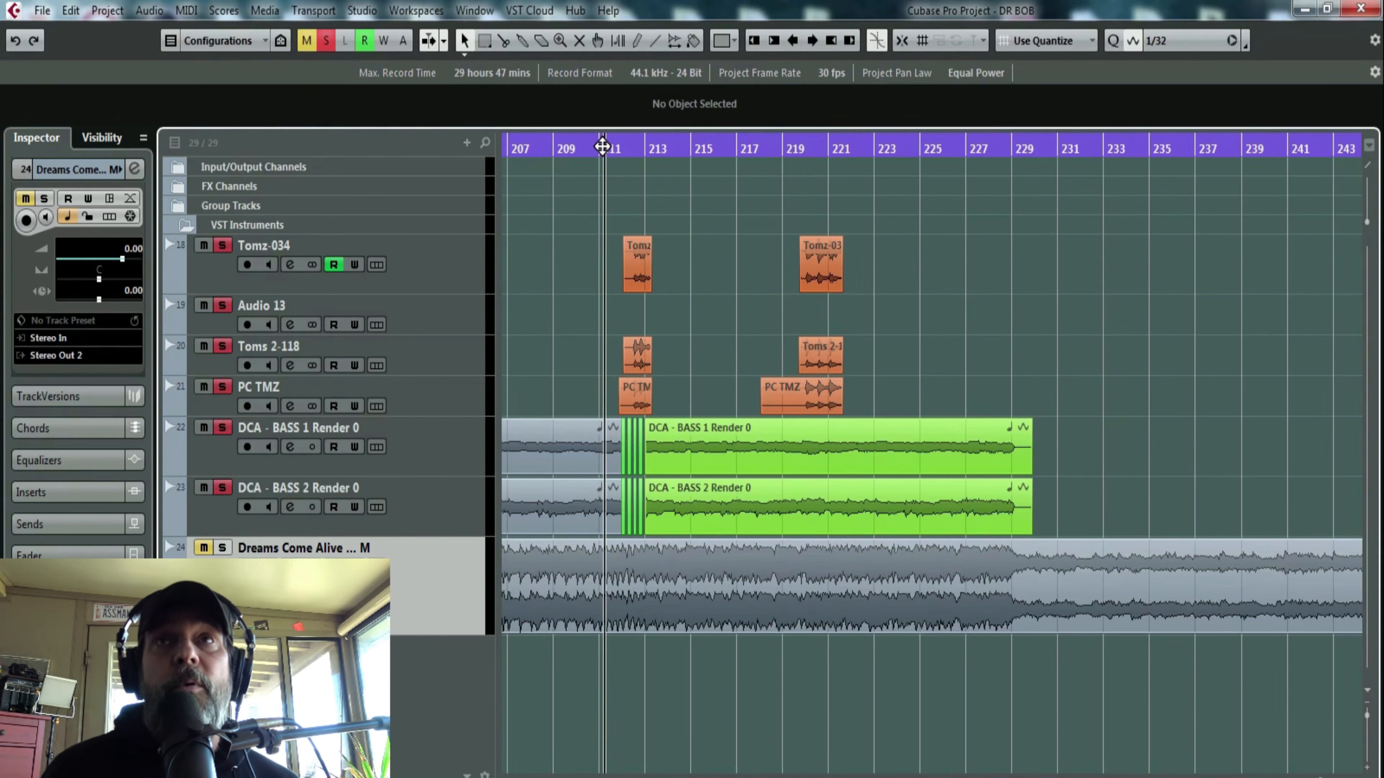
{"action": "left_click_drag", "start_coordinate": [602, 146], "coordinate": [583, 142]}
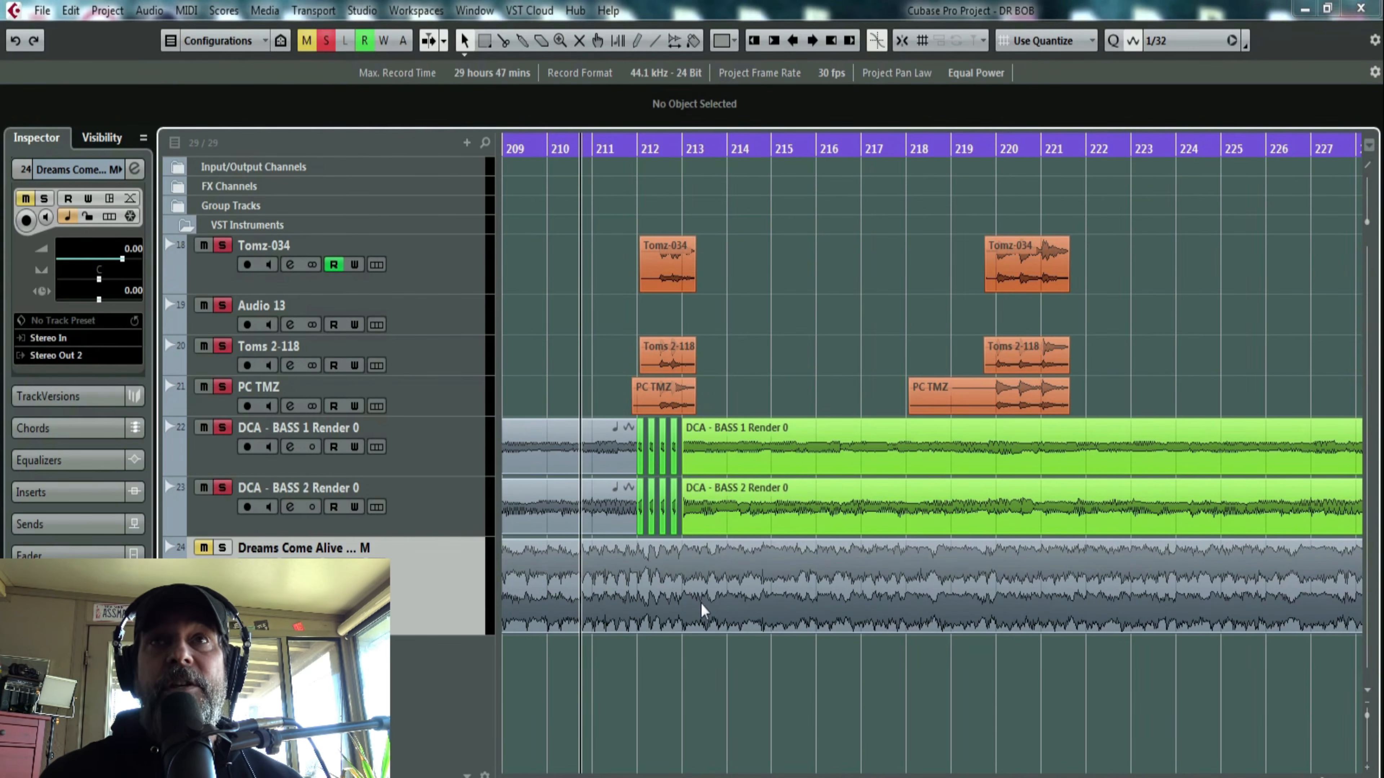
{"action": "key", "text": "F3"}
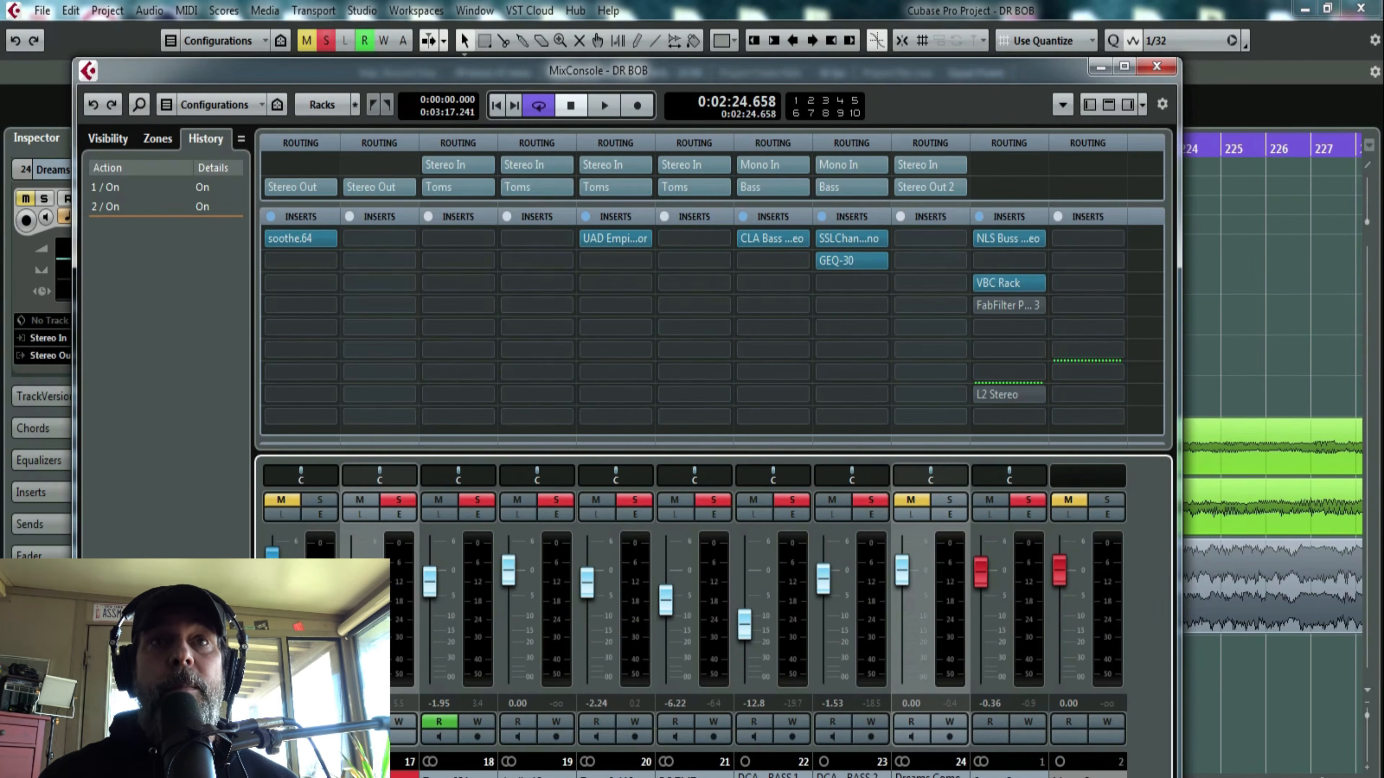
{"action": "key", "text": "F3"}
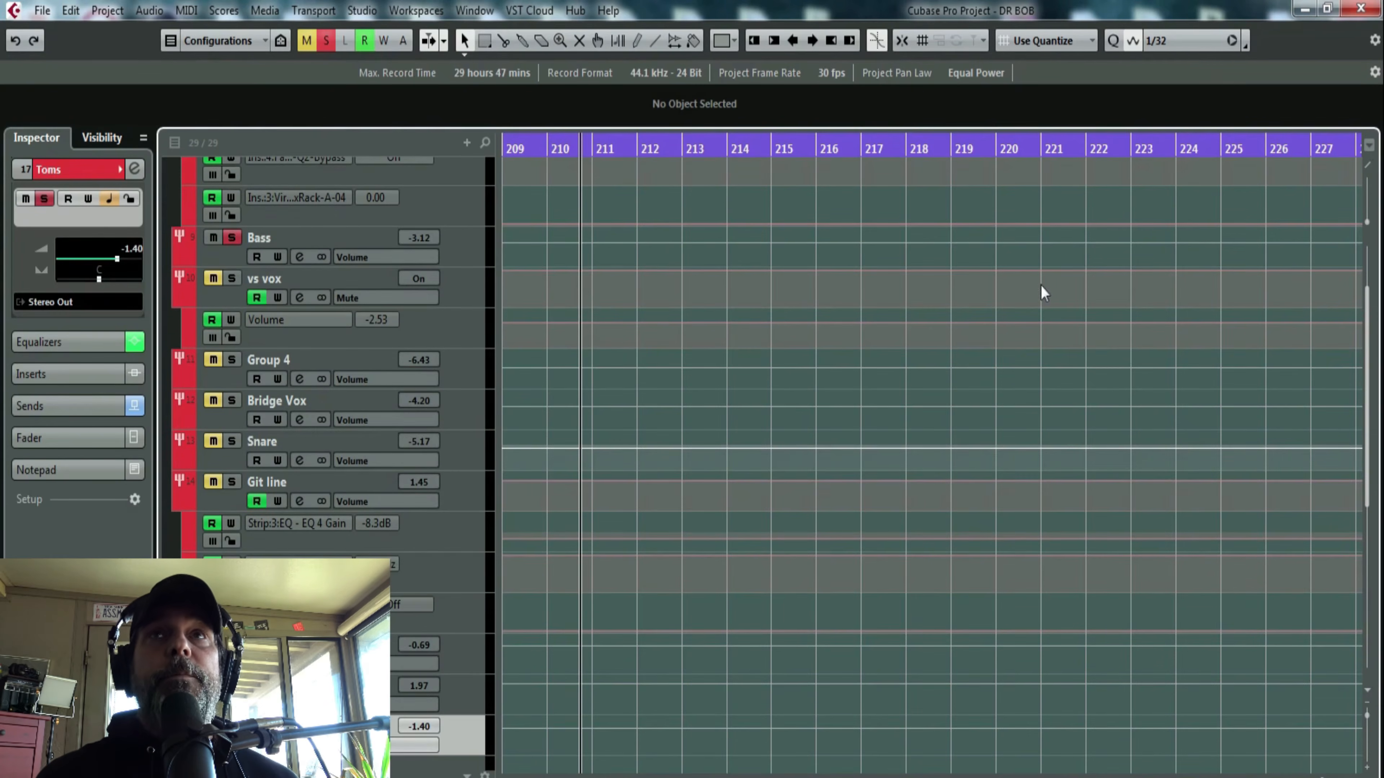
{"action": "left_click_drag", "start_coordinate": [658, 148], "coordinate": [639, 194]}
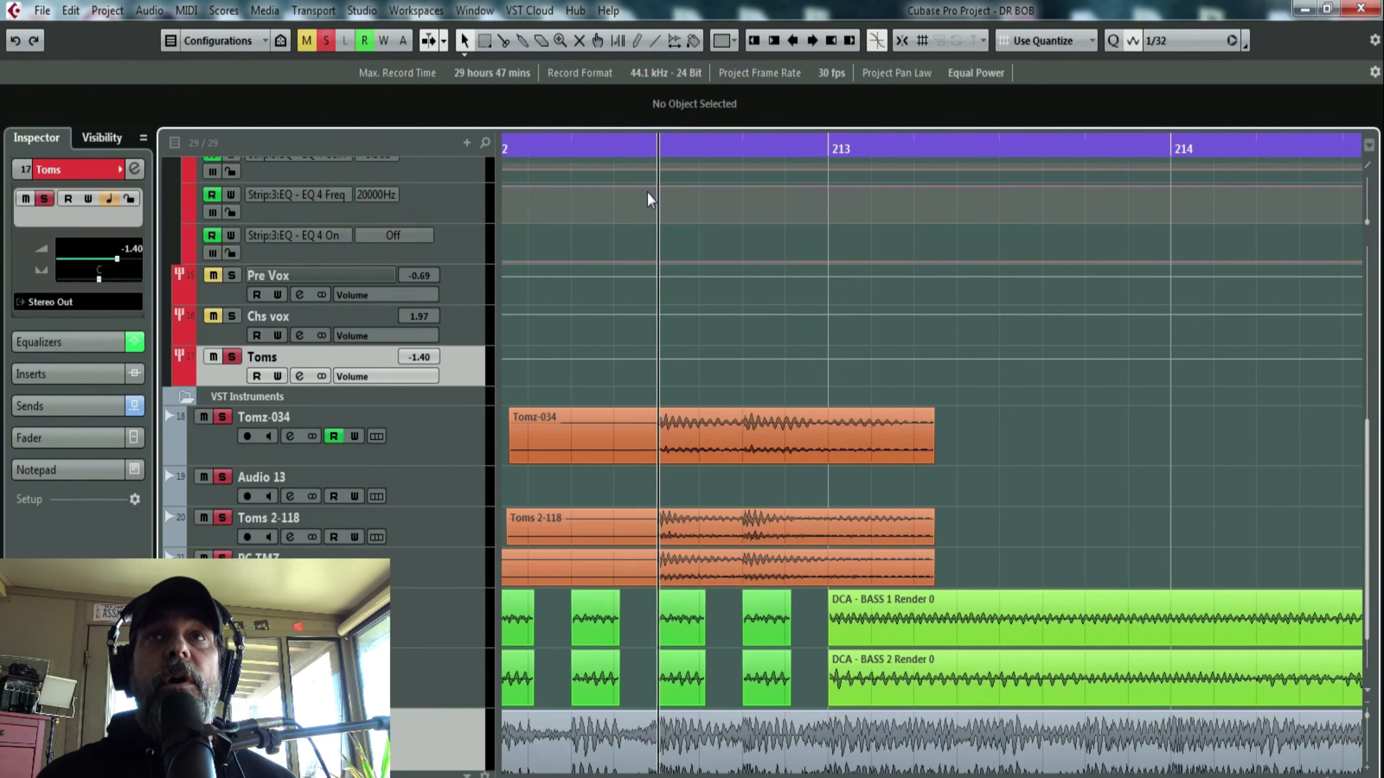
{"action": "scroll", "coordinate": [676, 271], "scroll_direction": "up", "scroll_amount": 10}
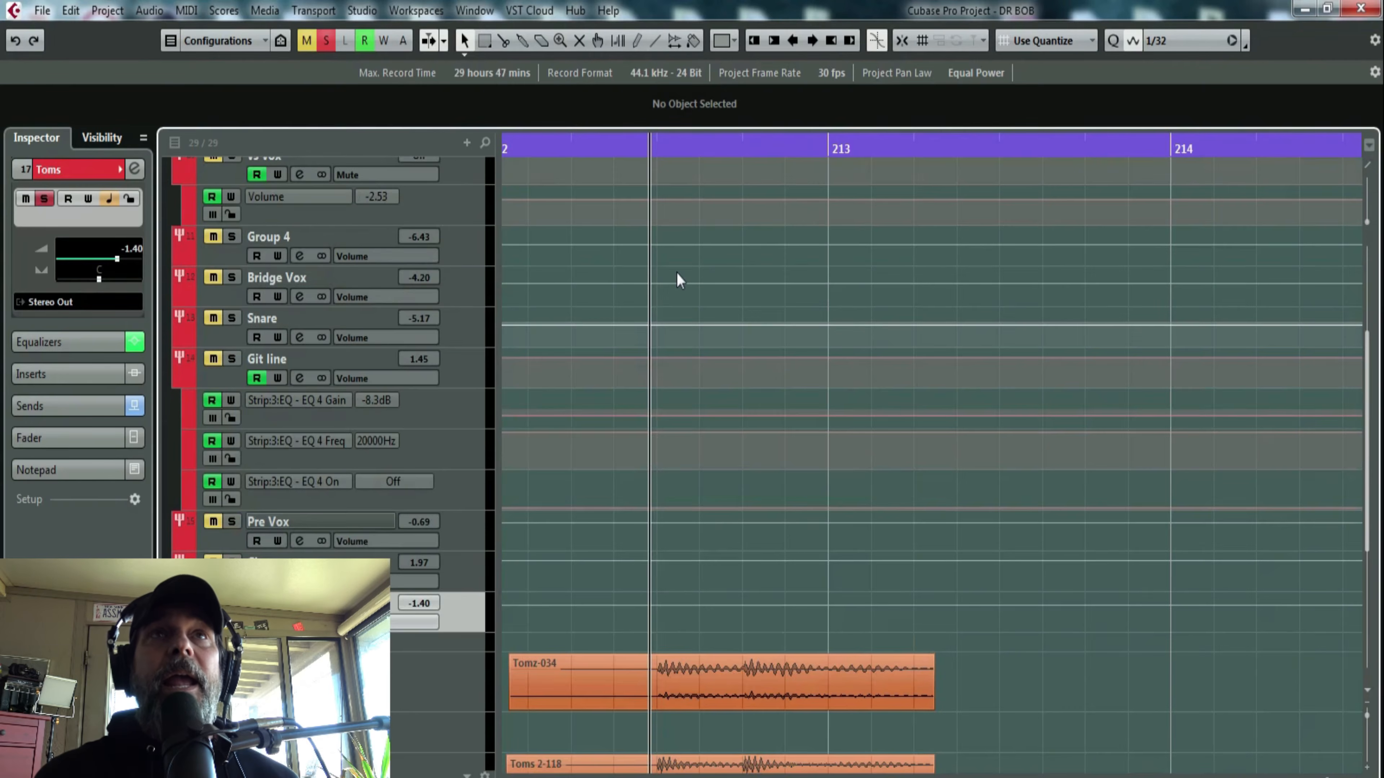
{"action": "left_click", "coordinate": [483, 41]}
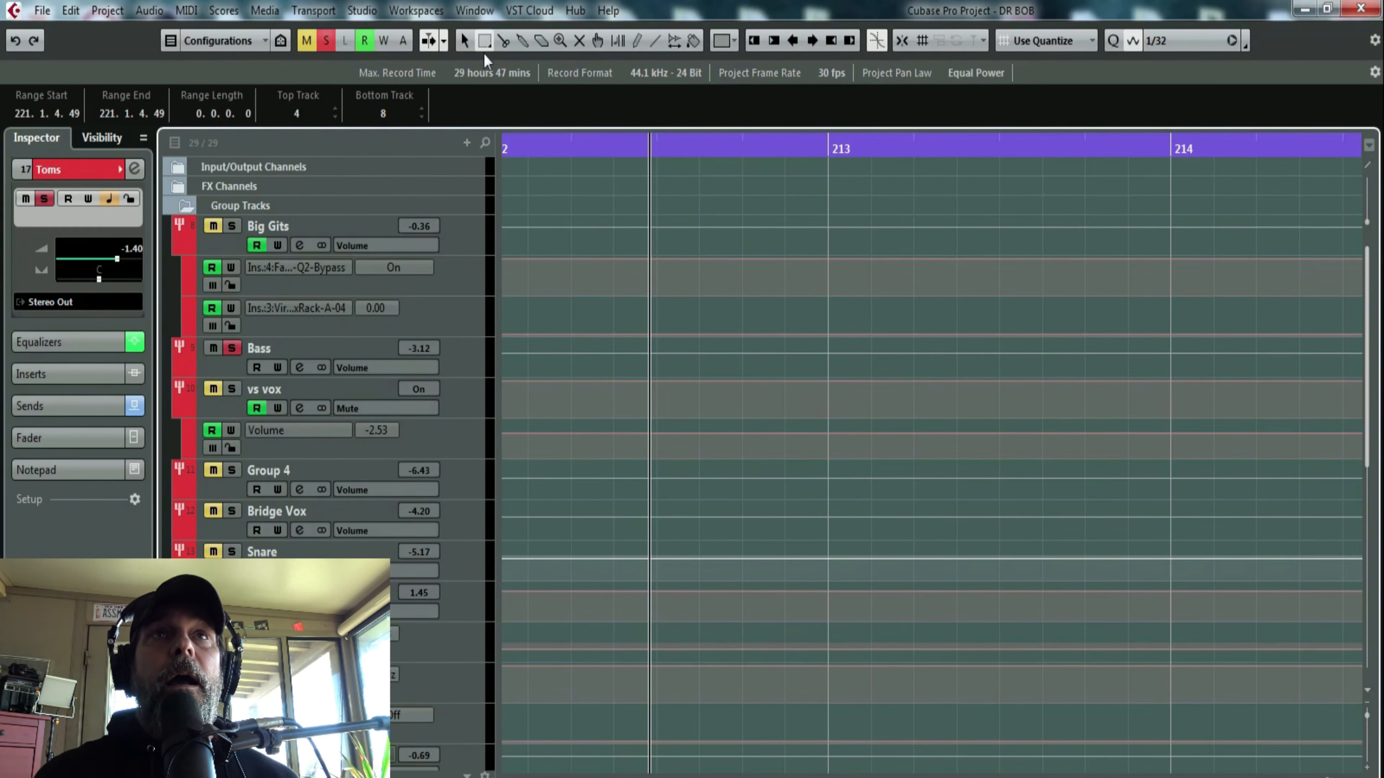
{"action": "left_click_drag", "start_coordinate": [651, 354], "coordinate": [746, 354]}
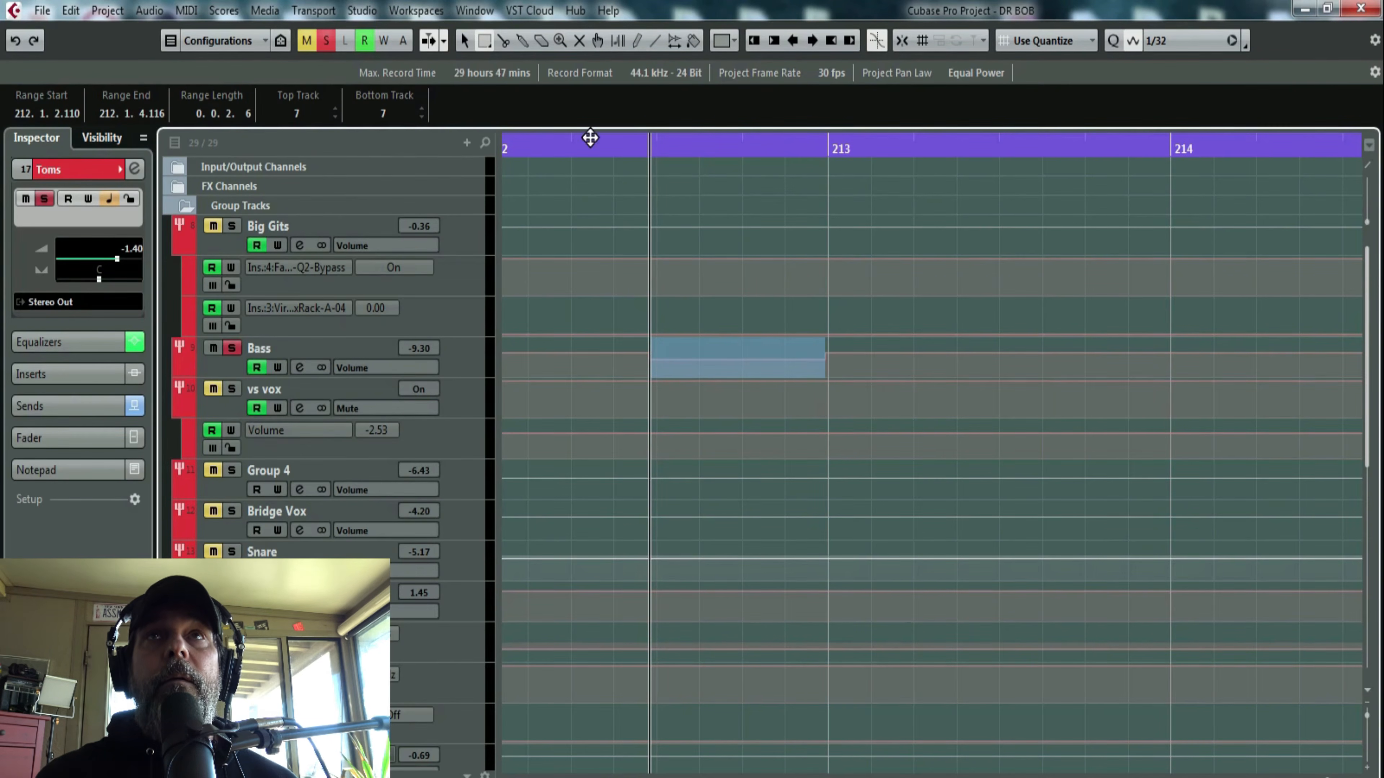
- Select the Bass group track and audition its volume dip from early in bar 212
{"action": "left_click", "coordinate": [553, 140]}
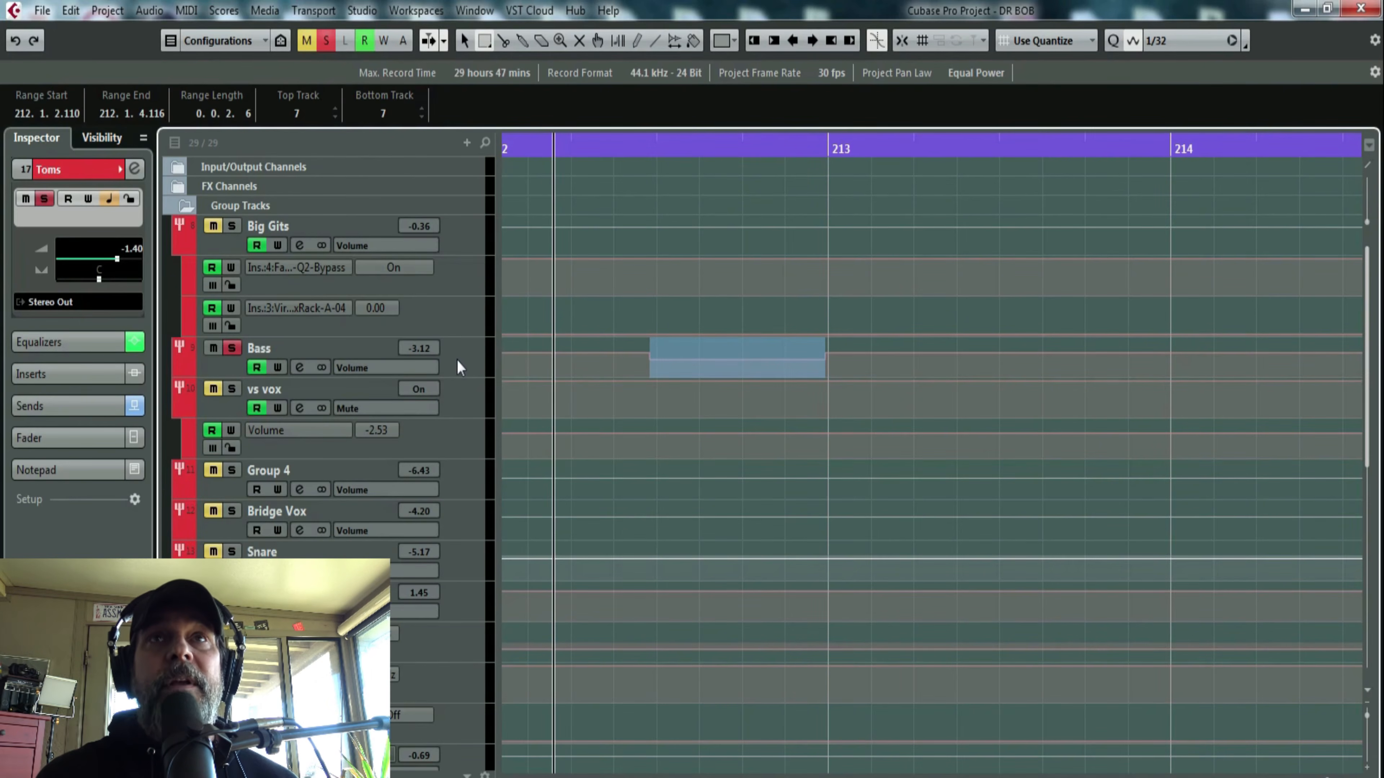
{"action": "left_click", "coordinate": [457, 367]}
{"action": "left_click", "coordinate": [463, 41]}
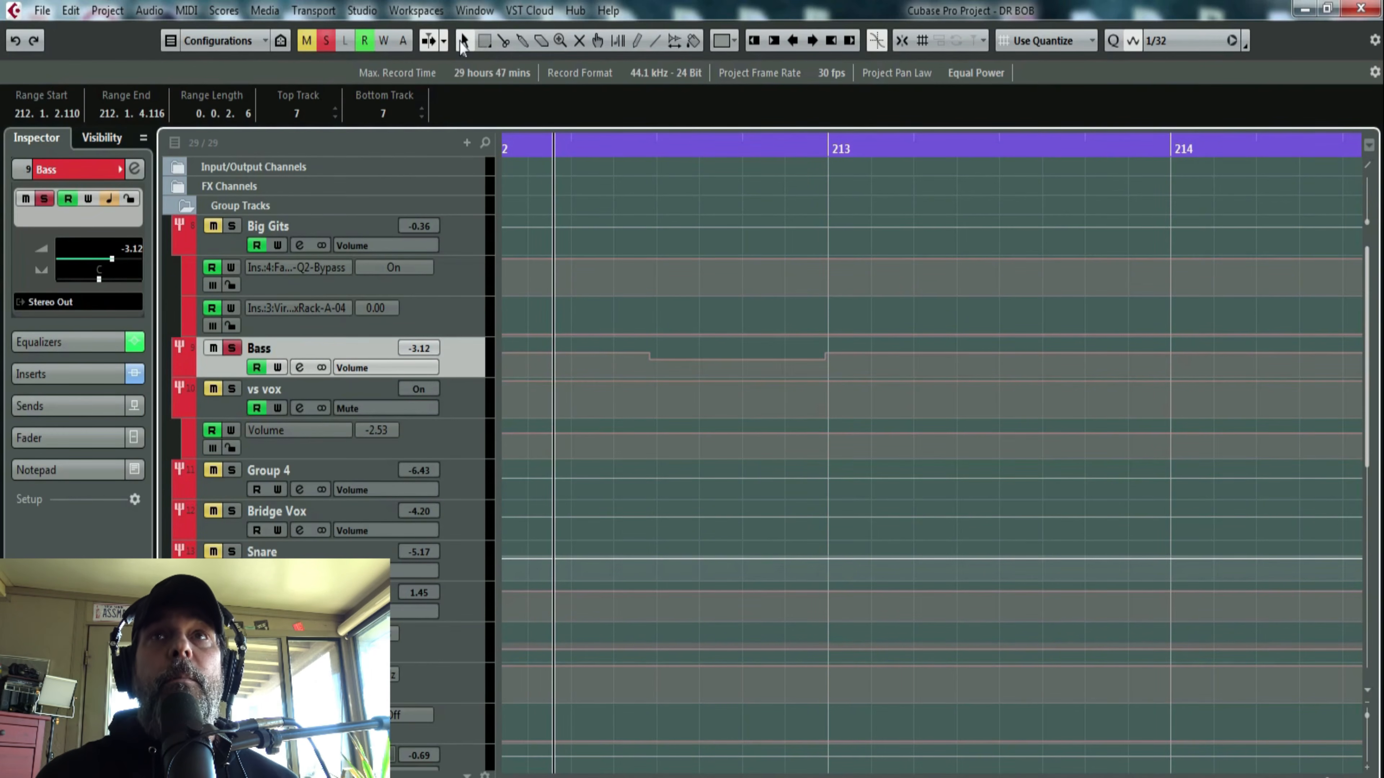
{"action": "key", "text": "space"}
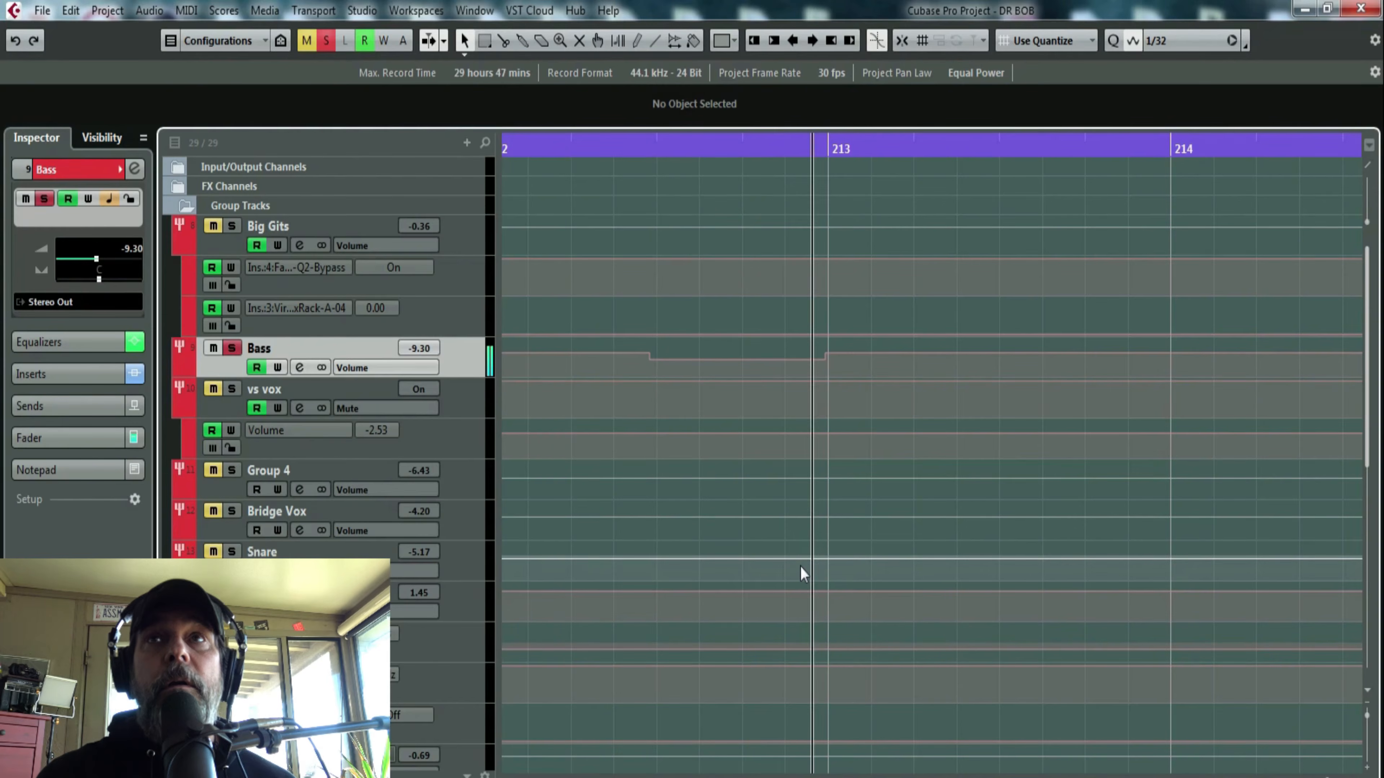
{"action": "key", "text": "space"}
- Set the Bass group's volume automation to -7.69 between 212.1.4.113 and 213.1.2.107
{"action": "left_click", "coordinate": [647, 139]}
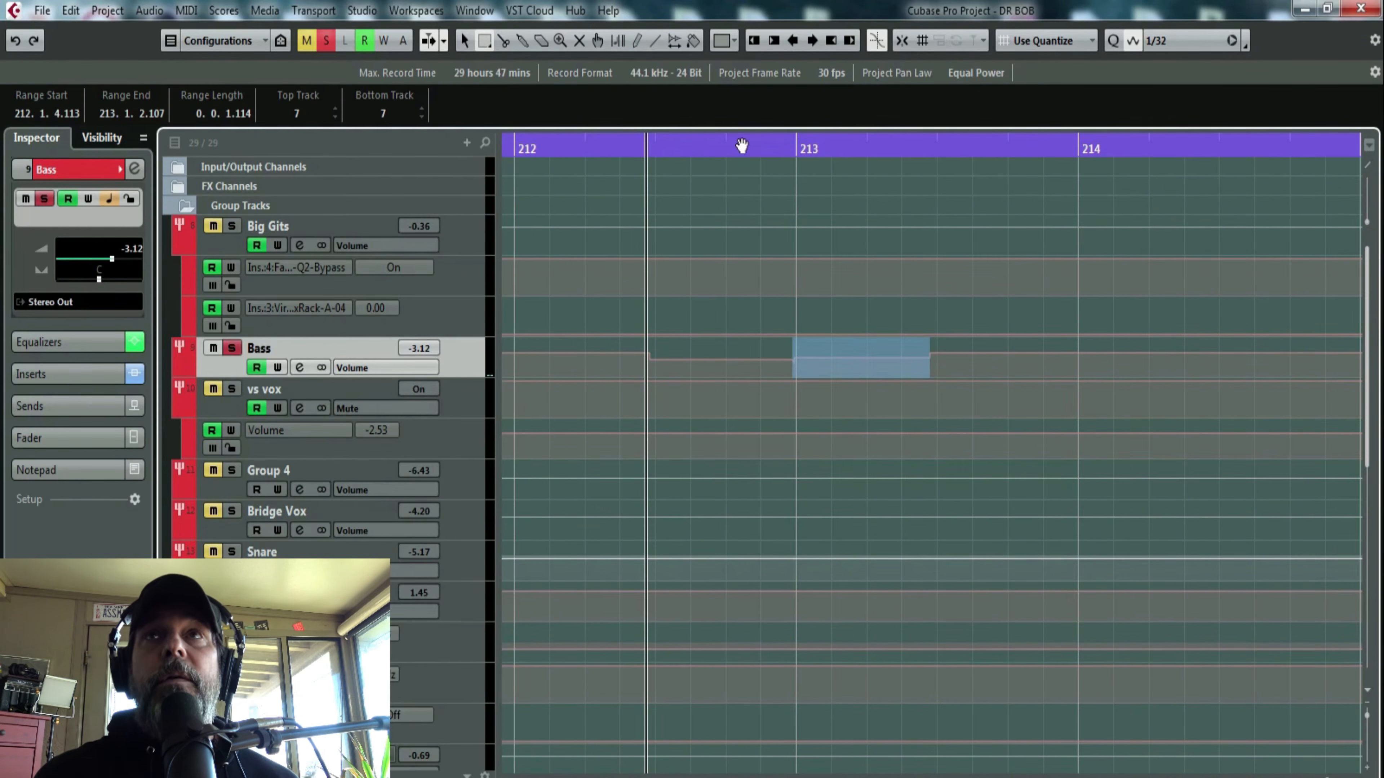
{"action": "left_click_drag", "start_coordinate": [764, 149], "coordinate": [504, 109]}
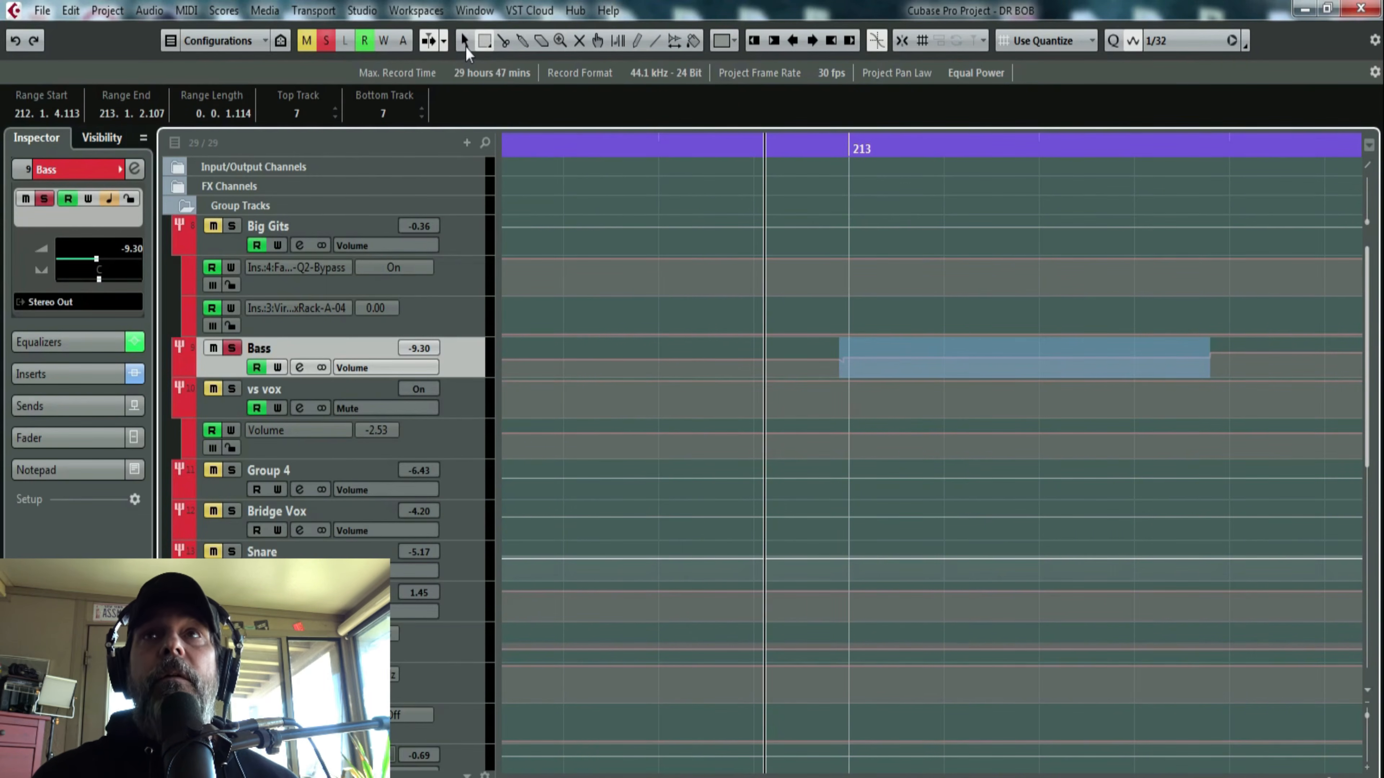
{"action": "left_click", "coordinate": [465, 43]}
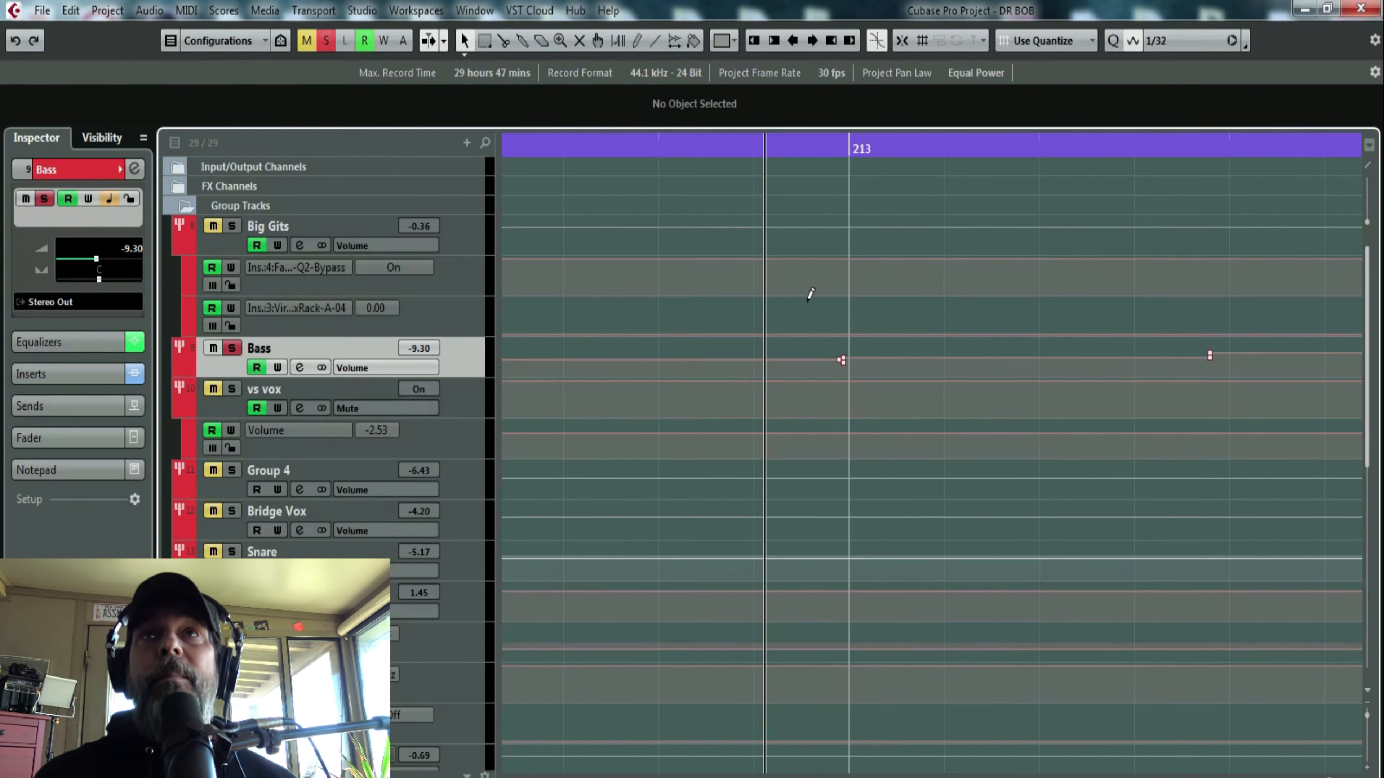
{"action": "left_click_drag", "start_coordinate": [722, 148], "coordinate": [634, 164]}
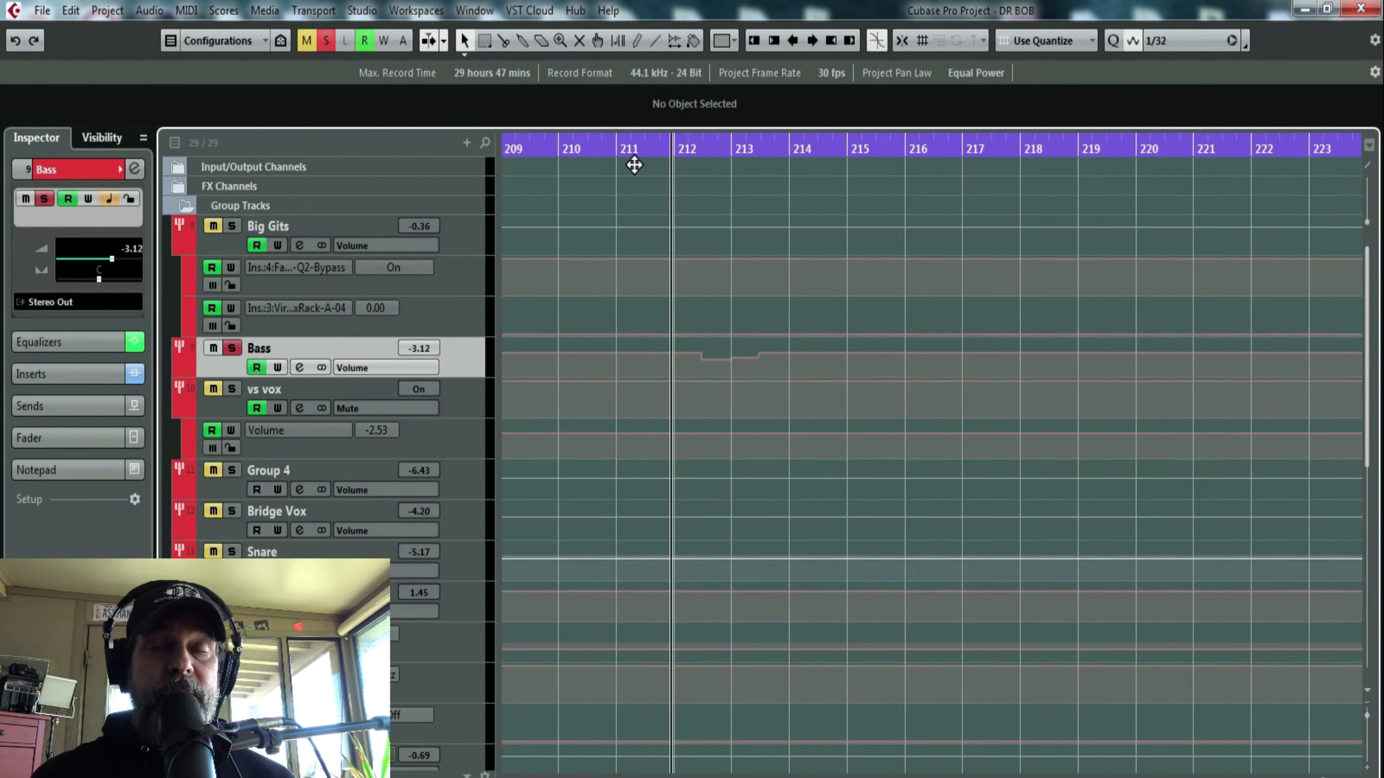
- Audition the soloed Bass and Toms groups from about bar 212 while watching the Bass fader in the mixer
{"action": "key", "text": "F3"}
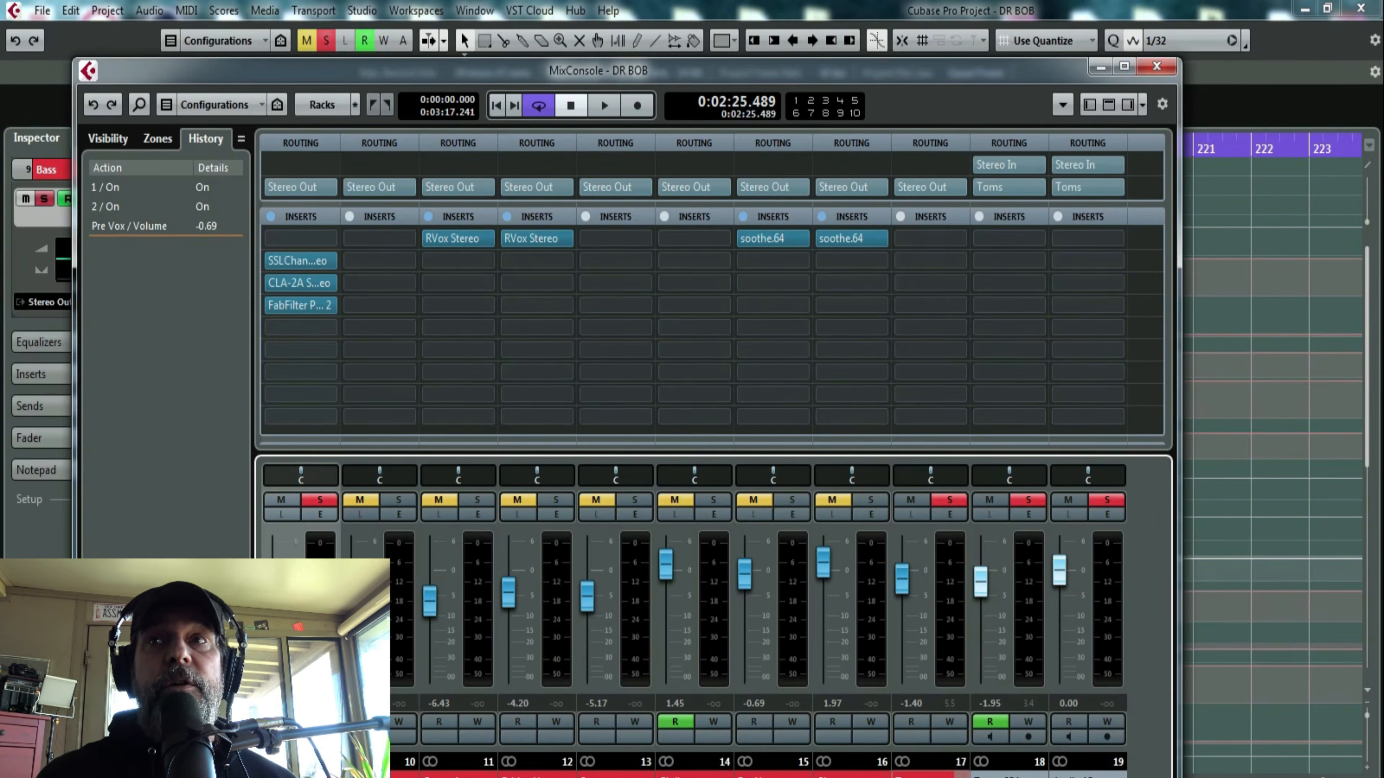
{"action": "scroll", "coordinate": [712, 610], "scroll_direction": "left", "scroll_amount": 1}
{"action": "scroll", "coordinate": [712, 611], "scroll_direction": "left", "scroll_amount": 1}
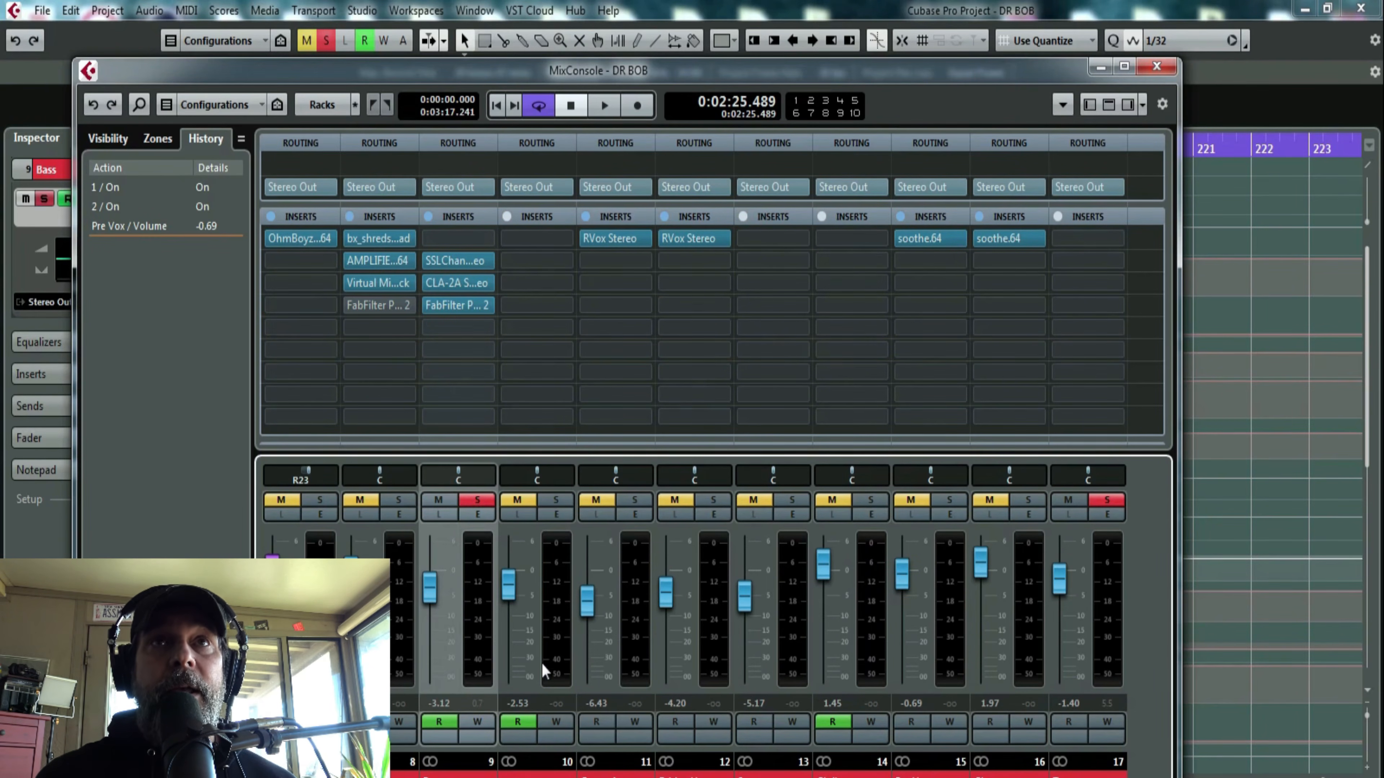
{"action": "key", "text": "space"}
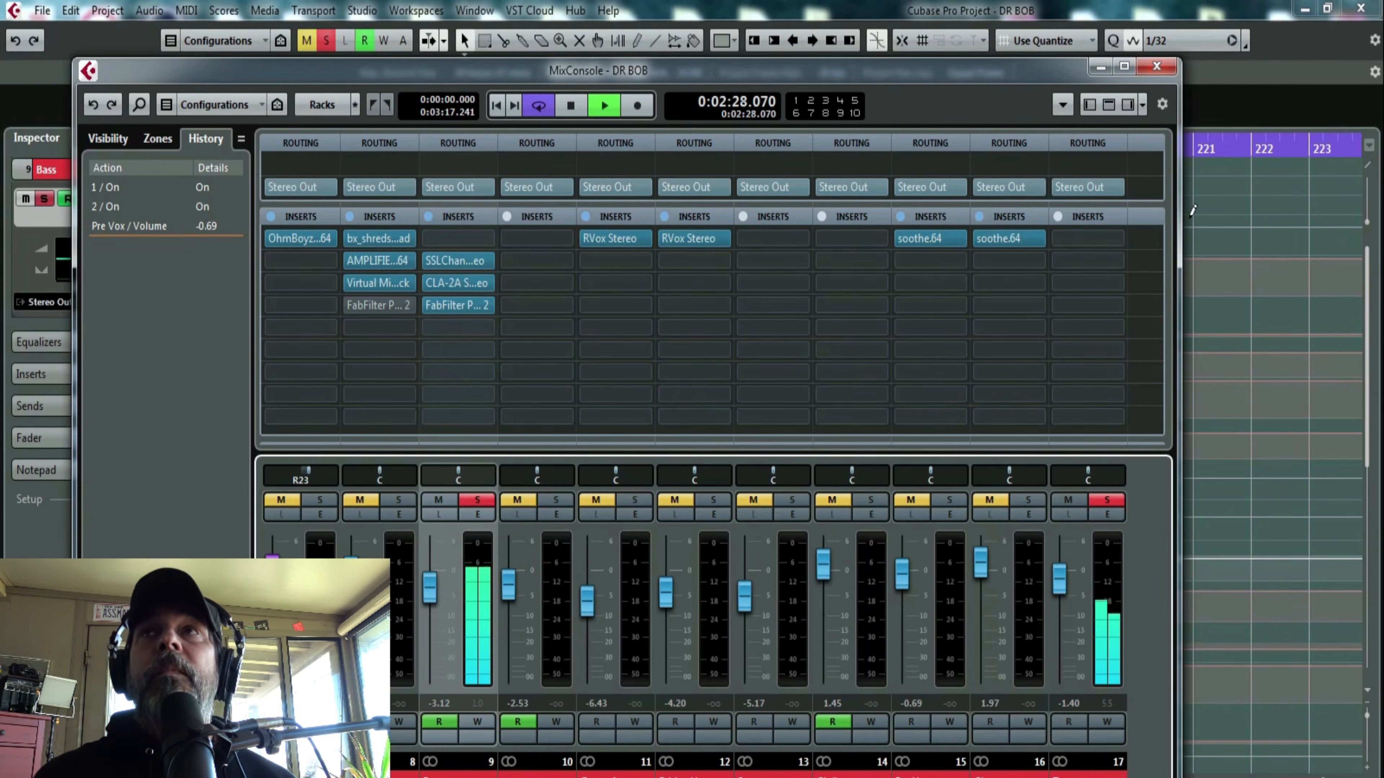
{"action": "key", "text": "space"}
{"action": "left_click", "coordinate": [1157, 66]}
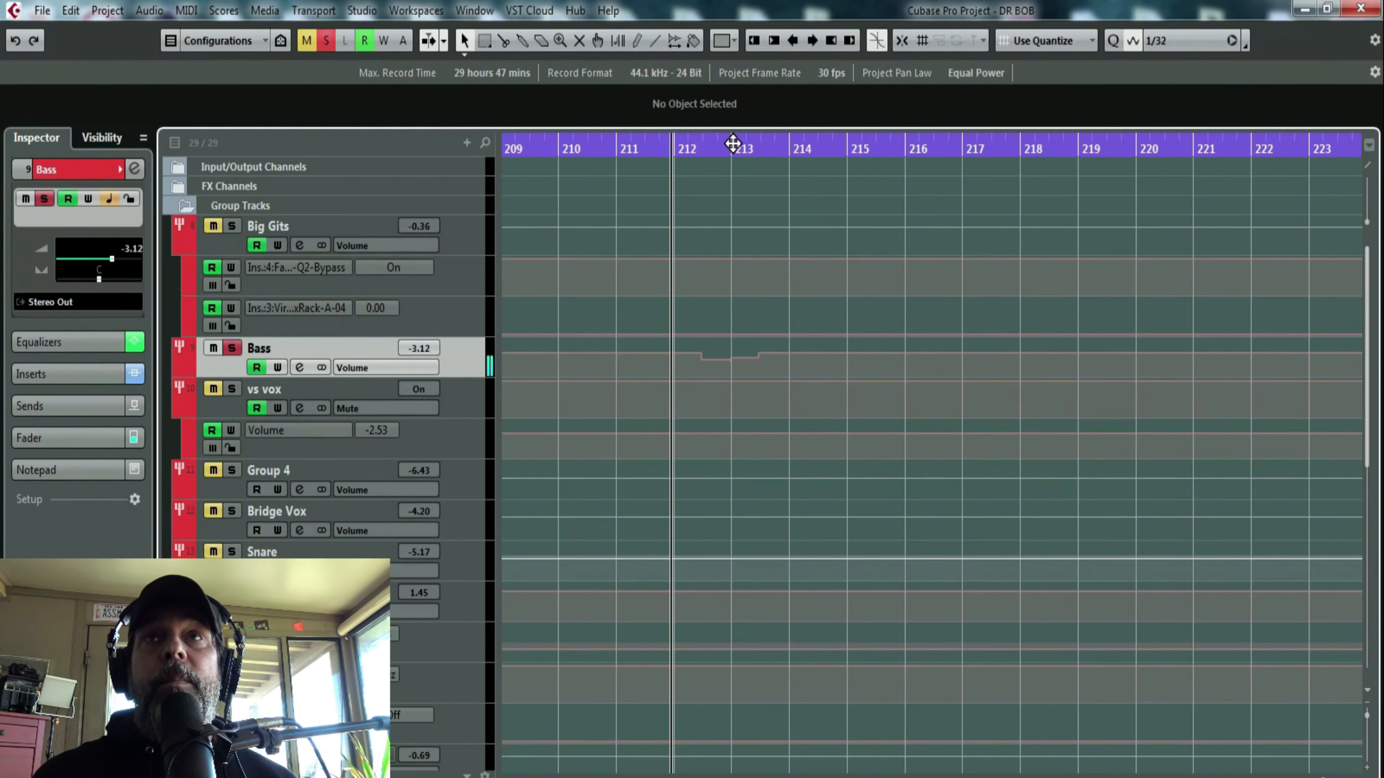
- Turn the end of the Bass volume dip into a ramp rising to -3.12 at 213.1.2.107
{"action": "left_click_drag", "start_coordinate": [732, 143], "coordinate": [679, 186]}
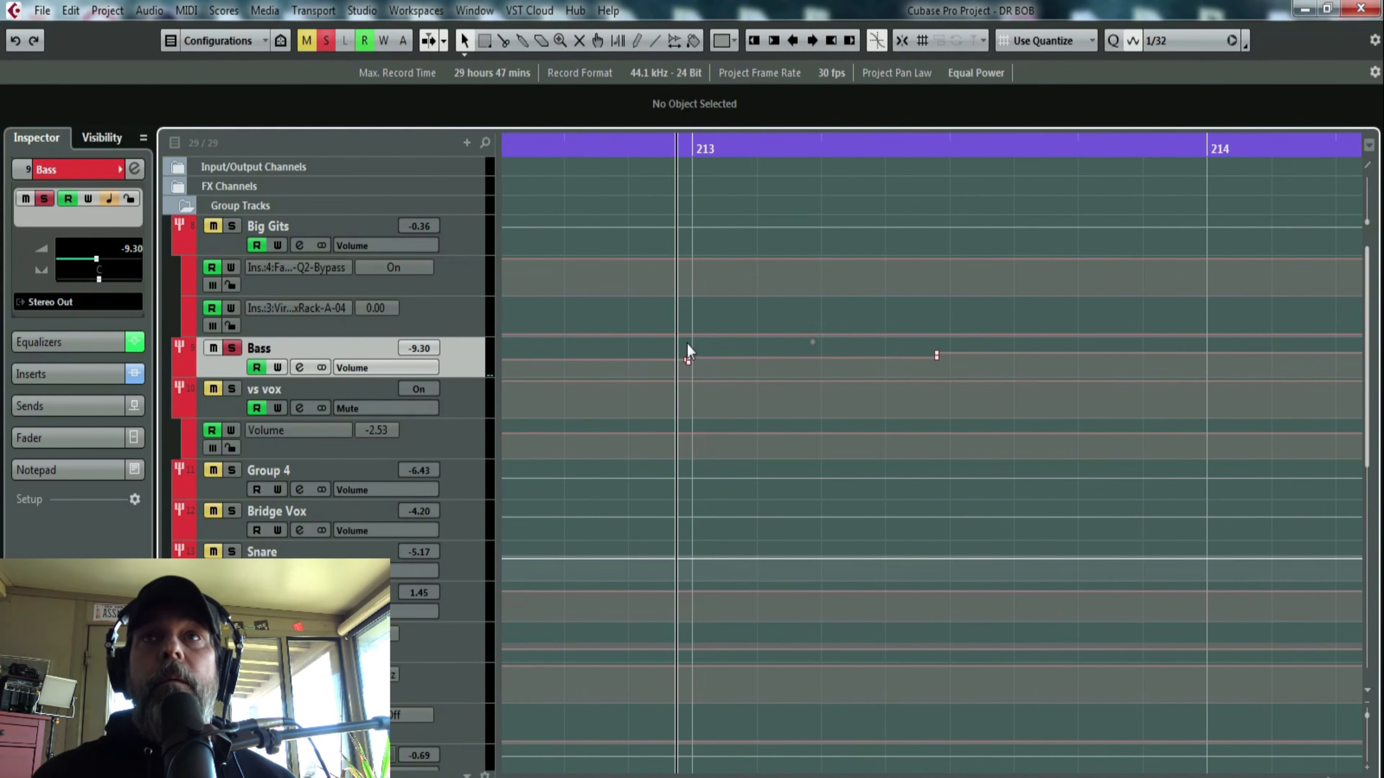
{"action": "left_click", "coordinate": [689, 365]}
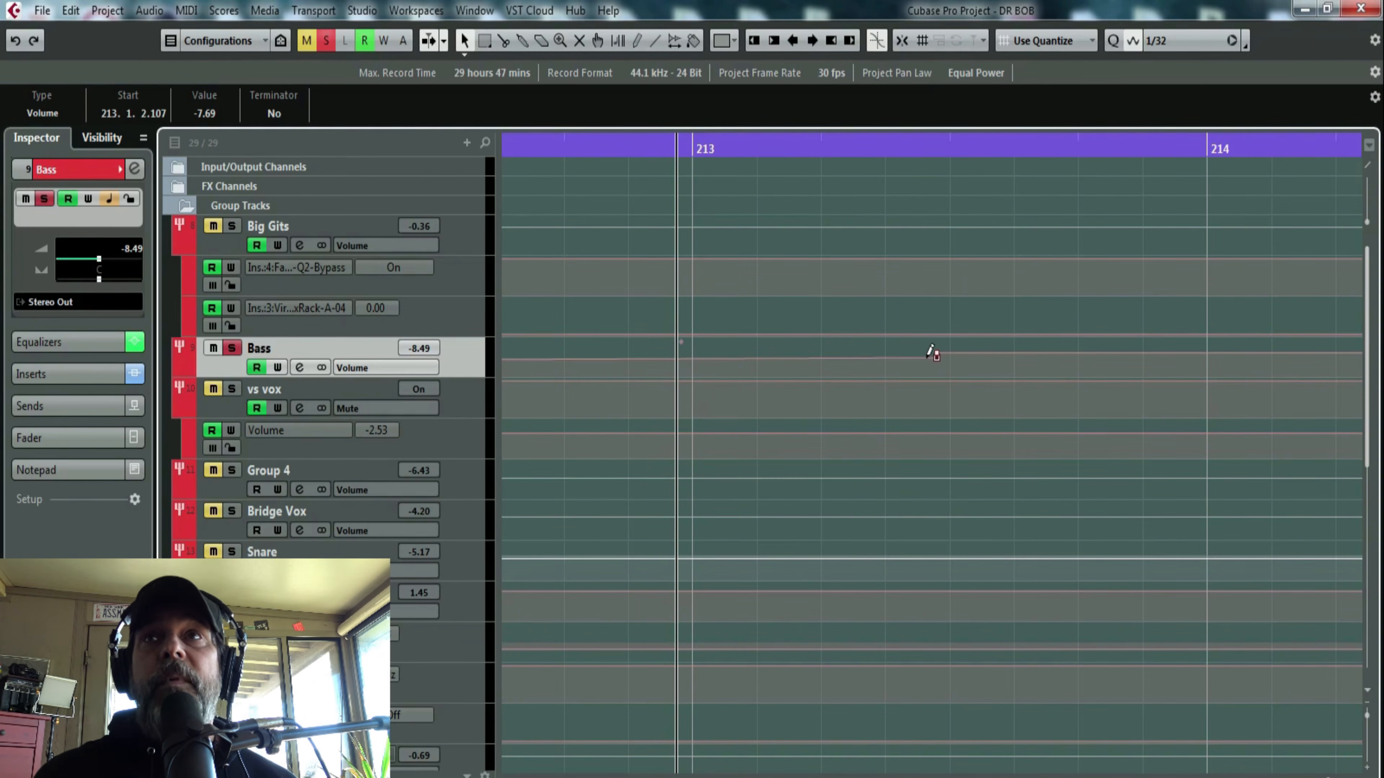
{"action": "left_click_drag", "start_coordinate": [924, 350], "coordinate": [922, 358]}
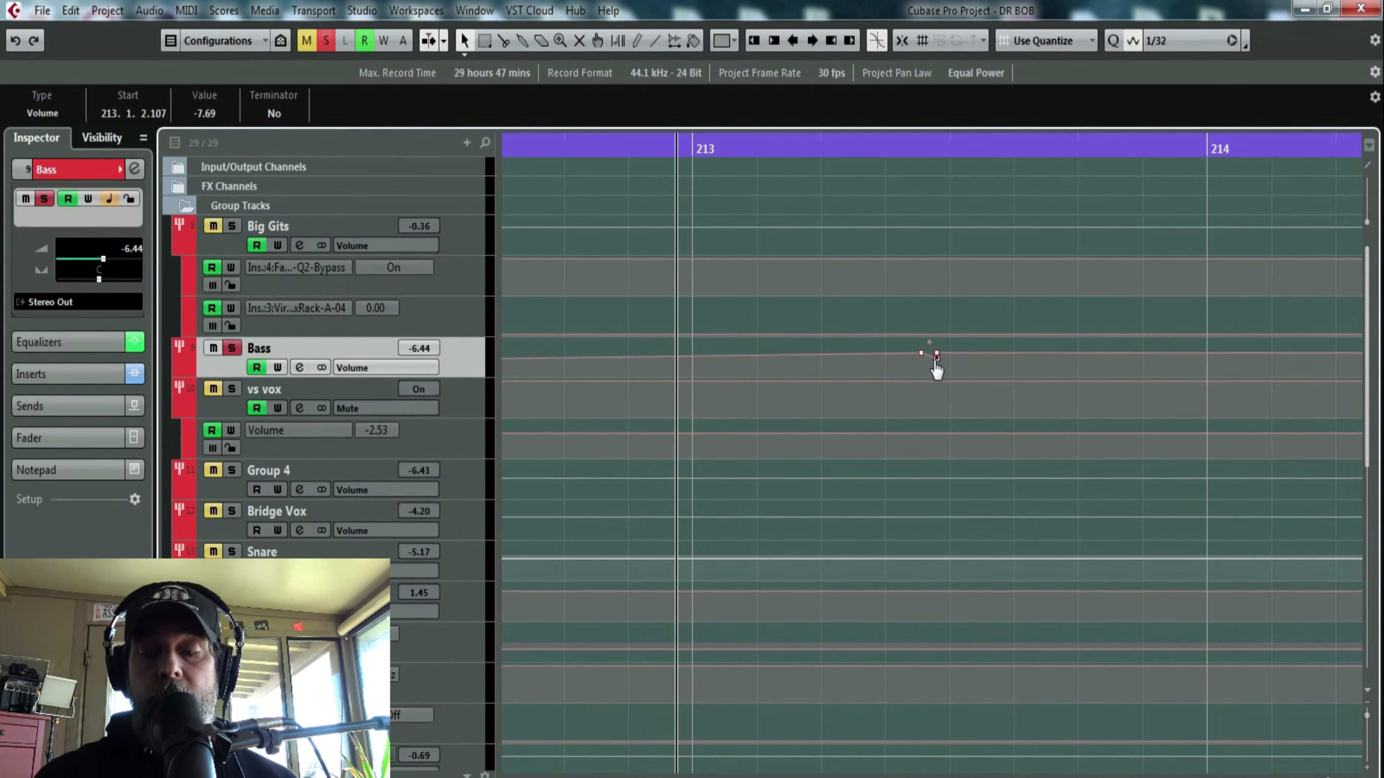
{"action": "key", "text": "ctrl+z"}
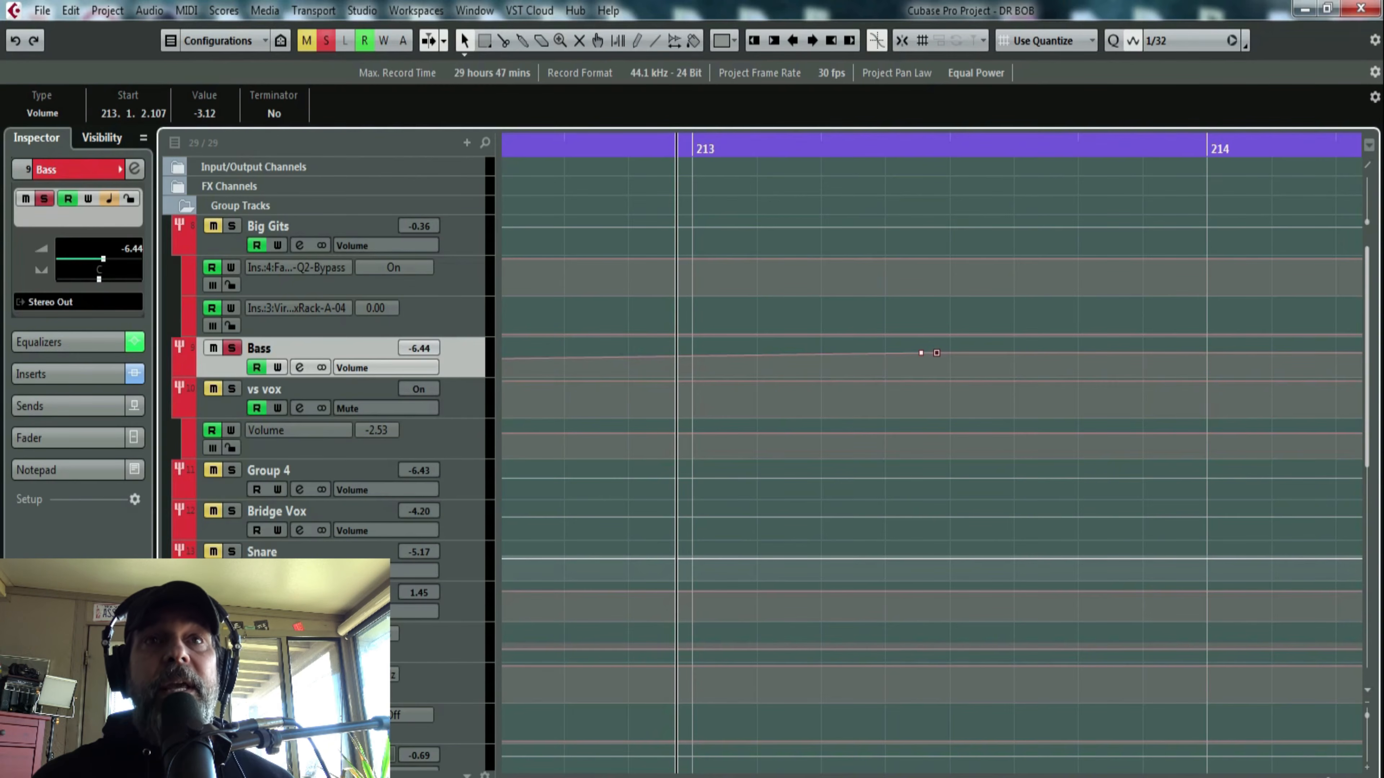
- Audition the ramped Bass dip with the toms, once watching the mixer fader and again from just before bar 212
{"action": "key", "text": "F3"}
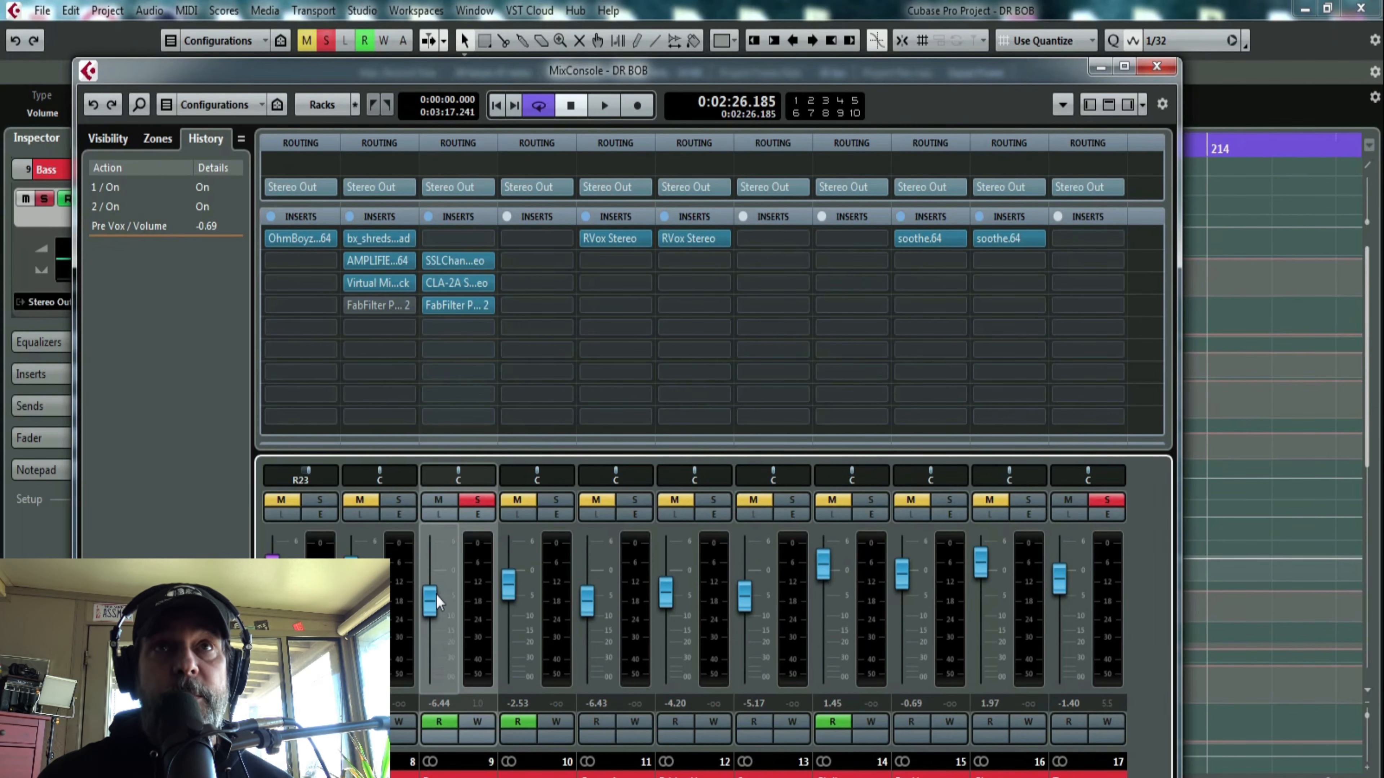
{"action": "key", "text": "space"}
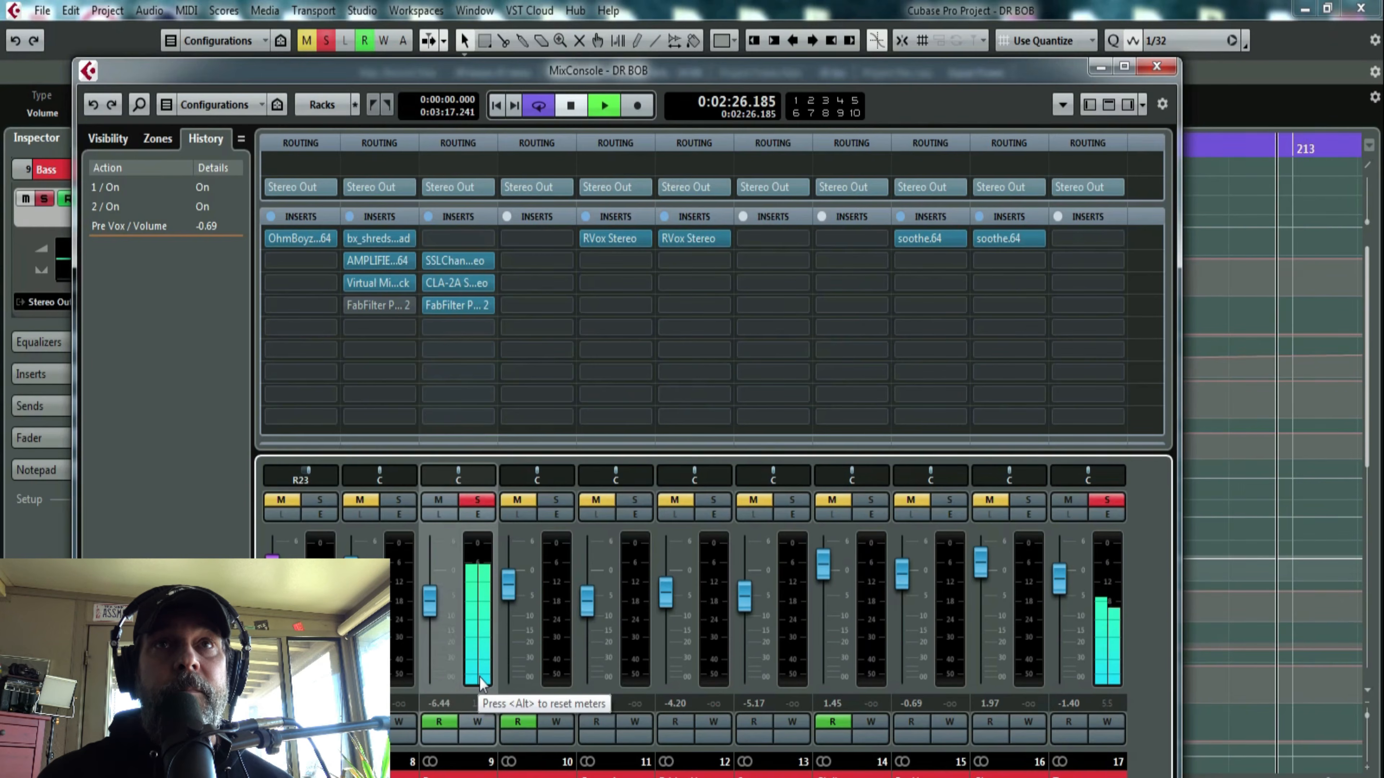
{"action": "key", "text": "space"}
{"action": "left_click", "coordinate": [1157, 66]}
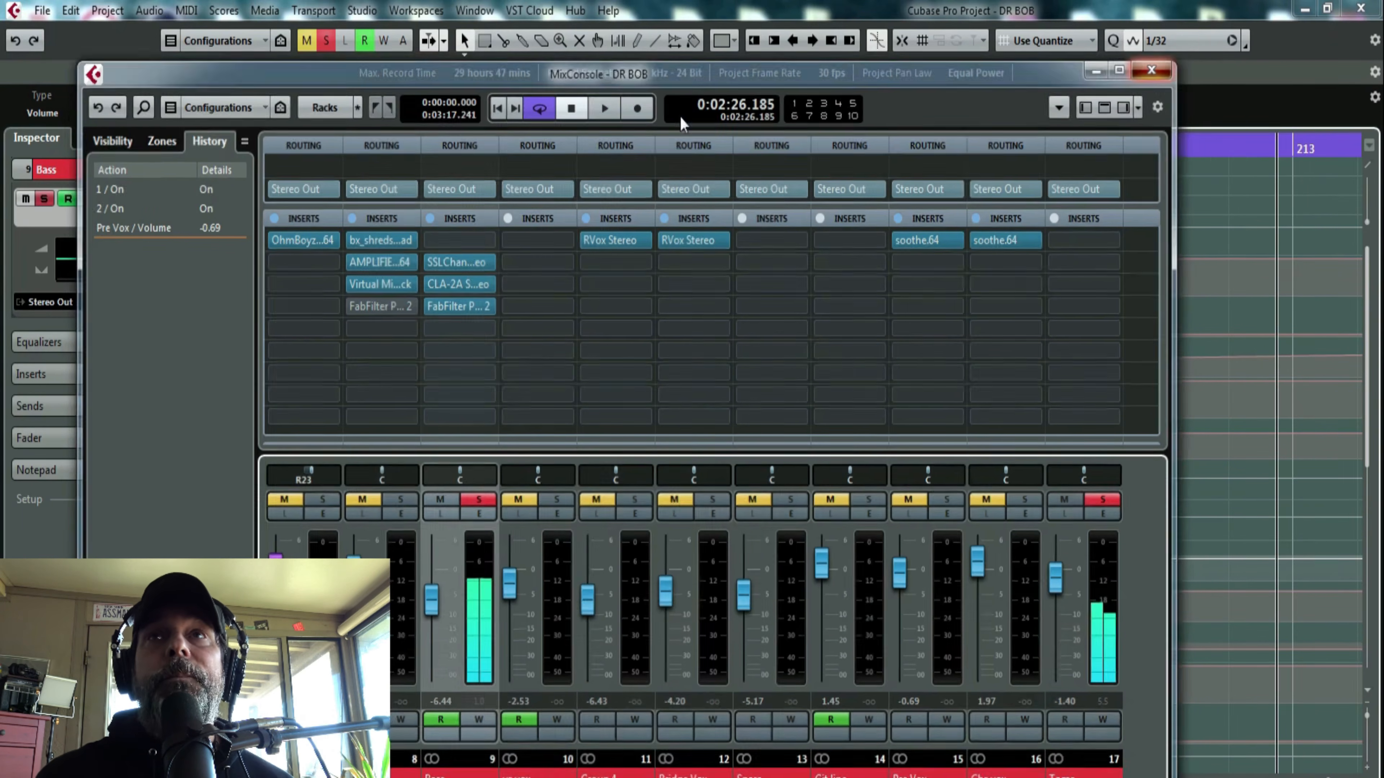
{"action": "left_click", "coordinate": [630, 146]}
{"action": "key", "text": "space"}
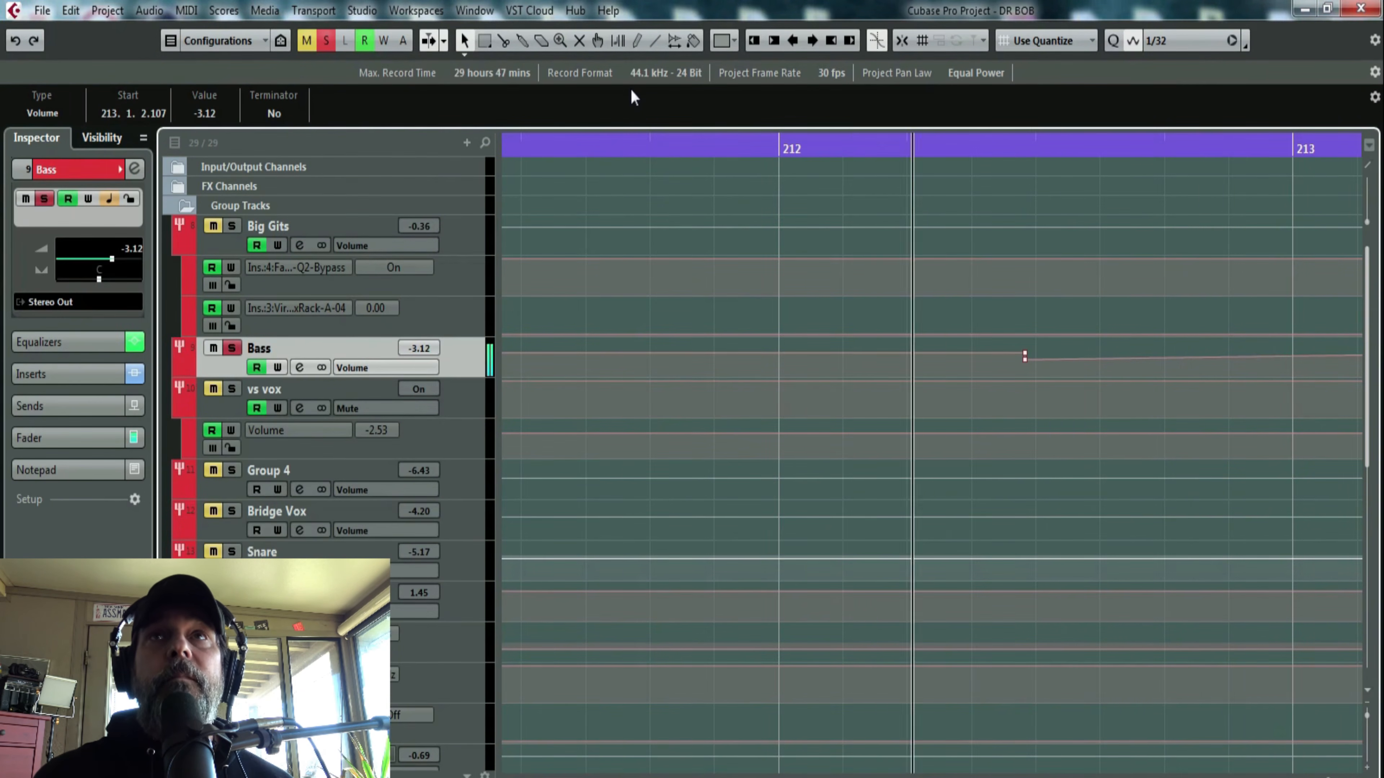
{"action": "key", "text": "space"}
{"action": "left_click", "coordinate": [624, 147]}
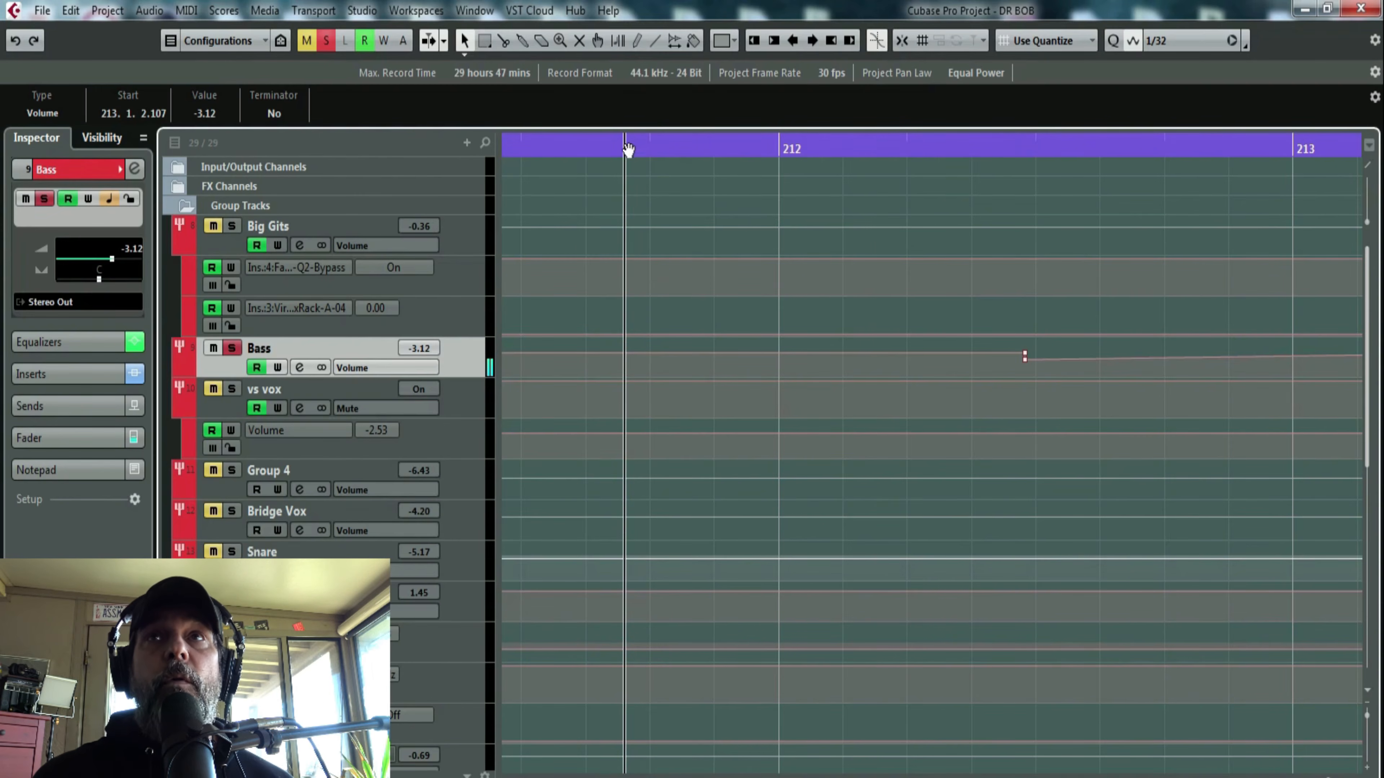
{"action": "left_click_drag", "start_coordinate": [630, 148], "coordinate": [606, 117]}
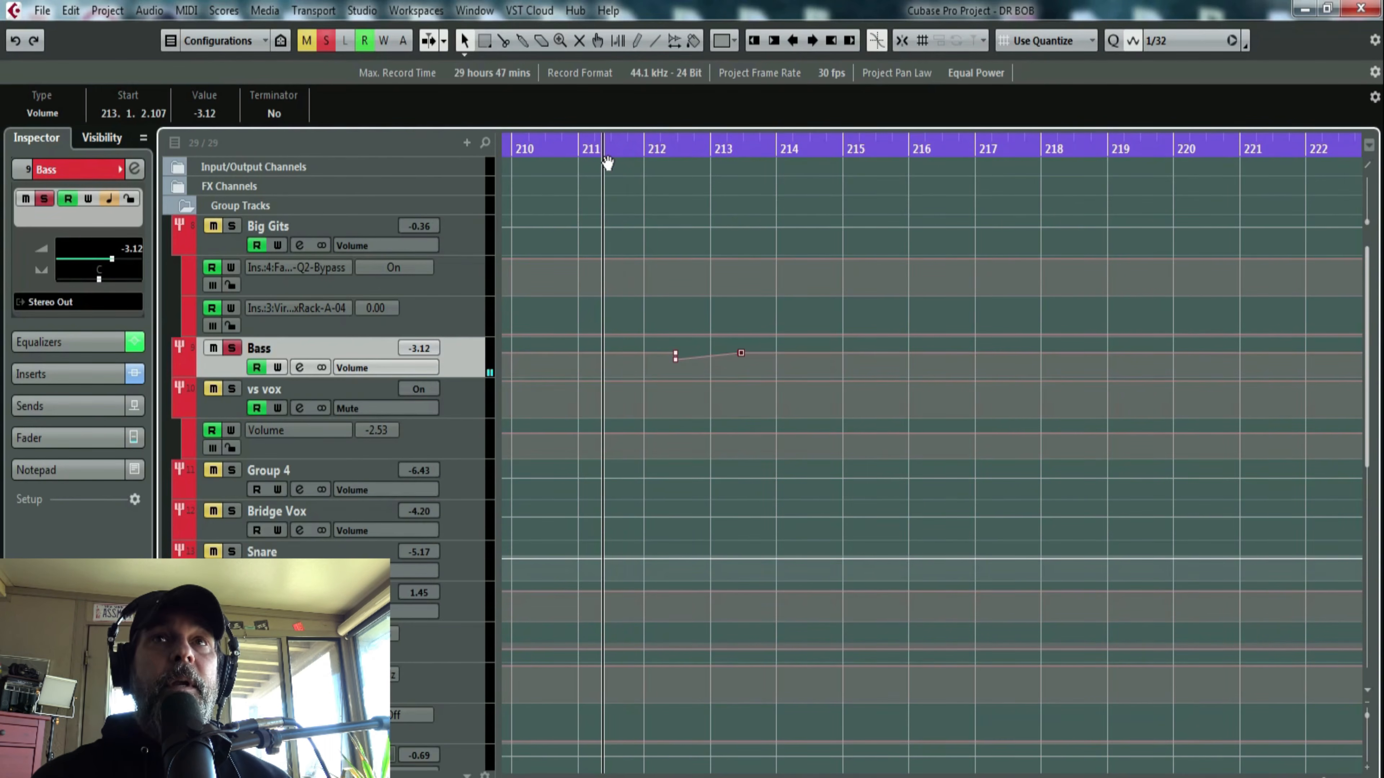
- Clear the Bass and Toms solos and play the full mix through the bass dip with the mixer open
{"action": "key", "text": "F3"}
{"action": "left_click", "coordinate": [477, 499]}
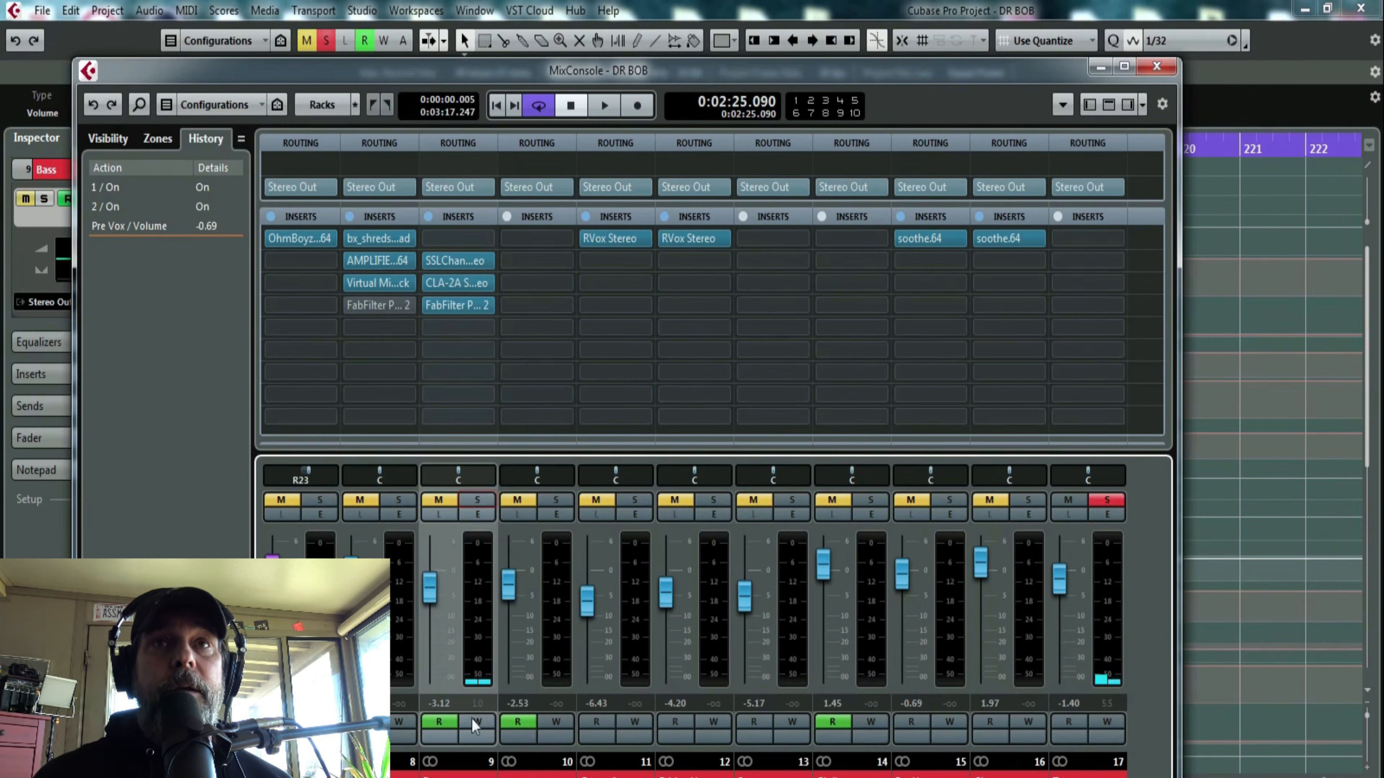
{"action": "left_click", "coordinate": [1156, 66]}
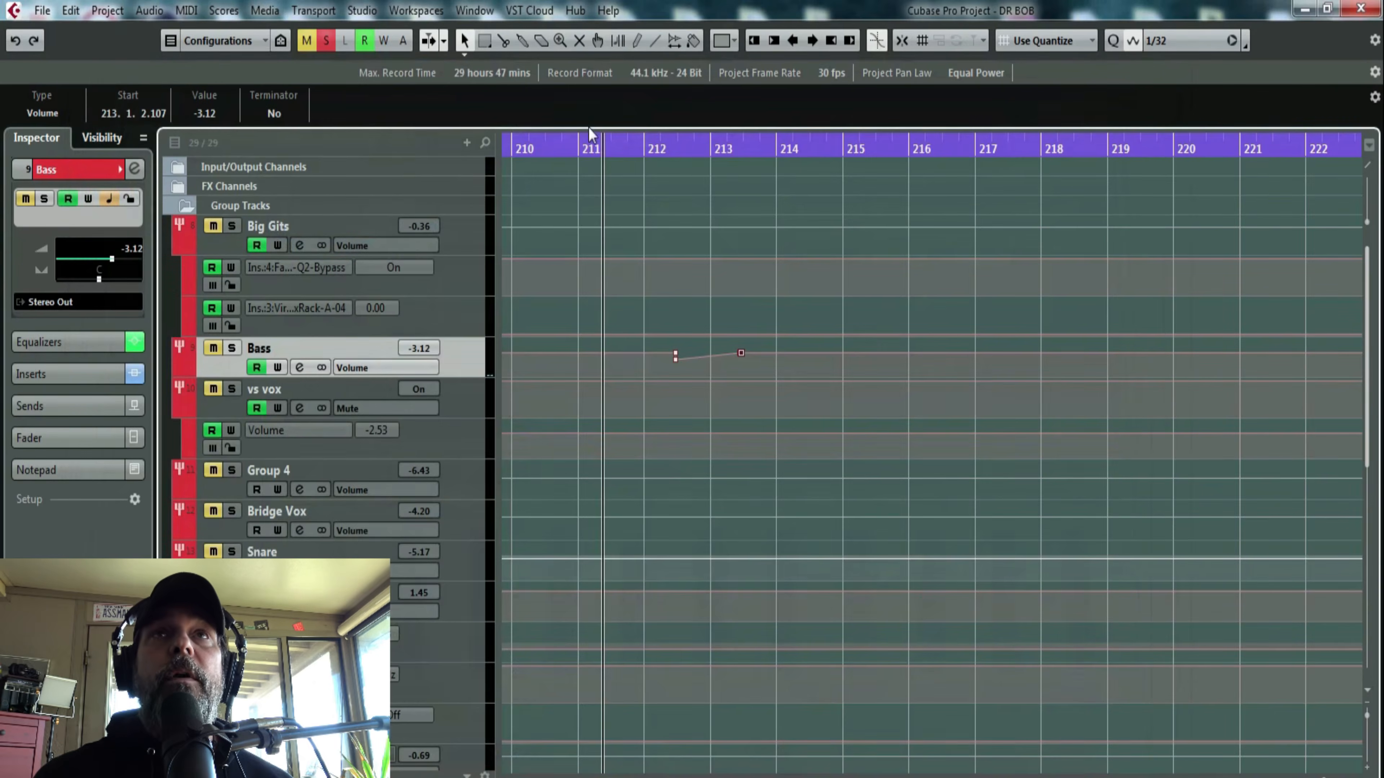
{"action": "key", "text": "F3"}
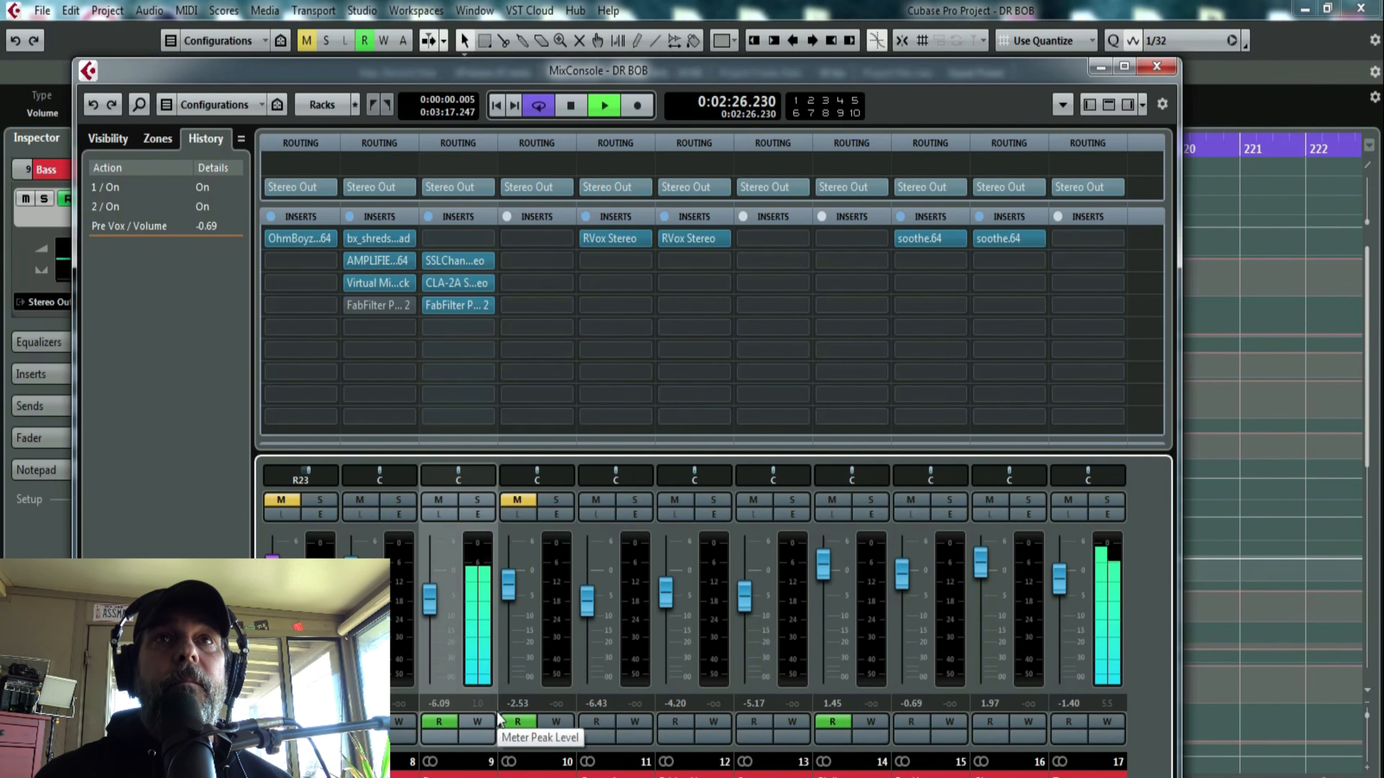
{"action": "key", "text": "space"}
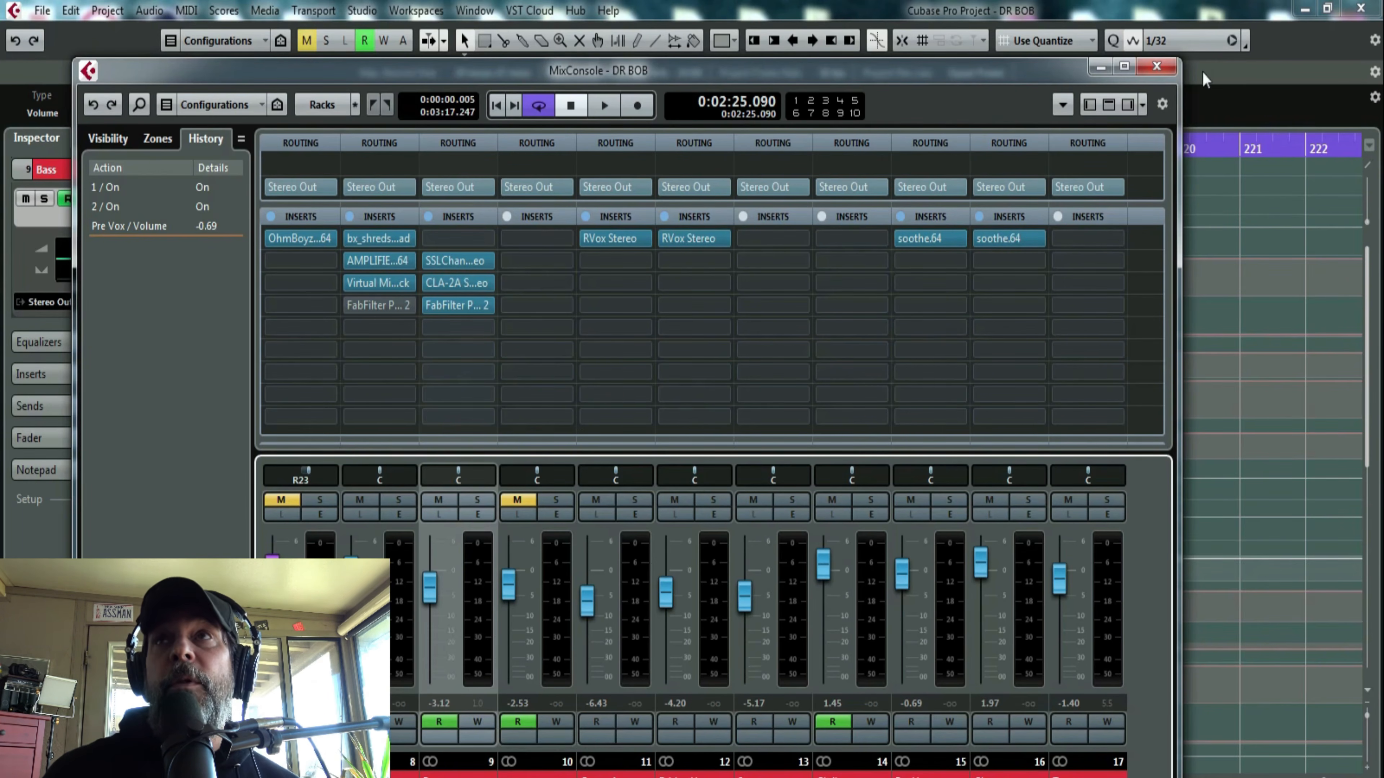
{"action": "left_click", "coordinate": [1157, 66]}
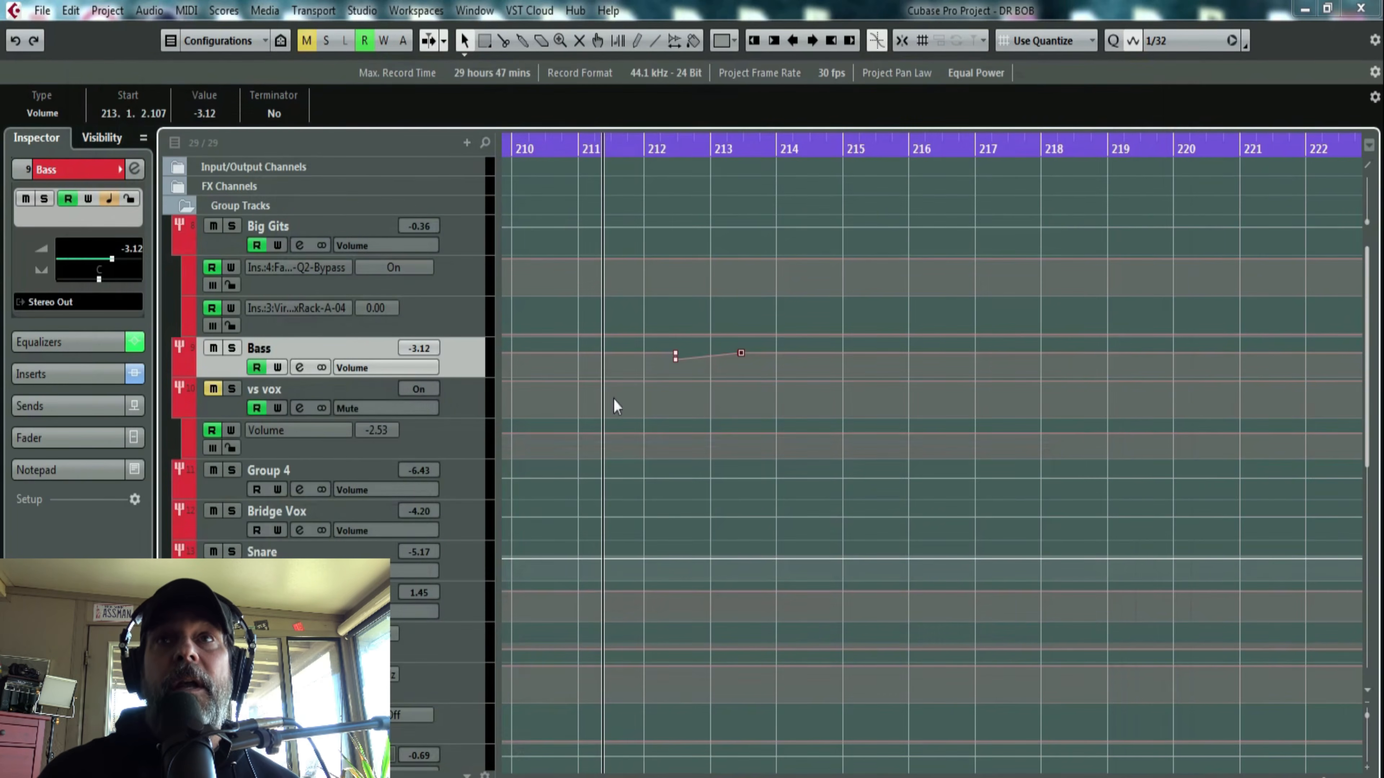
- Try extending the bar 212 tom events to 214.1.3.54 and 215.1.3.51 with enlarged waveforms, and undo both extensions
{"action": "scroll", "coordinate": [642, 480], "scroll_direction": "down", "scroll_amount": 9}
{"action": "left_click_drag", "start_coordinate": [679, 149], "coordinate": [680, 229]}
{"action": "left_click_drag", "start_coordinate": [894, 496], "coordinate": [1099, 384]}
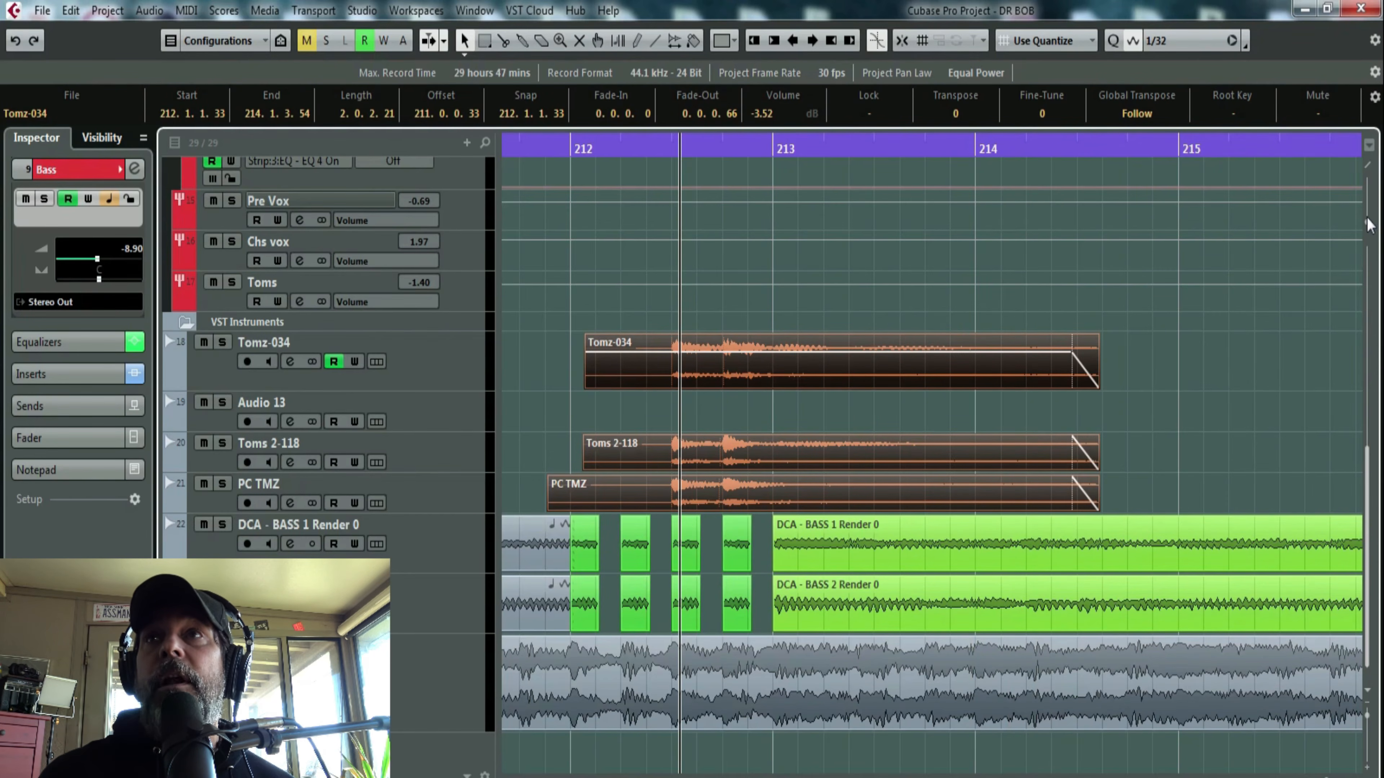
{"action": "left_click_drag", "start_coordinate": [1367, 219], "coordinate": [1367, 206]}
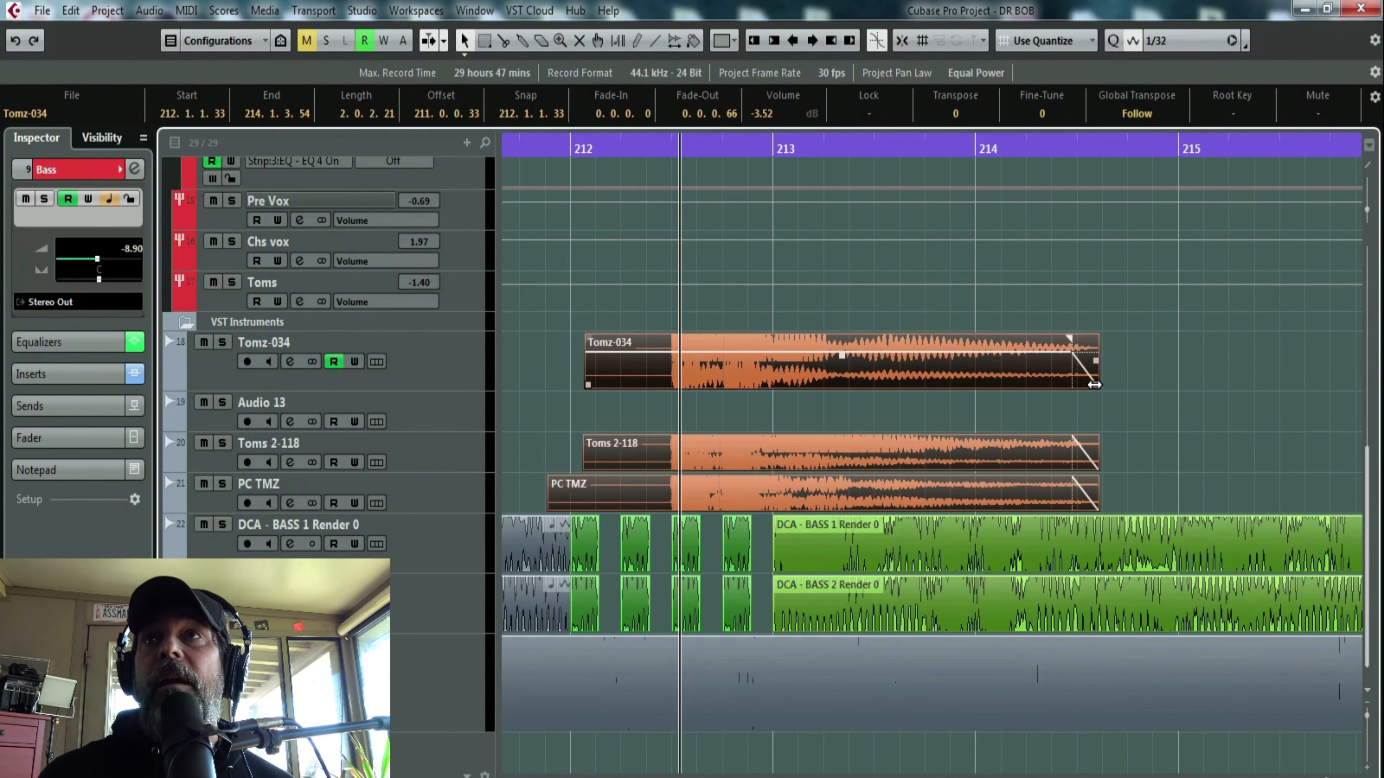
{"action": "left_click_drag", "start_coordinate": [1094, 384], "coordinate": [1298, 368]}
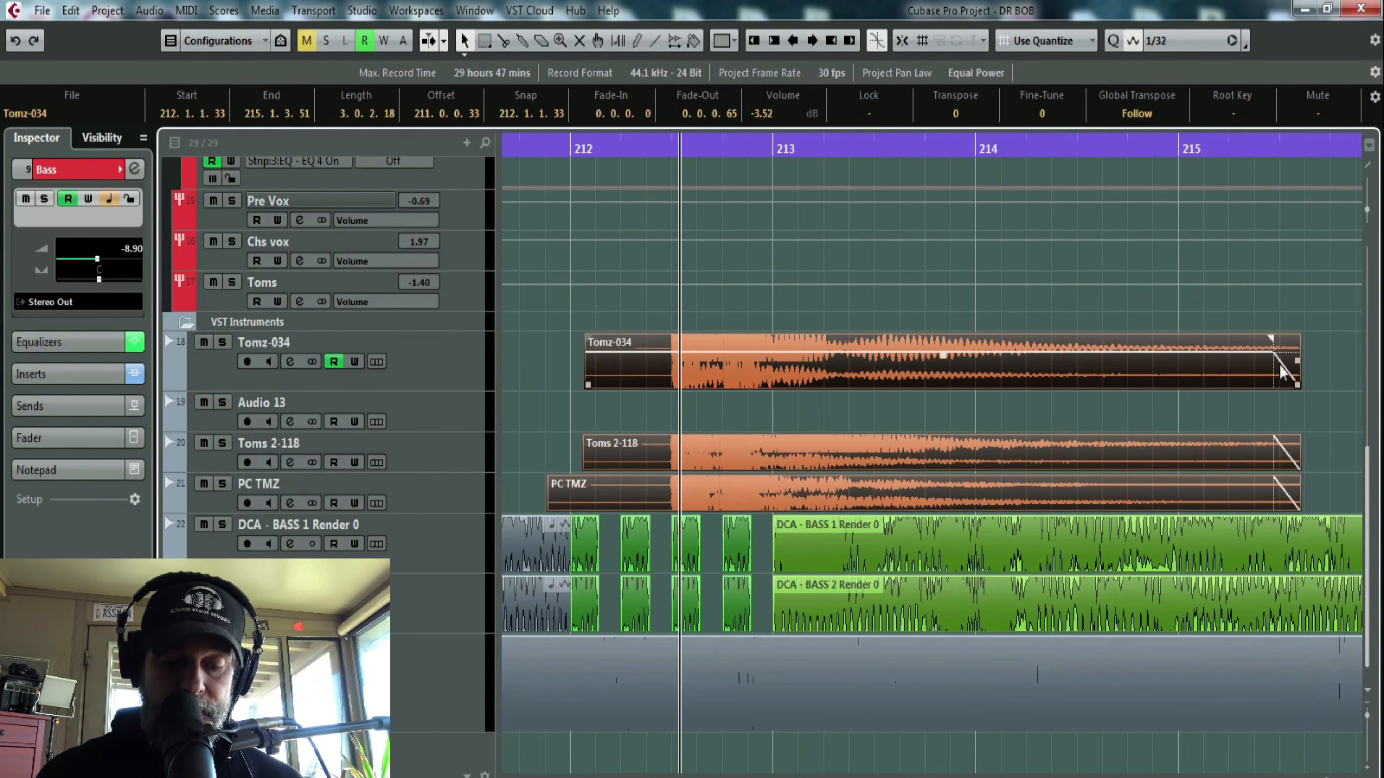
{"action": "key", "text": "ctrl+z"}
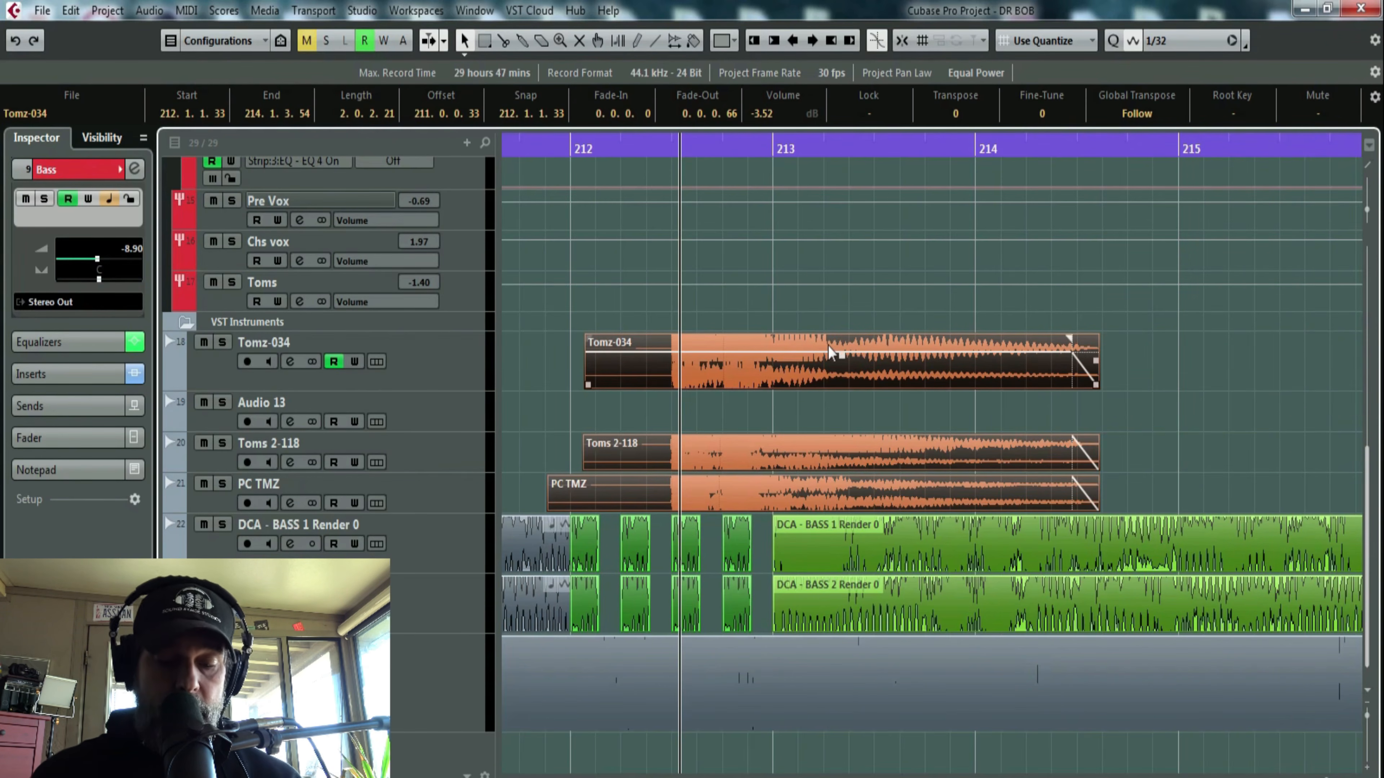
{"action": "key", "text": "ctrl+z"}
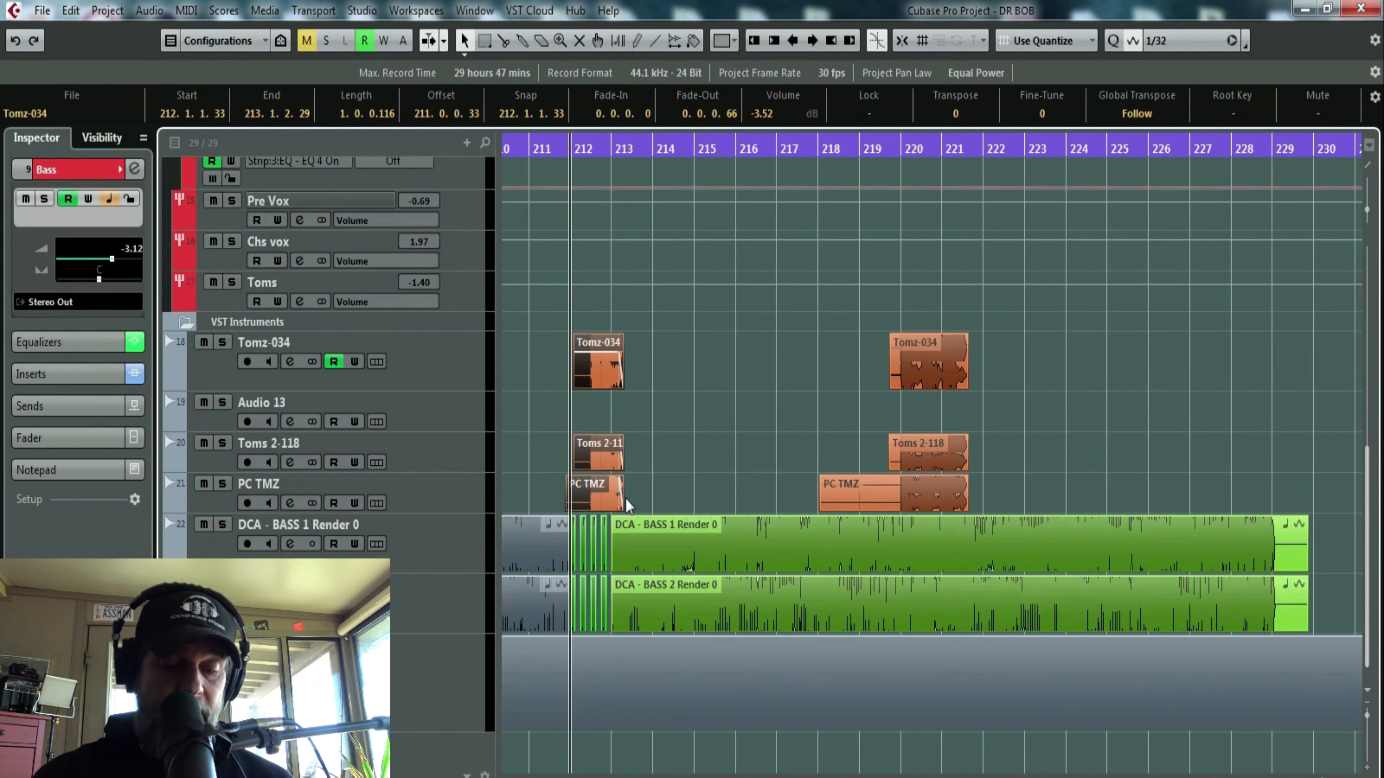
- Play the full mix from about bar 212 while watching the mixer faders, and close the mixer
{"action": "key", "text": "F3"}
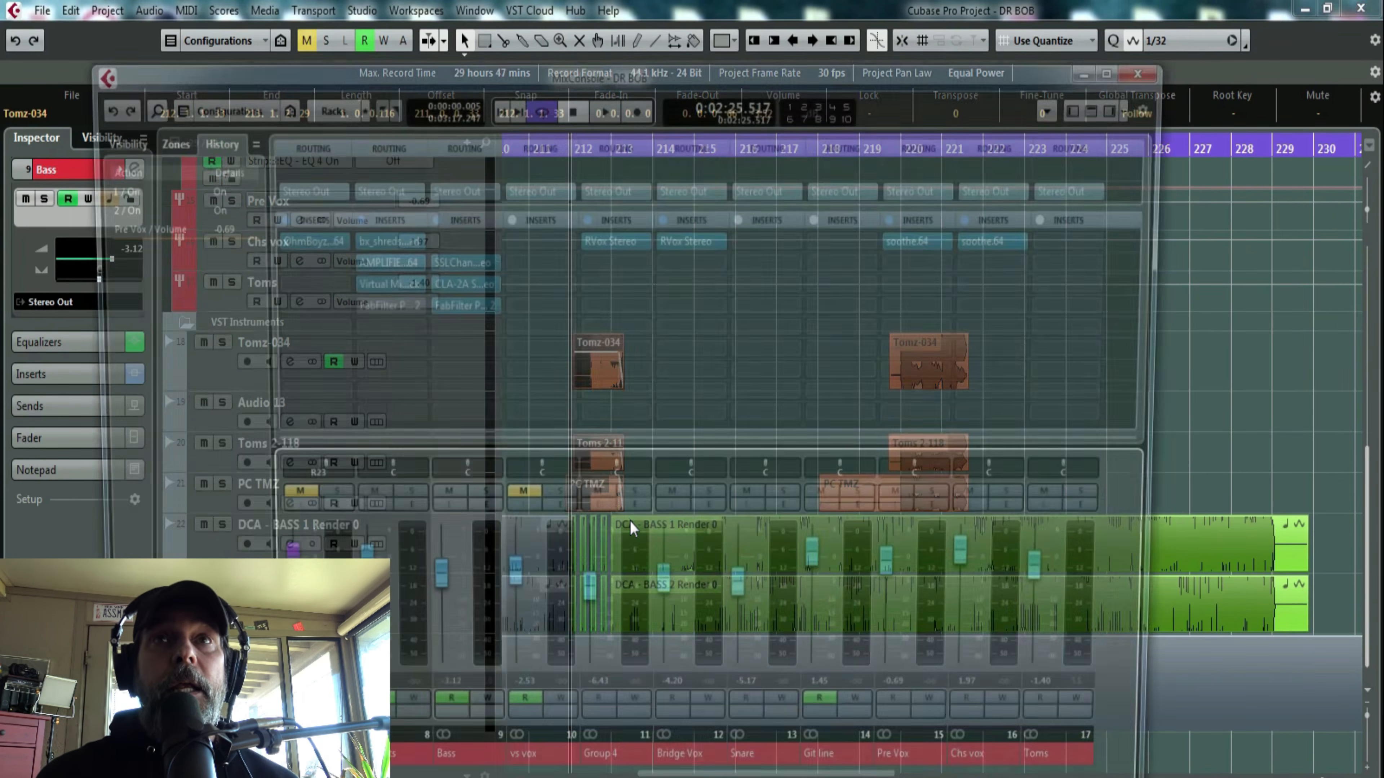
{"action": "key", "text": "space"}
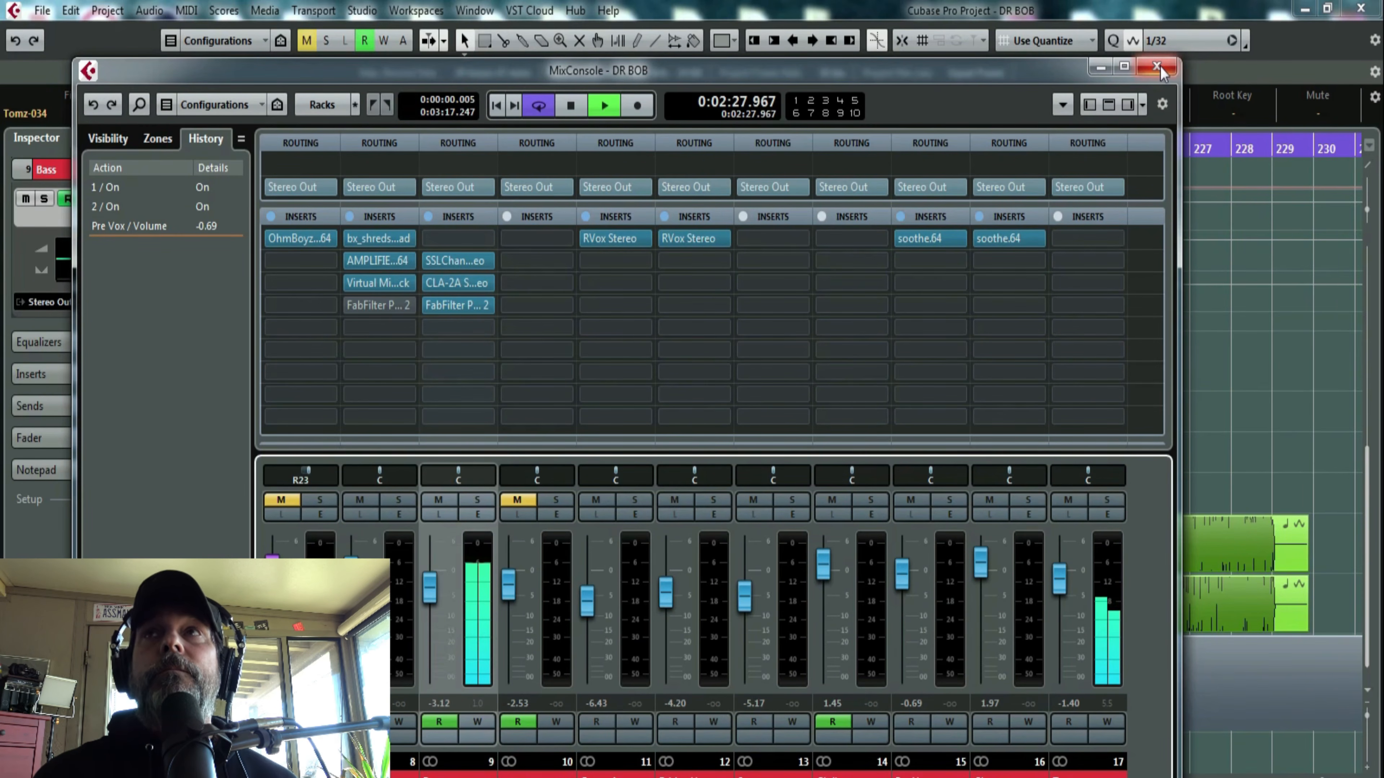
{"action": "key", "text": "space"}
{"action": "key", "text": "F3"}
- Solo the track directly below the DCA bass tracks and play it from about bar 211 to bar 221
{"action": "left_click_drag", "start_coordinate": [828, 144], "coordinate": [828, 110]}
{"action": "key", "text": "s"}
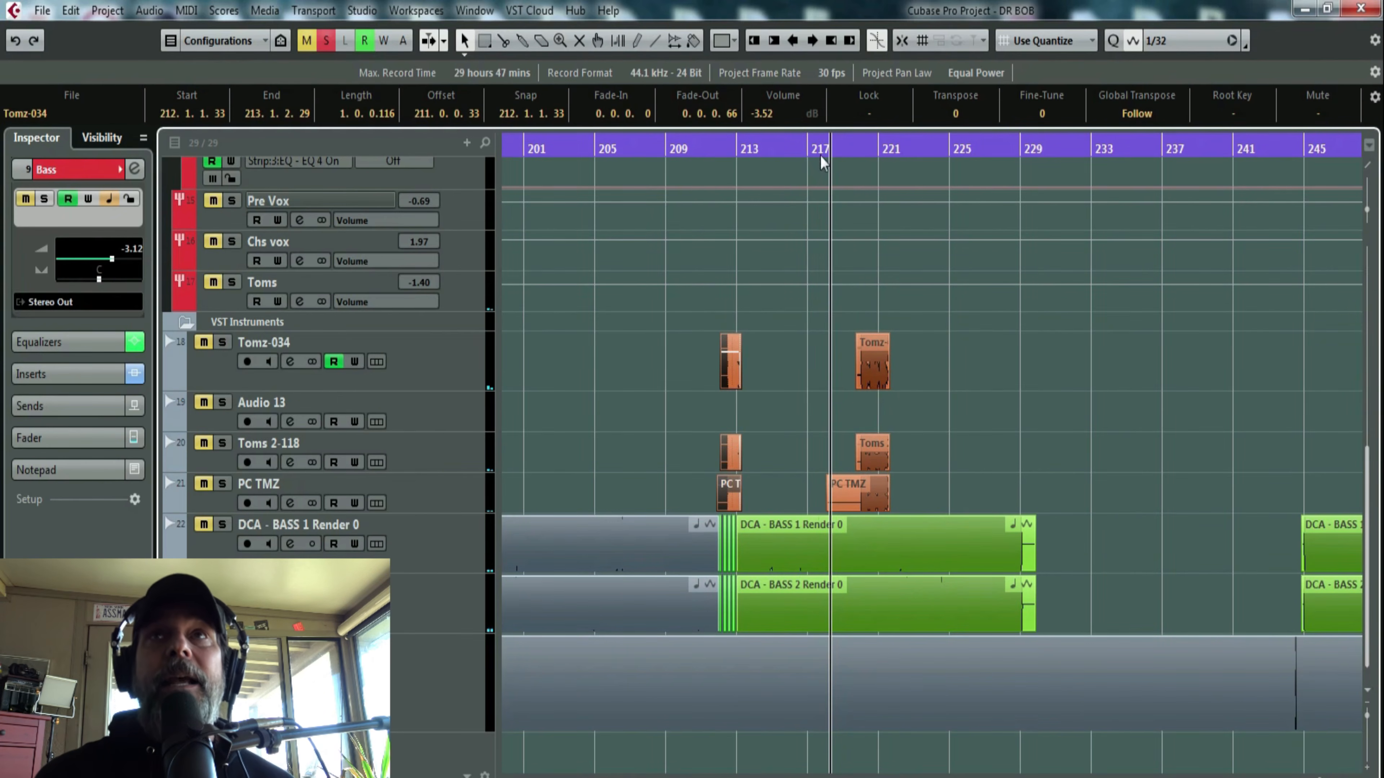
{"action": "left_click_drag", "start_coordinate": [724, 145], "coordinate": [711, 148]}
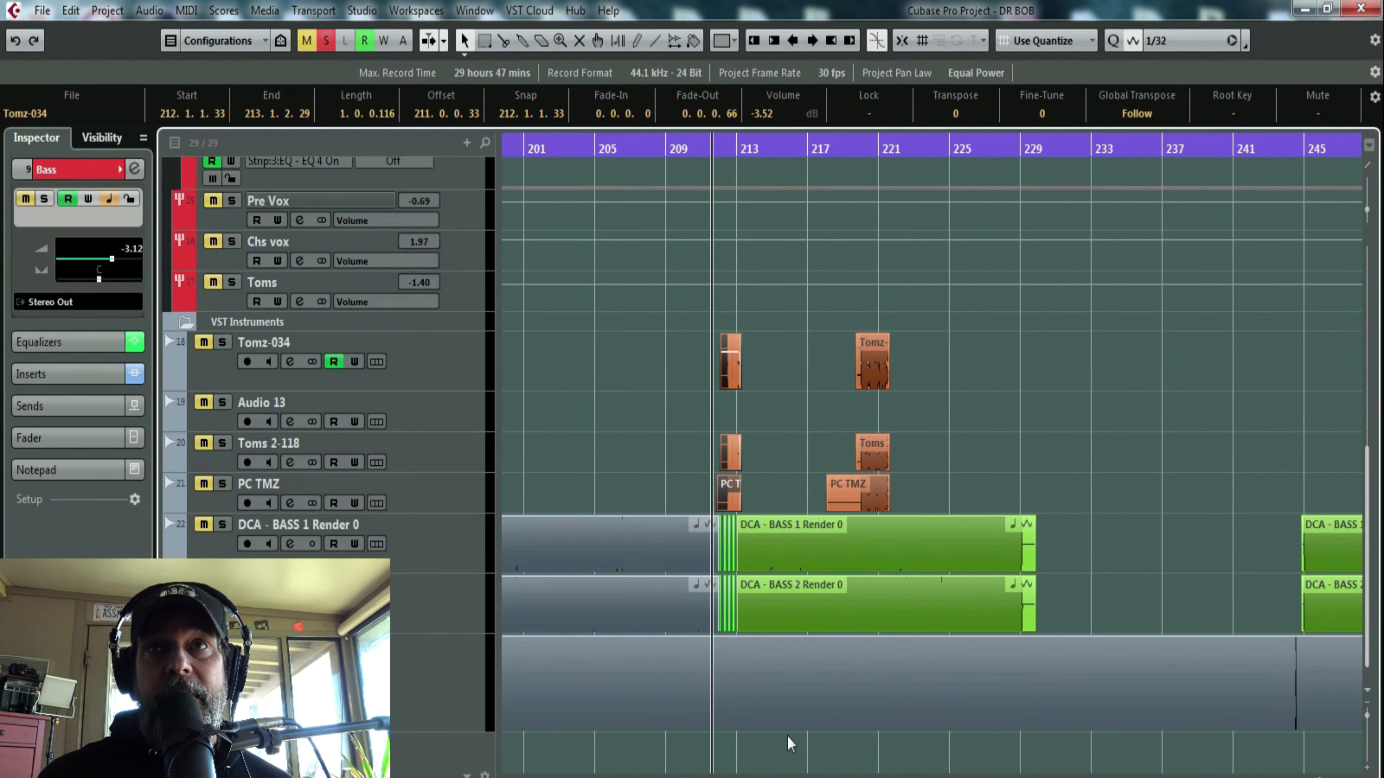
{"action": "key", "text": "space"}
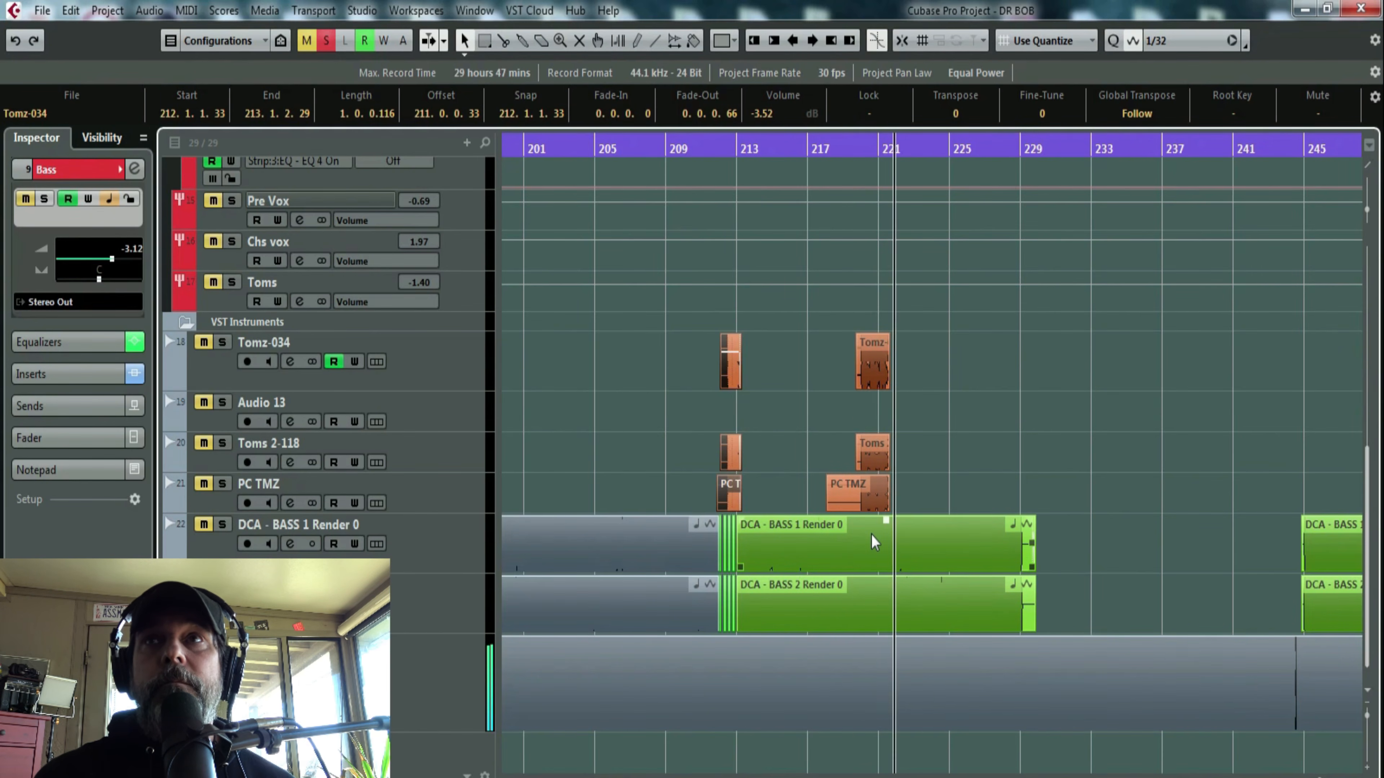
{"action": "key", "text": "space"}
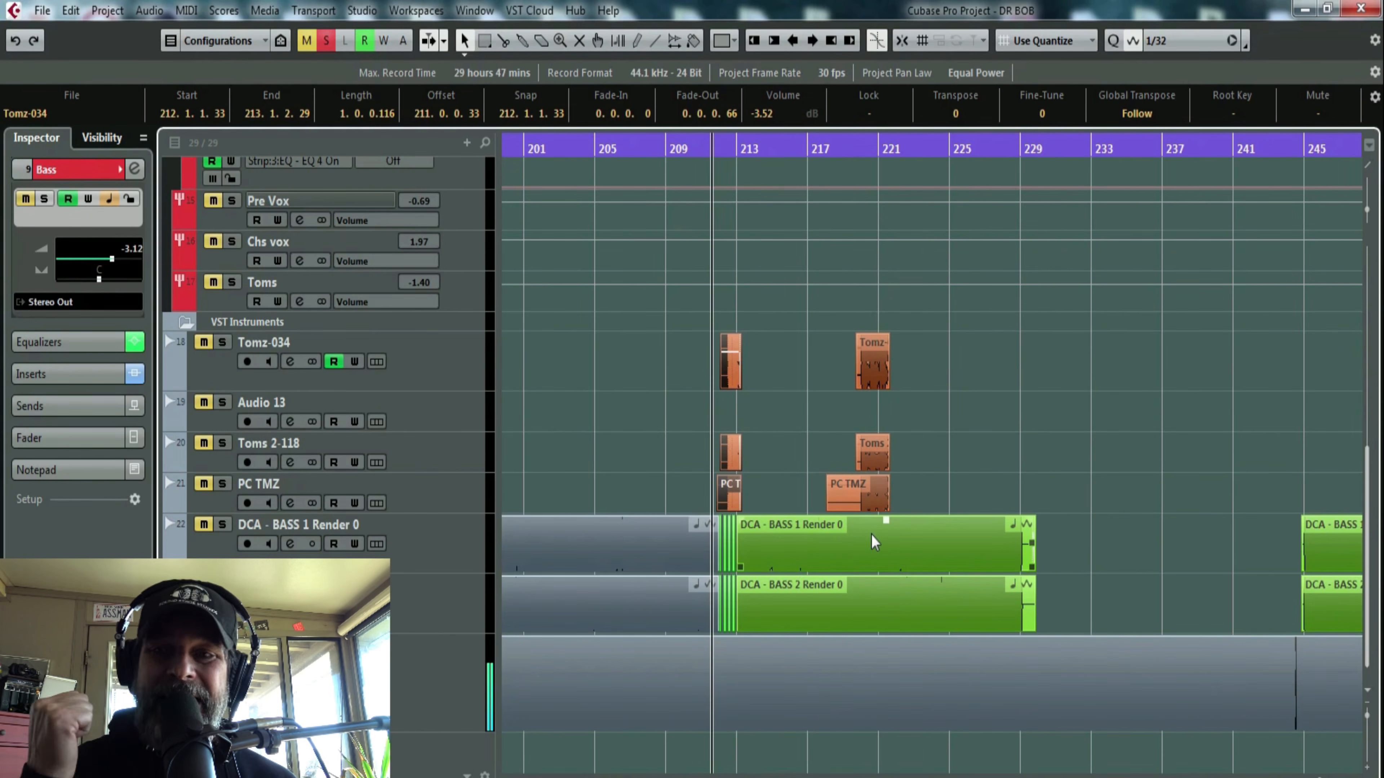